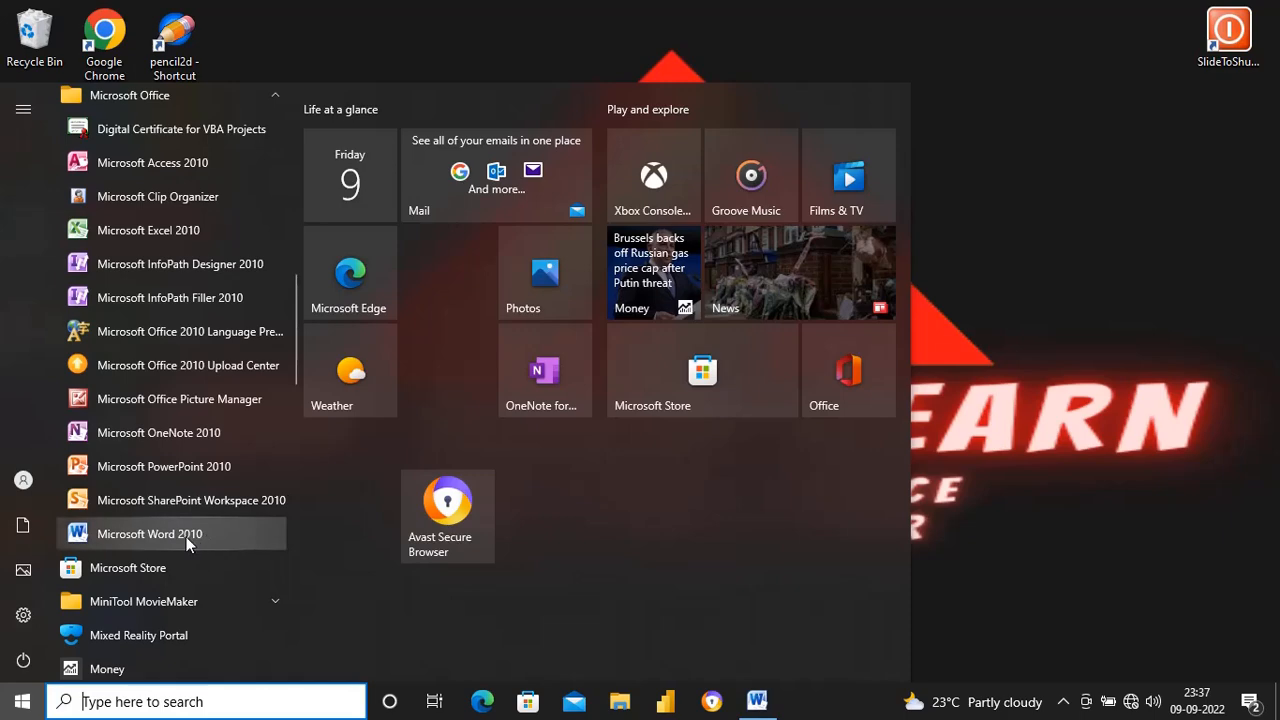
- Switch to the blank Word document and open the Insert Table dialog
left_click(1124, 470)
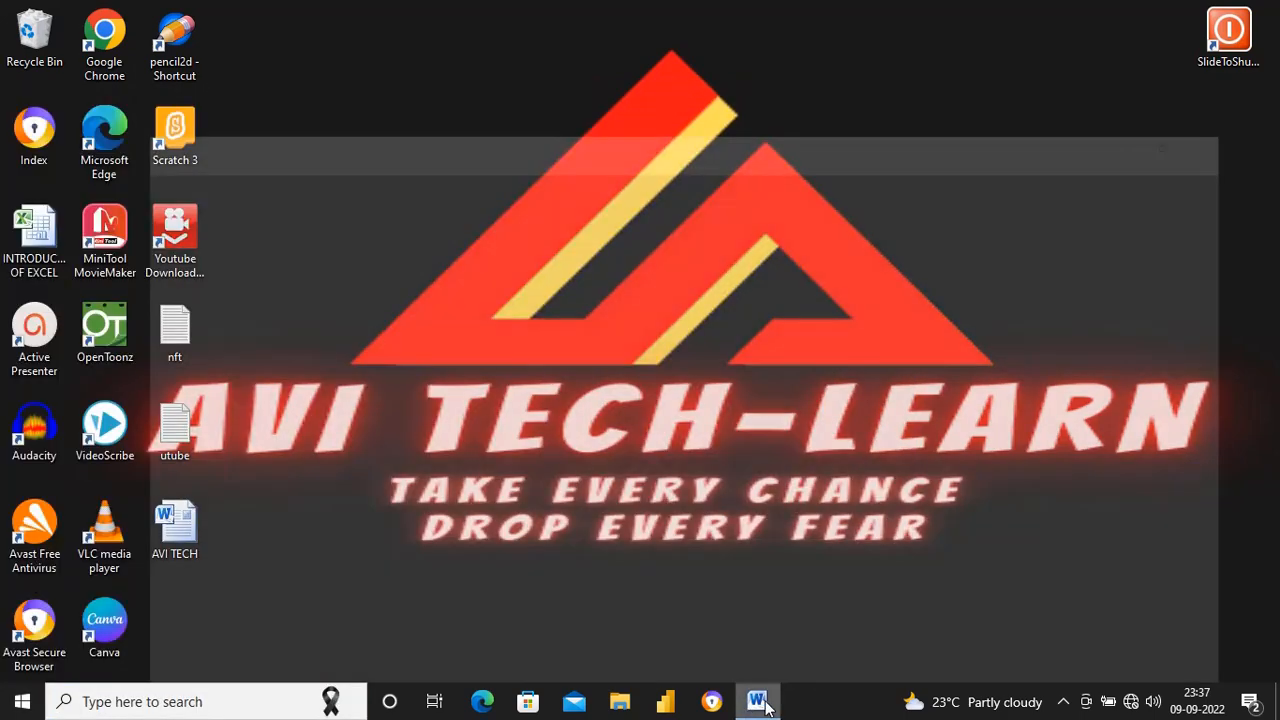
left_click(757, 701)
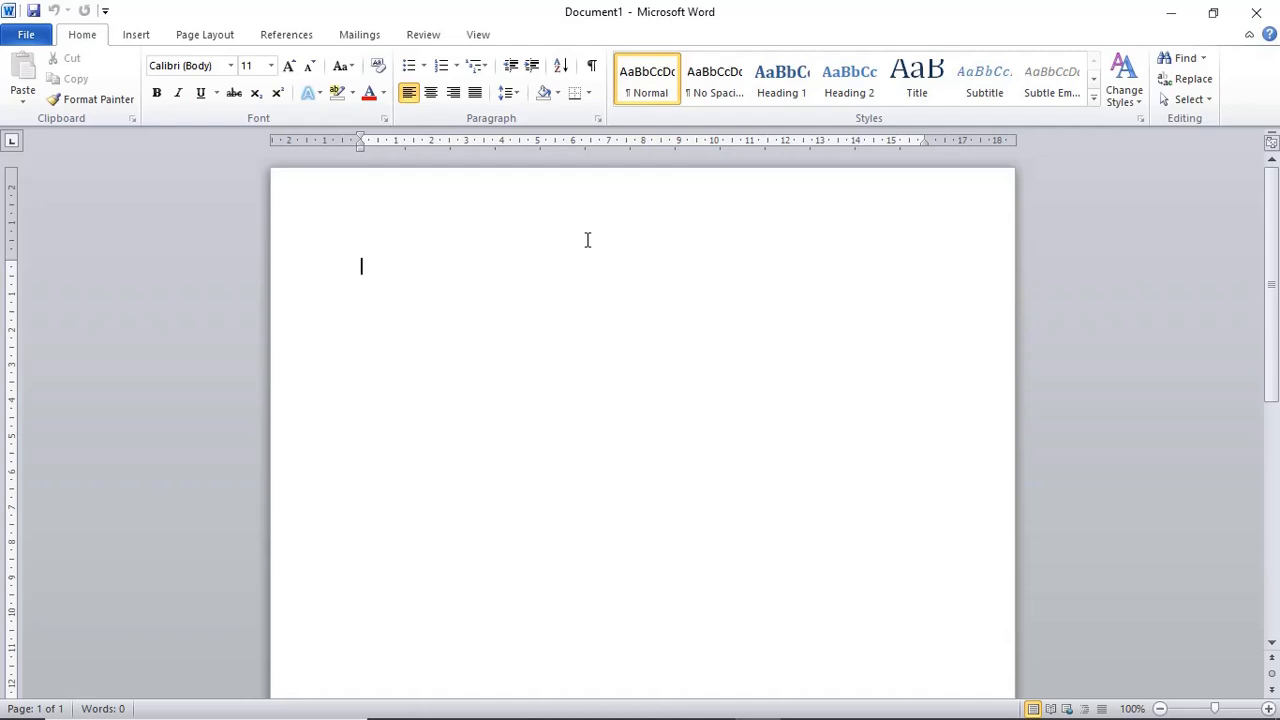
left_click(140, 38)
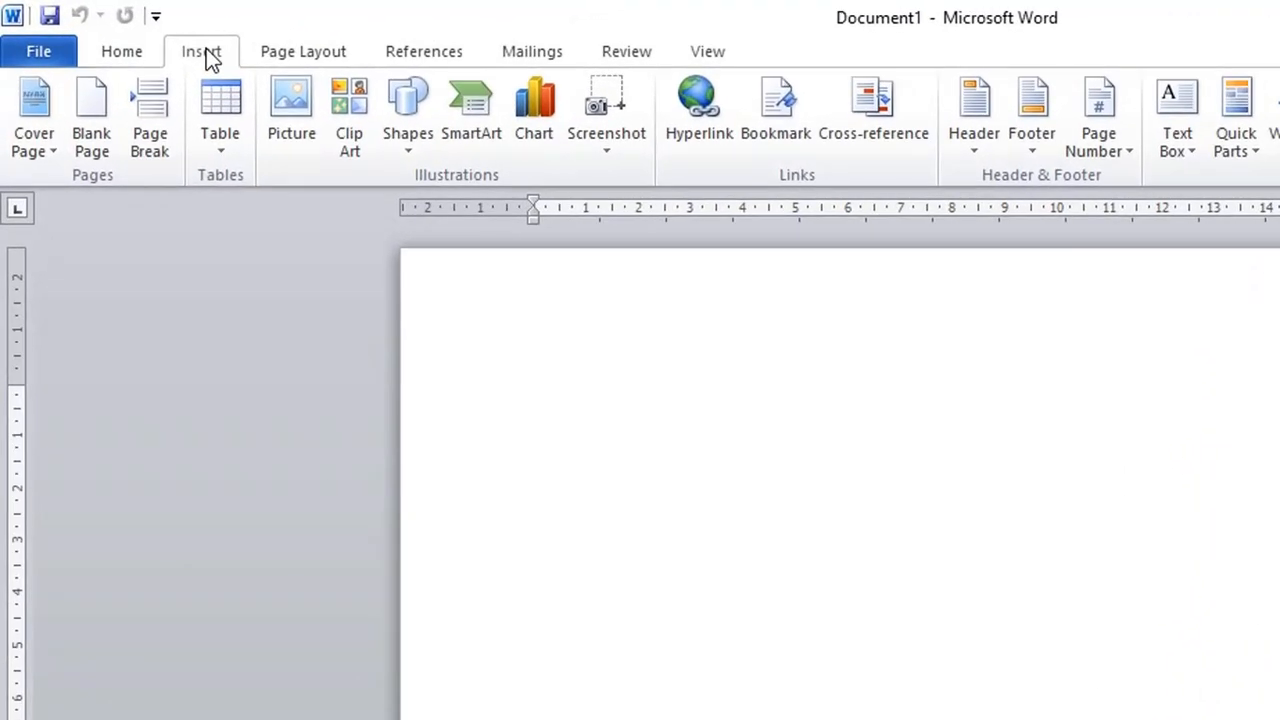
left_click(227, 153)
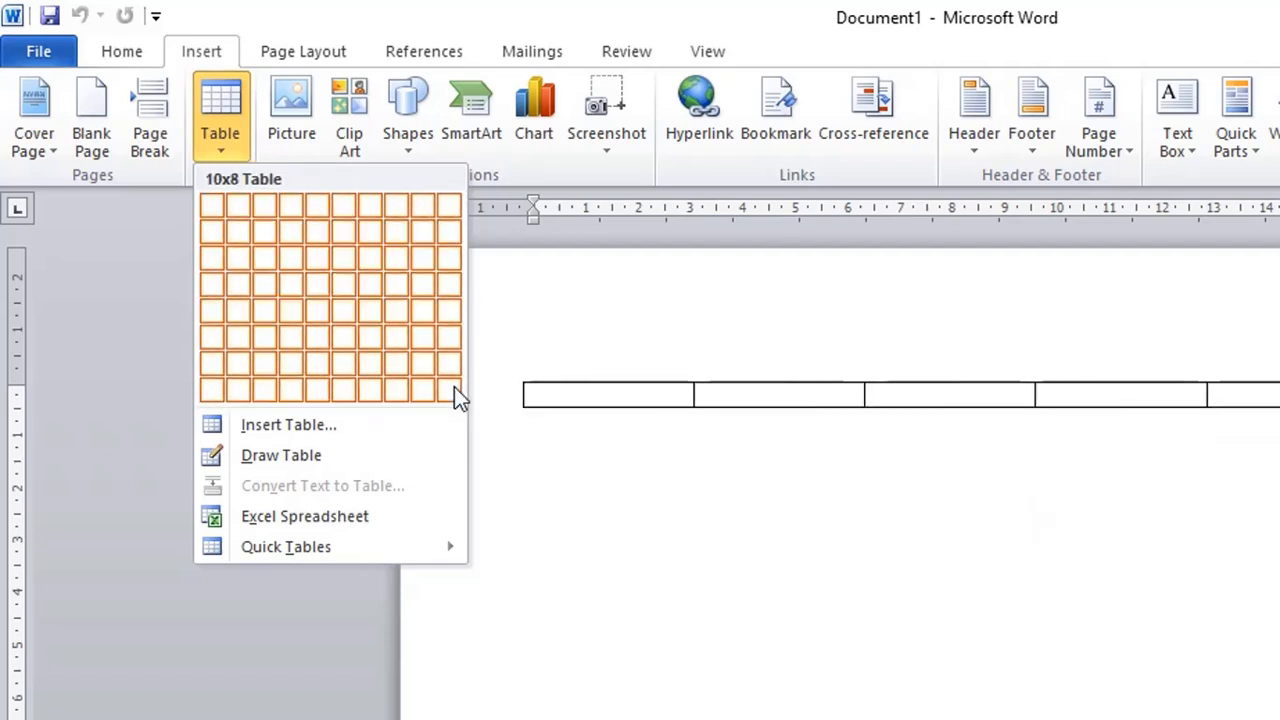
left_click(291, 426)
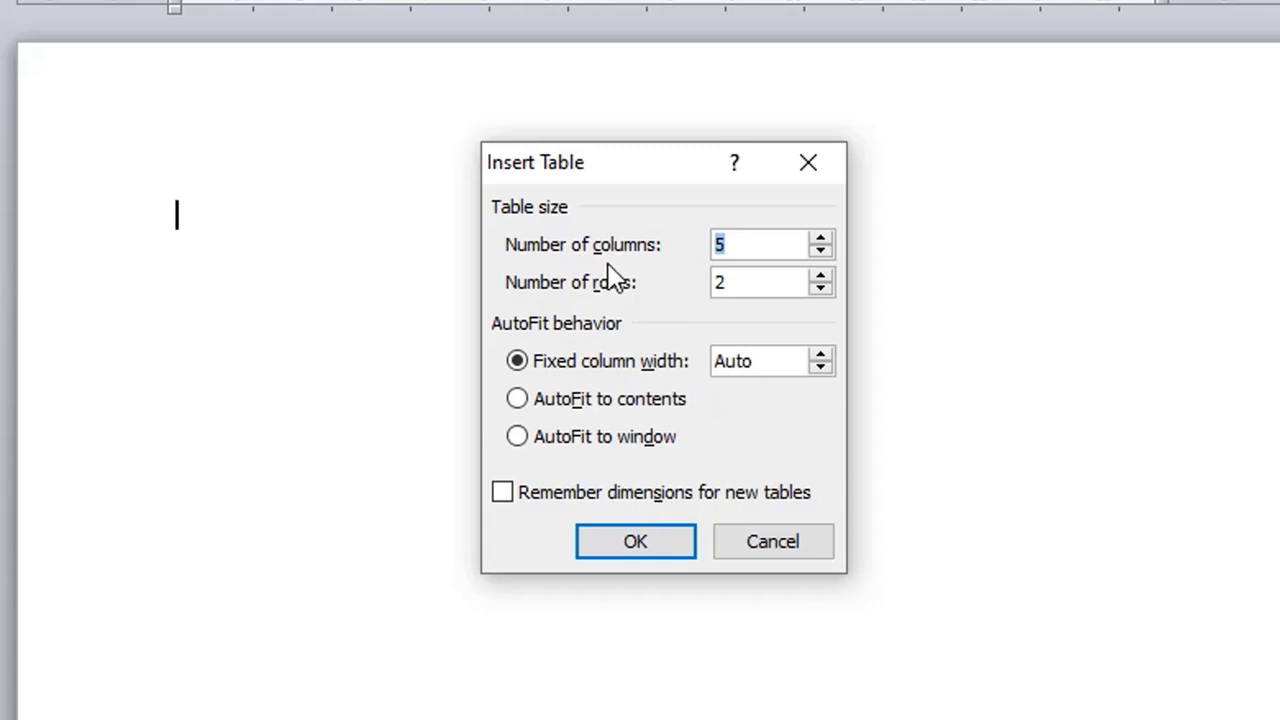
- Set the new table's size to 10 columns and 7 rows
left_click(820, 239)
left_click(820, 239)
left_click(760, 289)
key("BackSpace")
type("7")
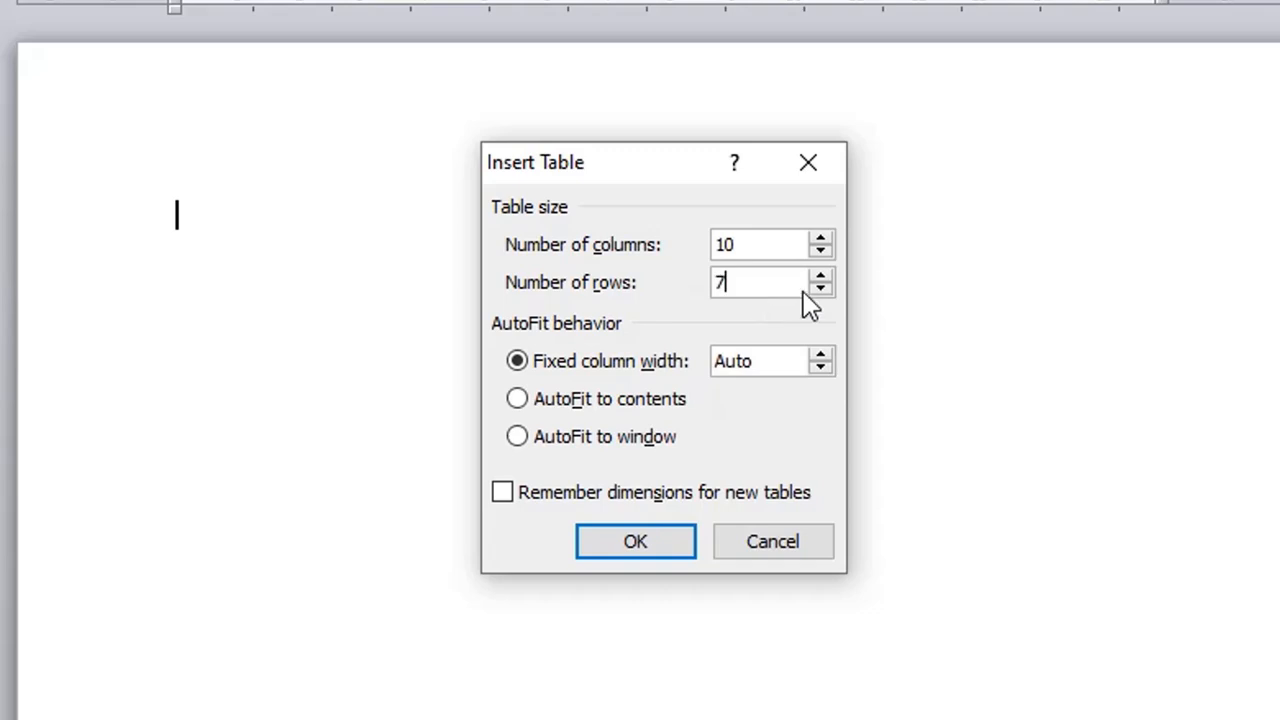
key("BackSpace")
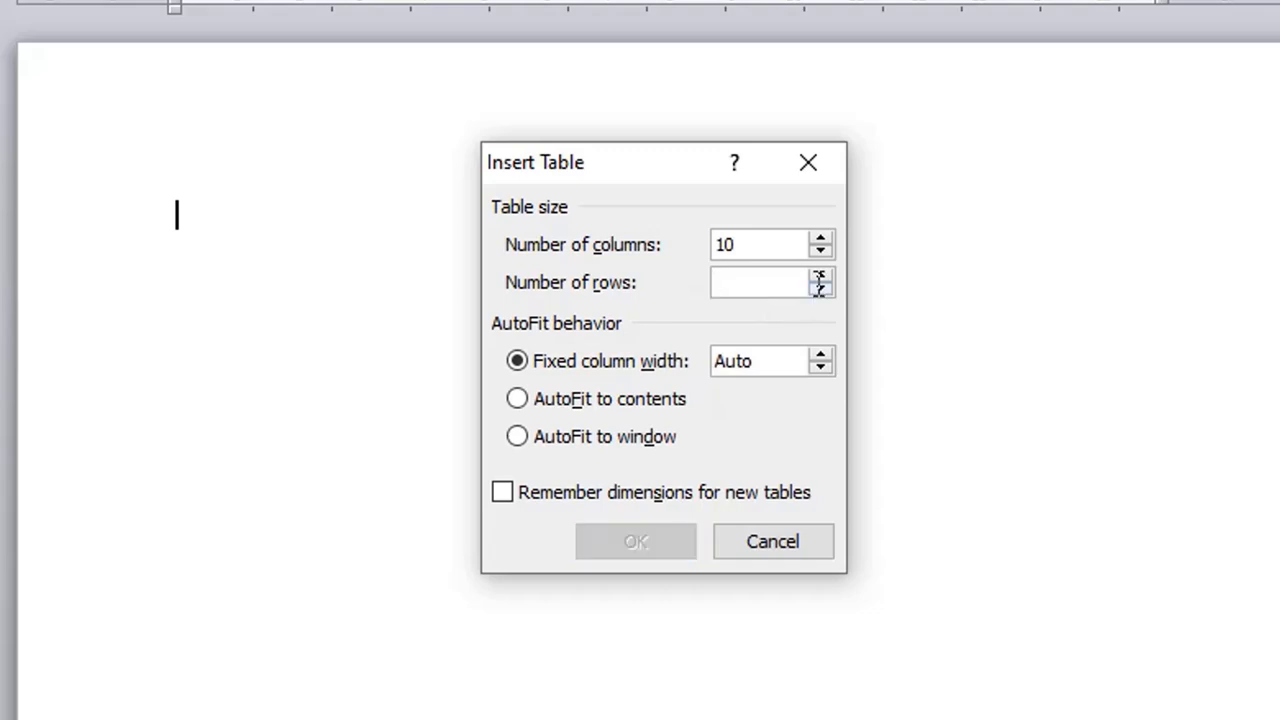
type("7")
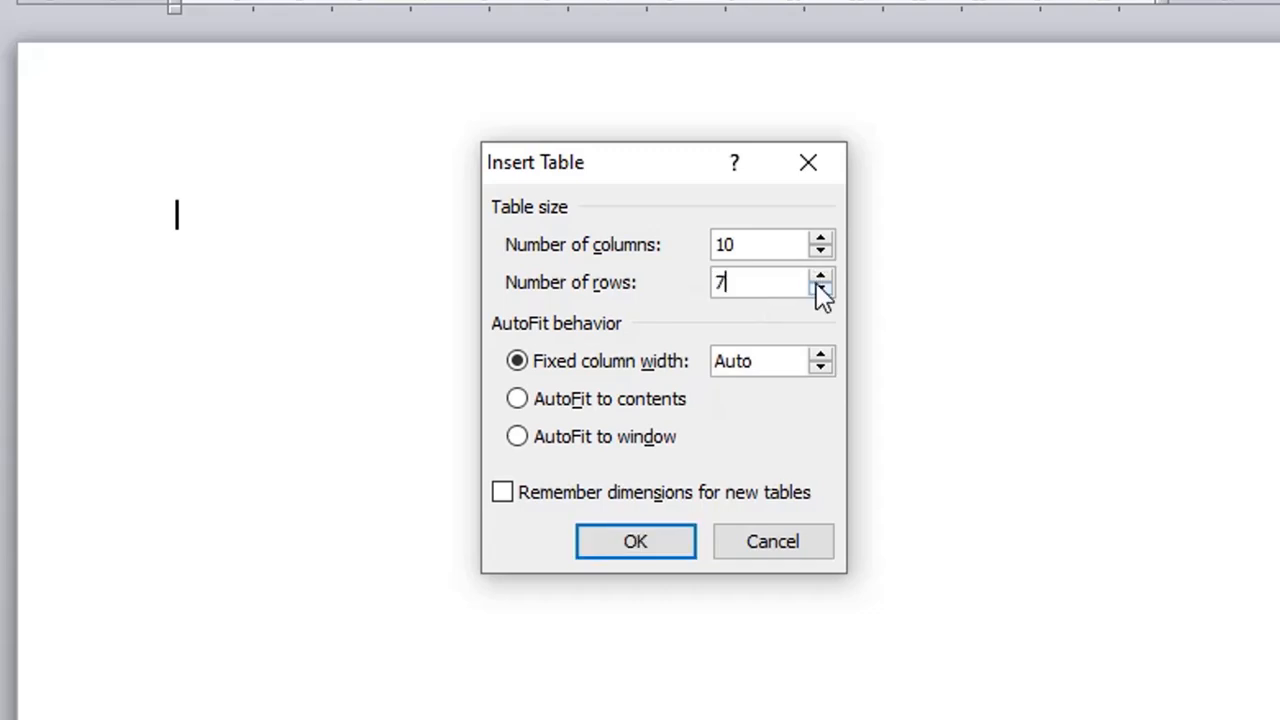
- Re-enter 10 as the number of columns and insert the table into the document
left_click(762, 253)
key("BackSpace")
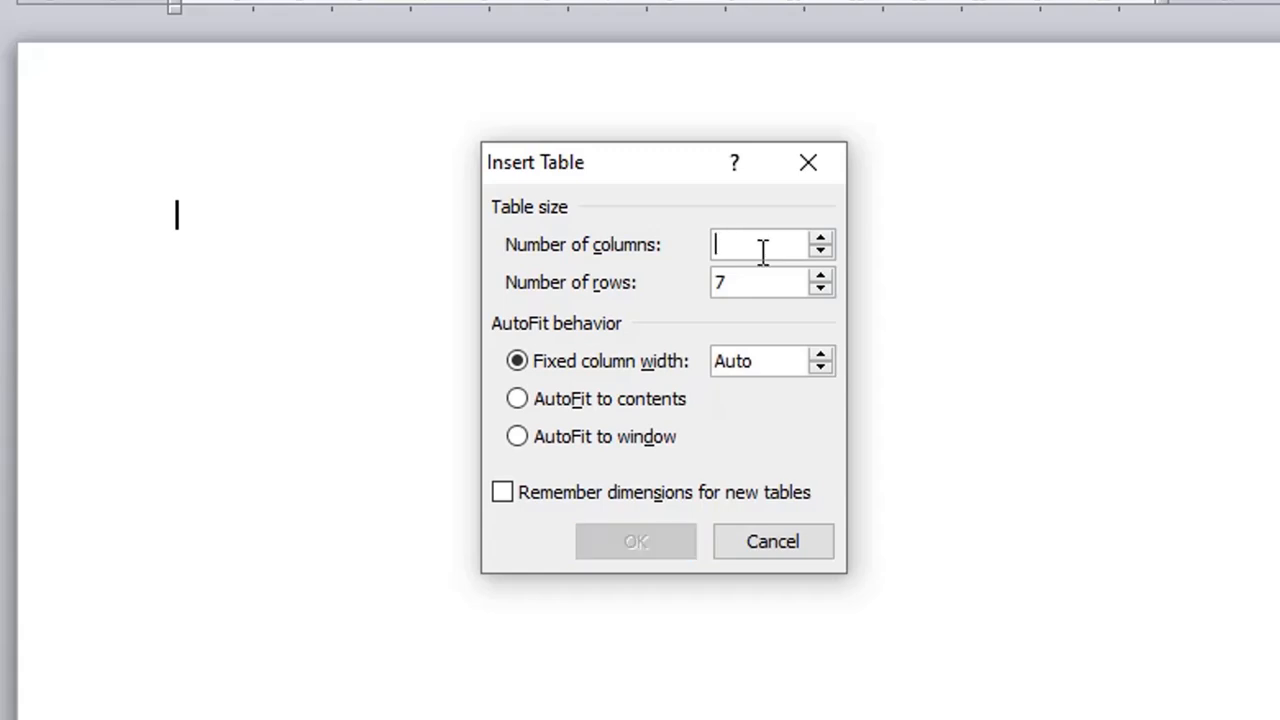
type("10")
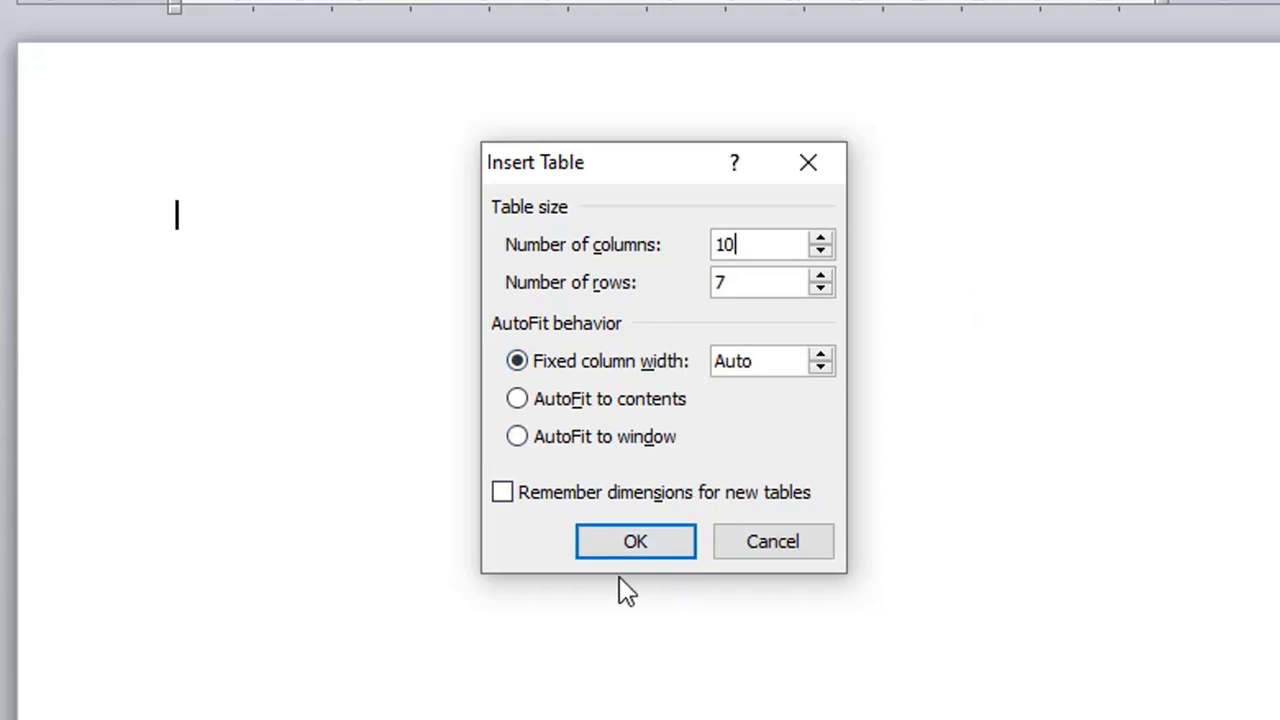
left_click(622, 546)
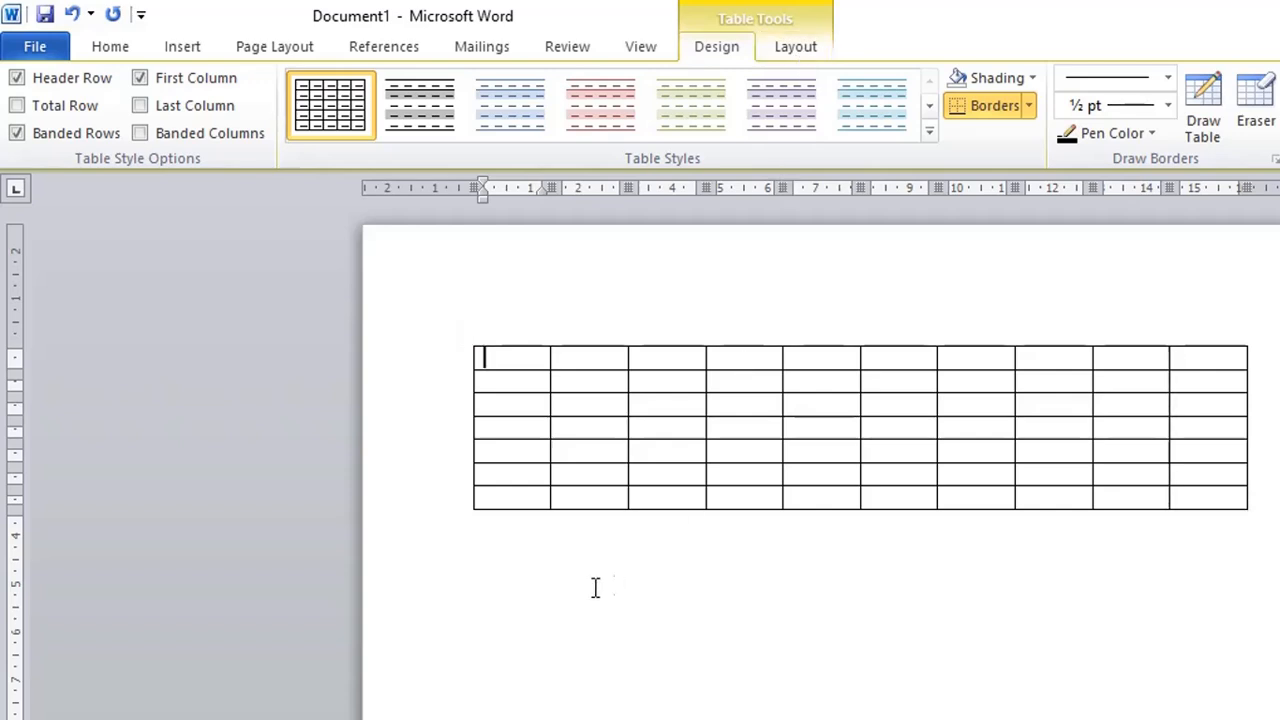
- Place the cursor in the table's first cell and review the available table layout and design tools
left_click(569, 566)
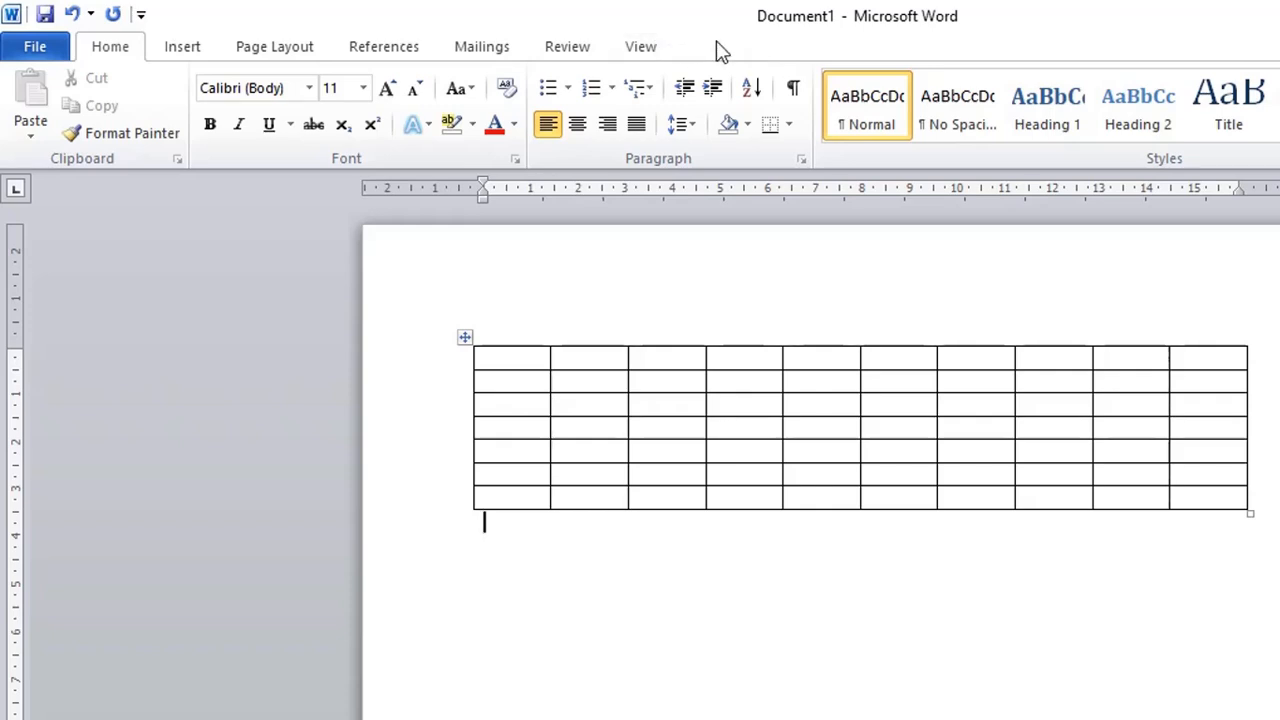
left_click(178, 48)
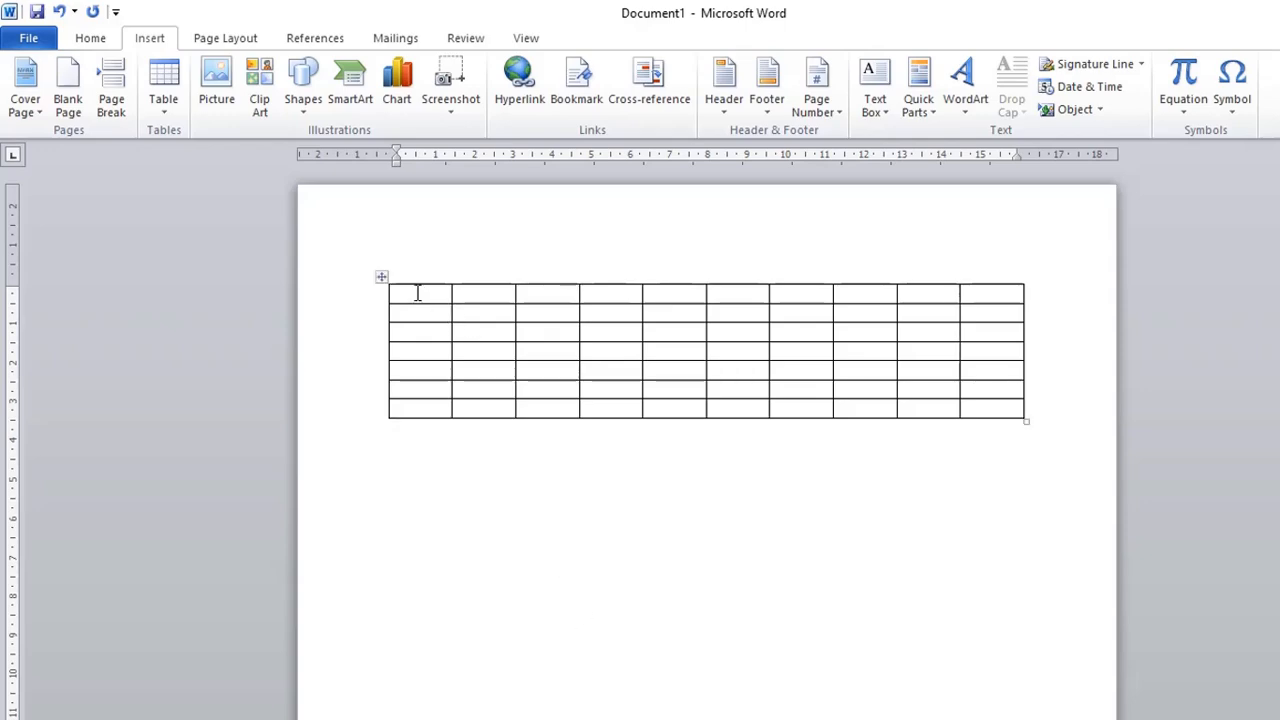
left_click(418, 292)
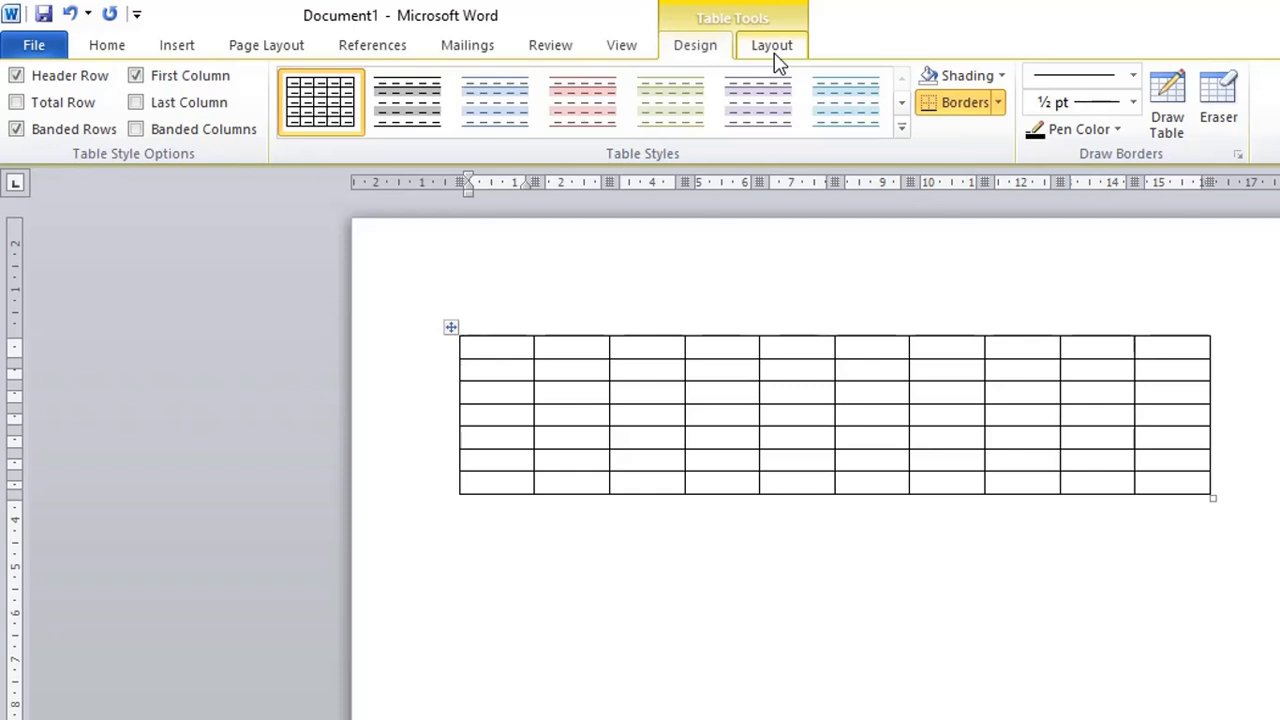
left_click(775, 52)
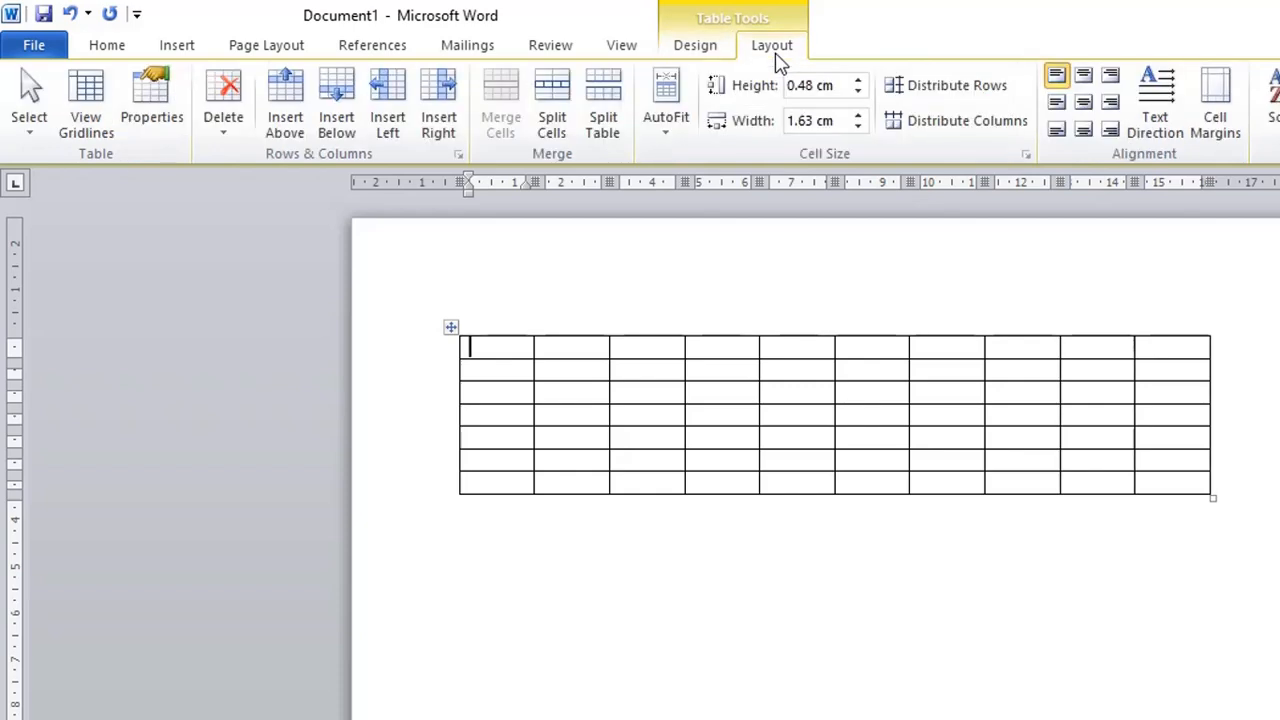
left_click(700, 47)
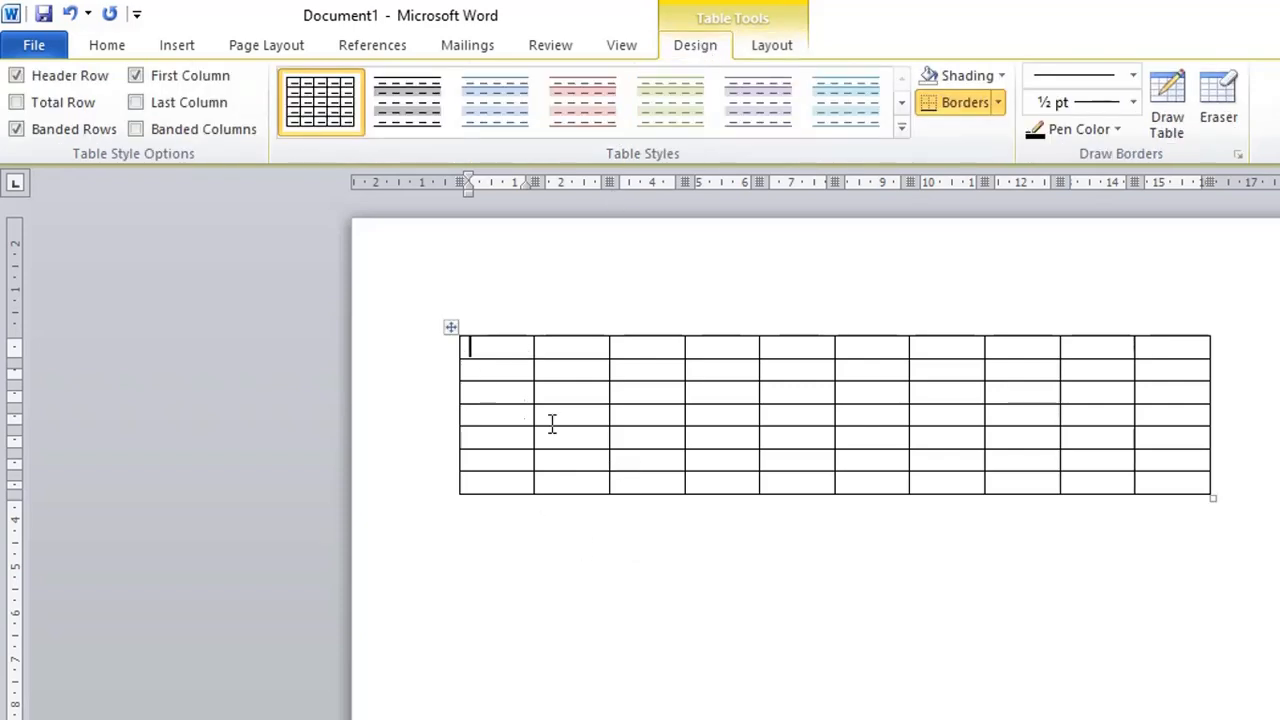
- Select the whole table and clear the selection again
left_click(451, 327)
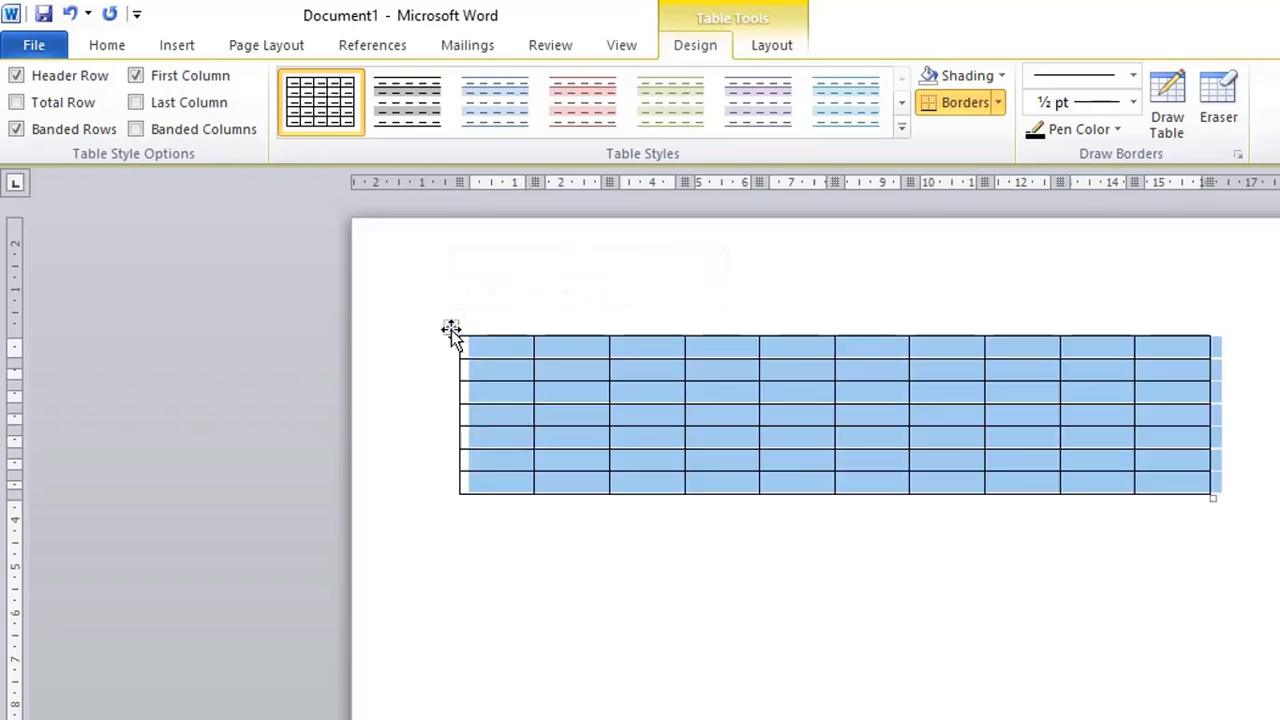
left_click(507, 352)
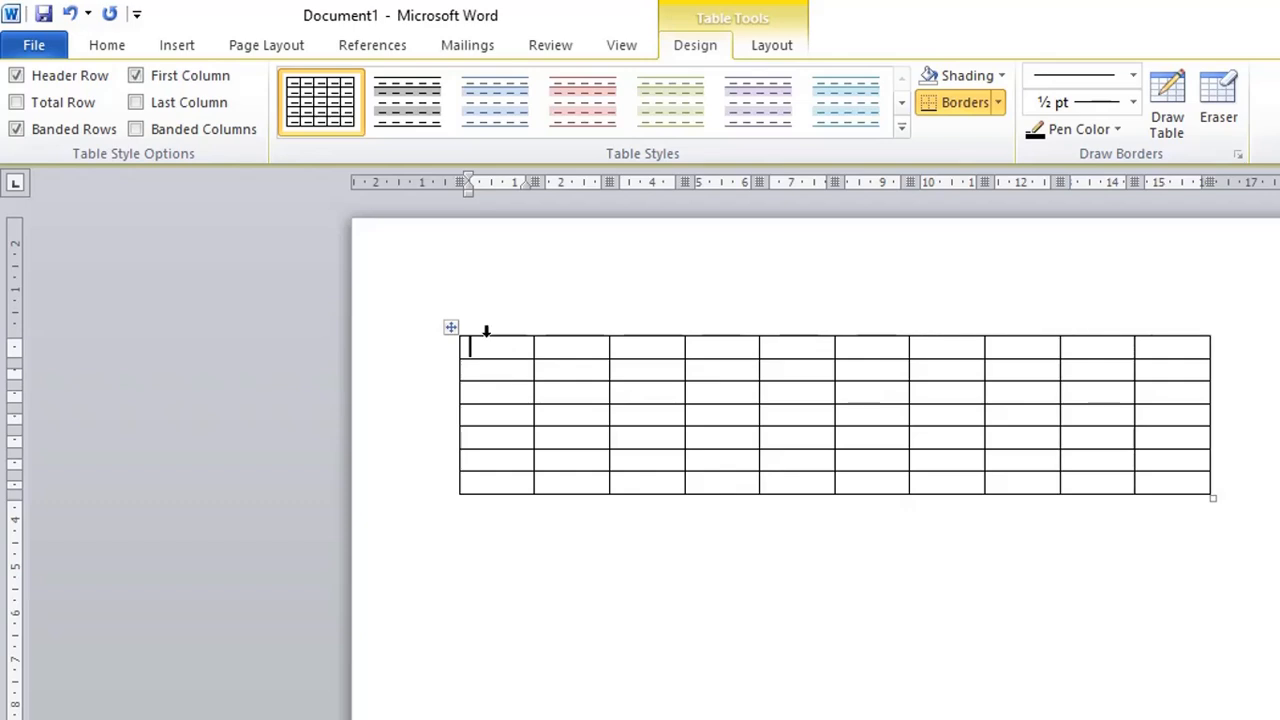
left_click(451, 331)
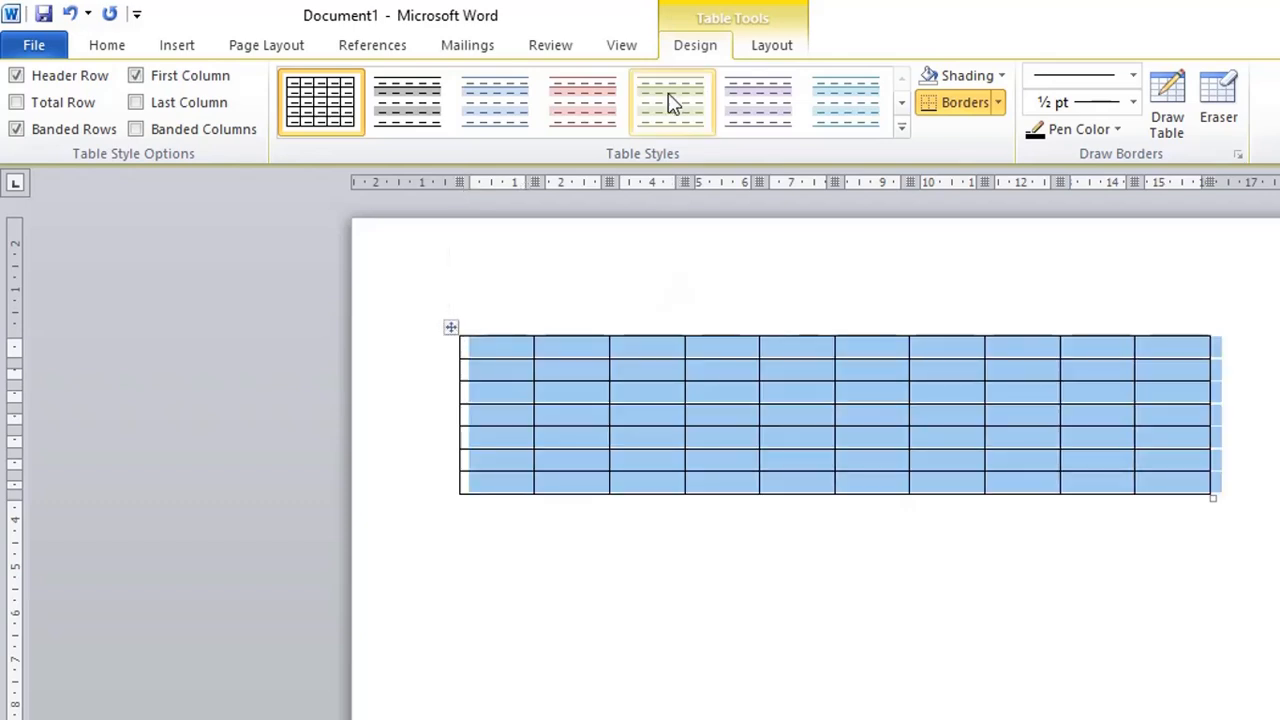
left_click(586, 536)
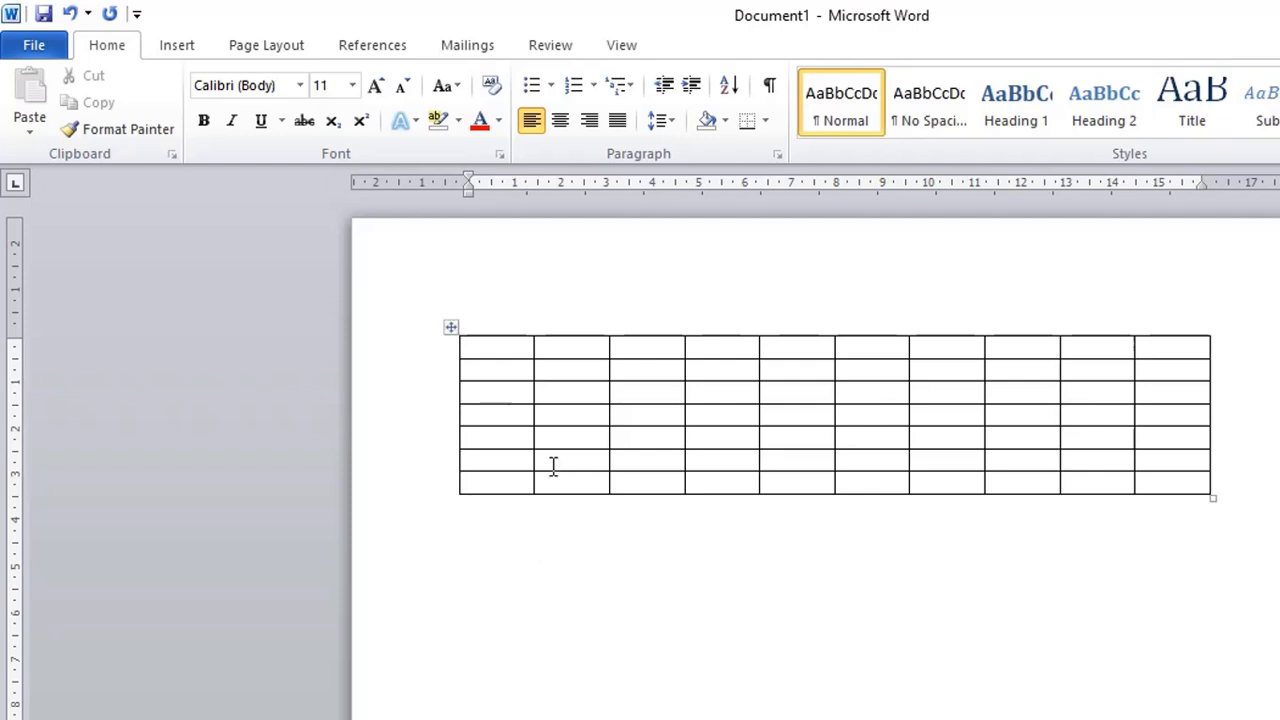
- Select the entire table and choose the 3 pt thick-thin double line as the border pen style
left_click(445, 329)
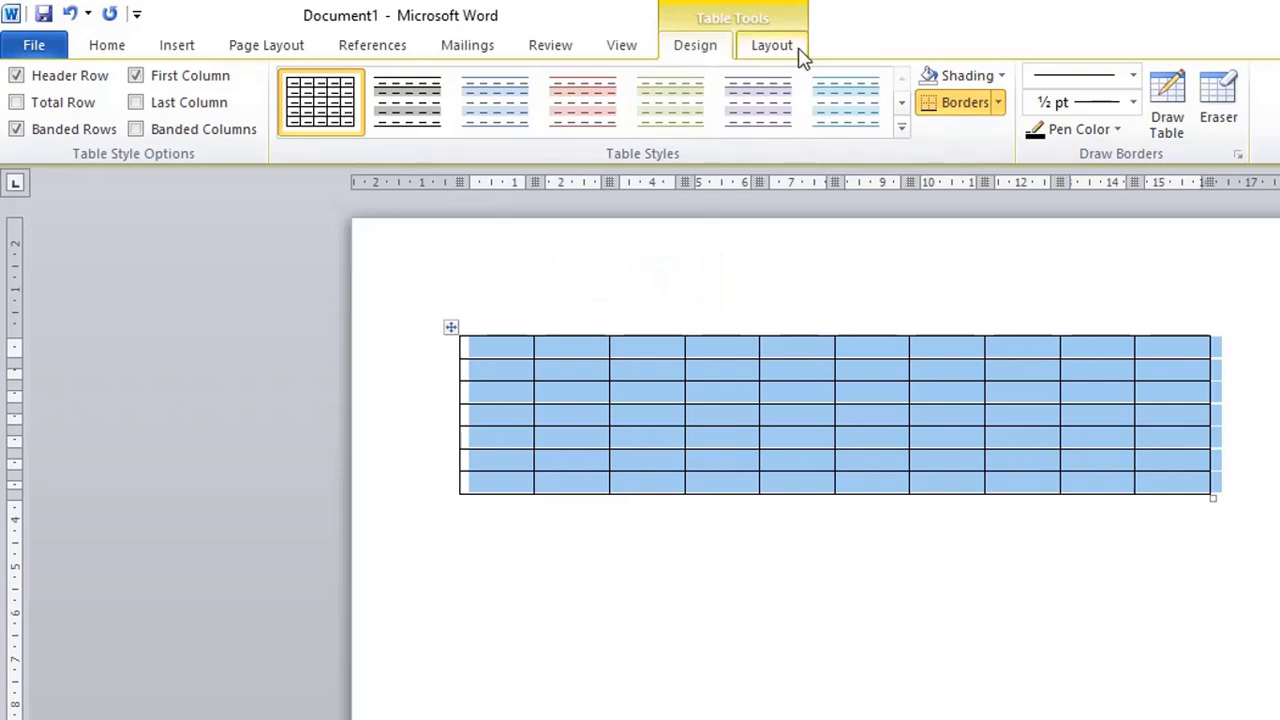
left_click(1134, 78)
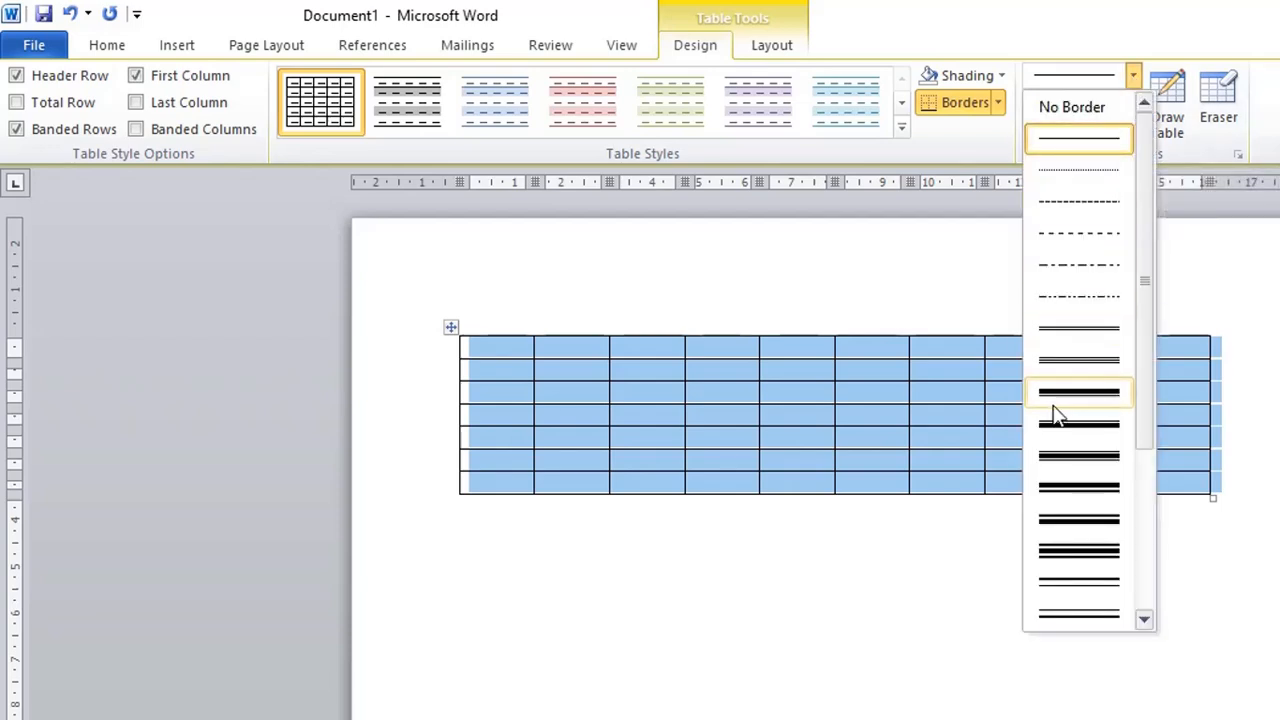
scroll(1060, 420, "down", 5)
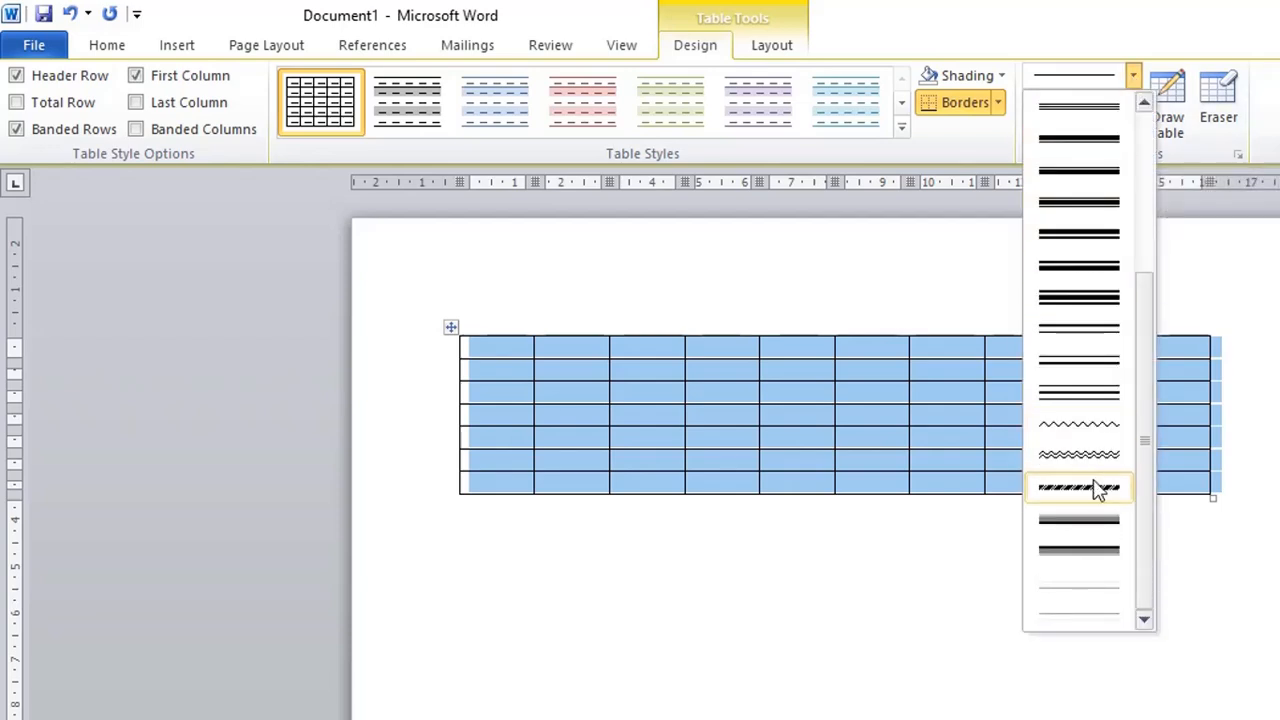
scroll(1096, 490, "up", 5)
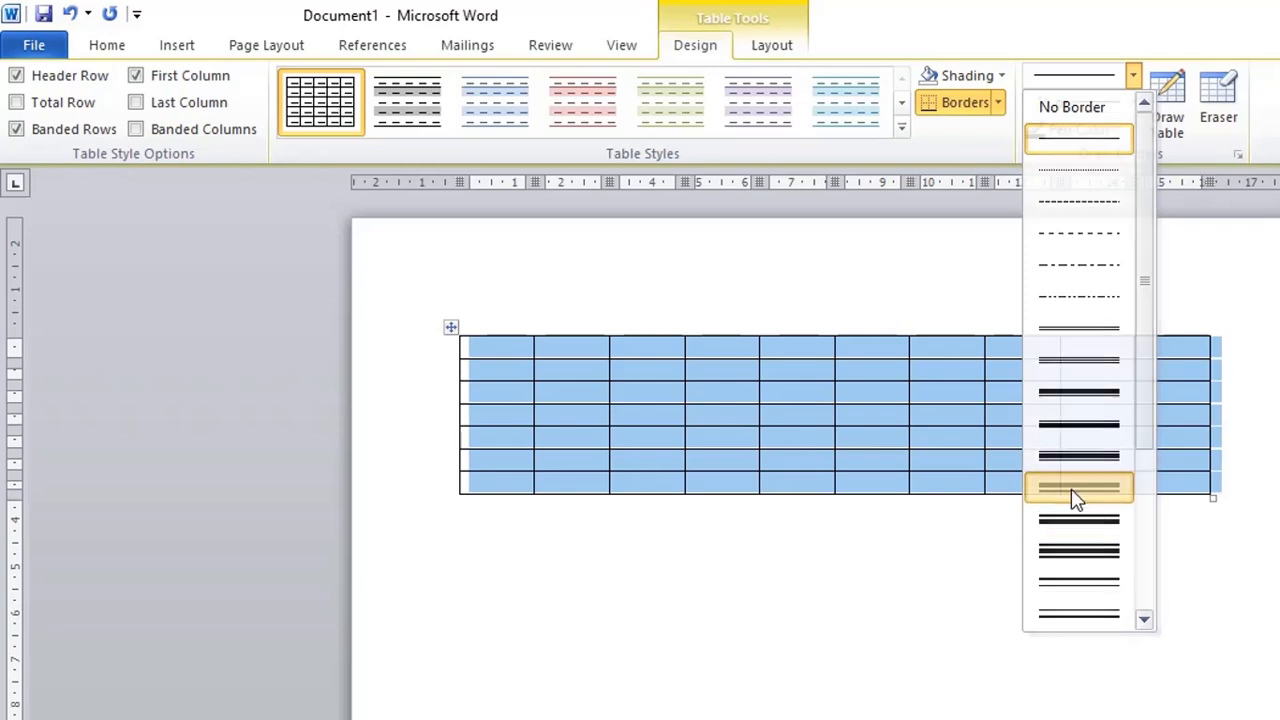
left_click(1075, 497)
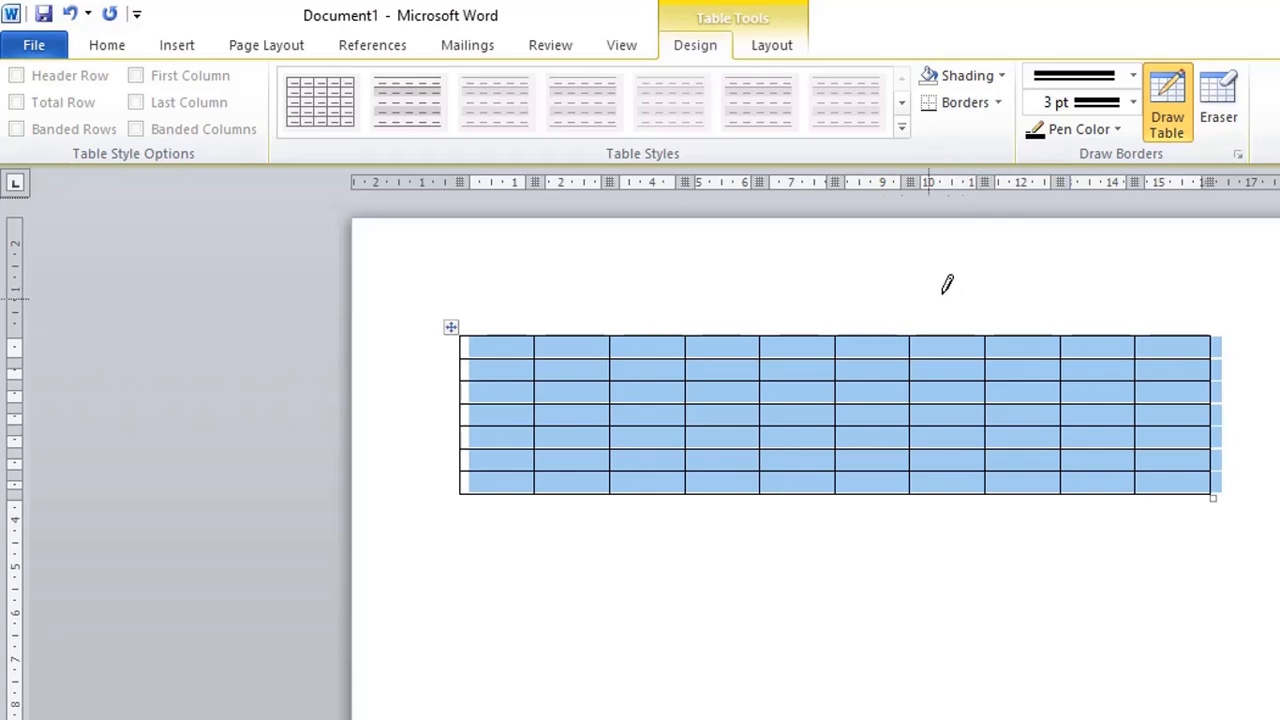
- Draw double-line borders along the table's top edge over columns 3 to 7 and 9, plus a diagonal in the first row's eighth cell
left_click(871, 334)
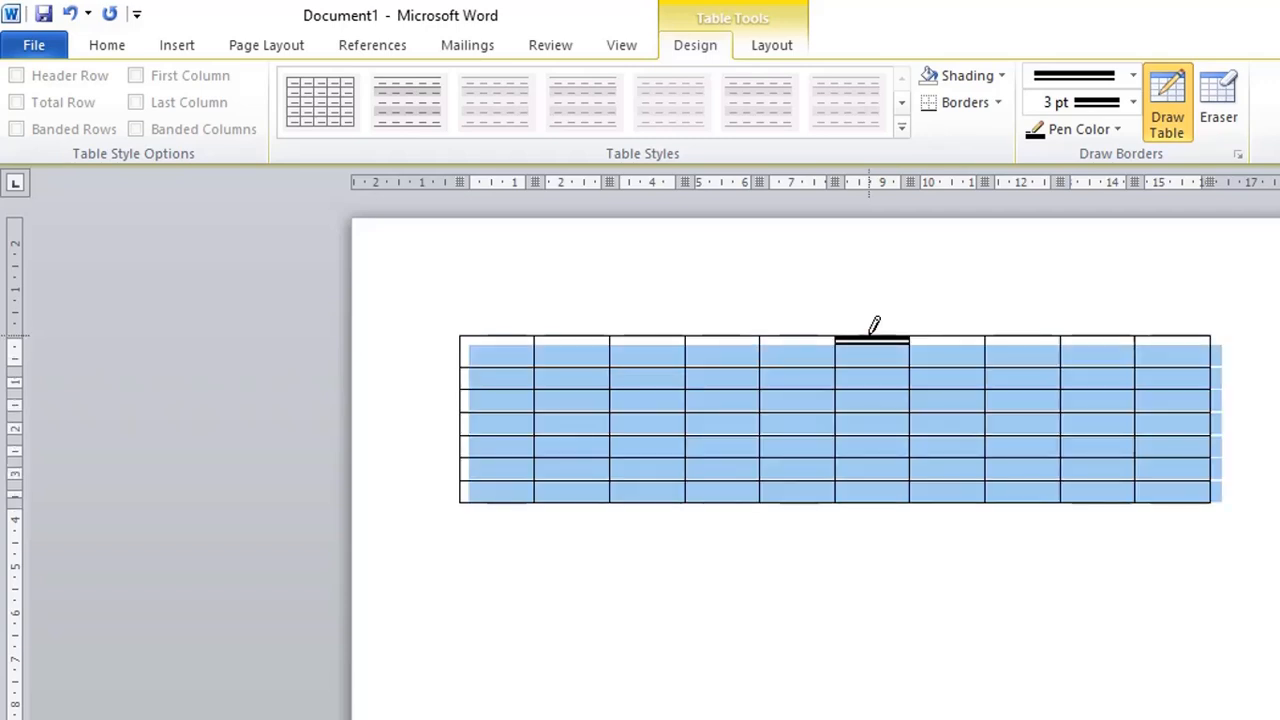
left_click(935, 336)
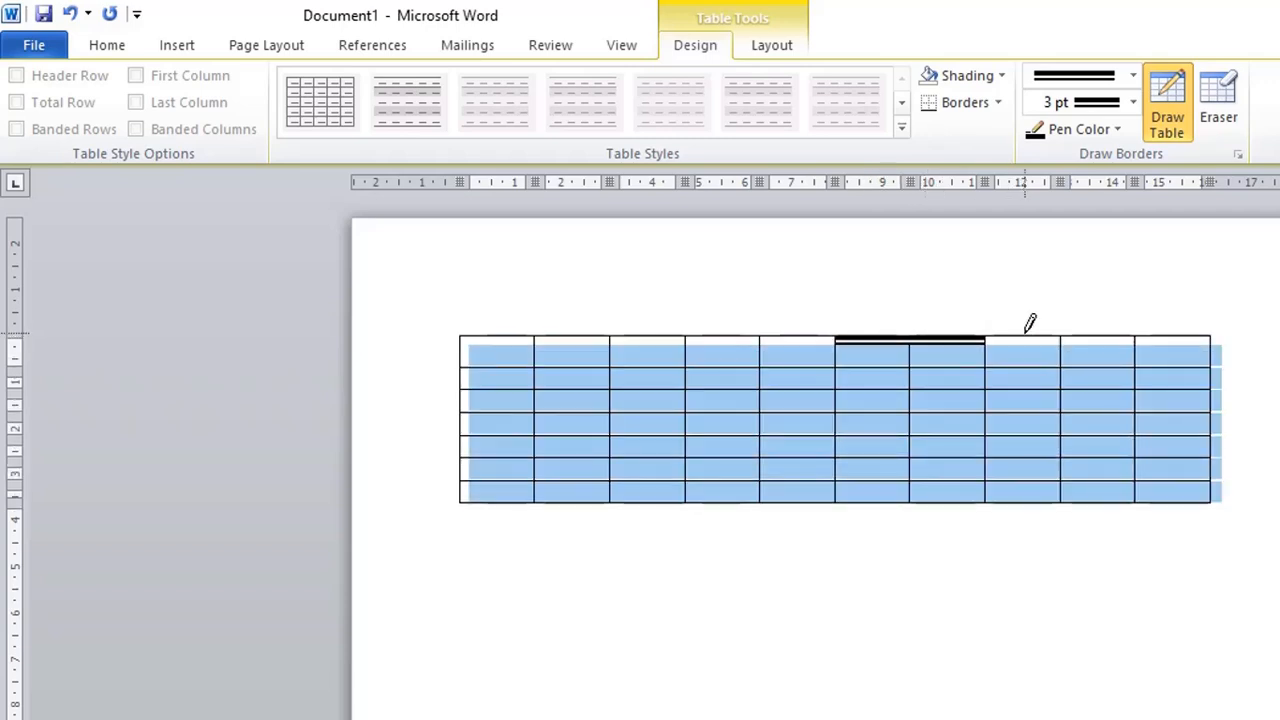
left_click_drag(1026, 334, 1000, 360)
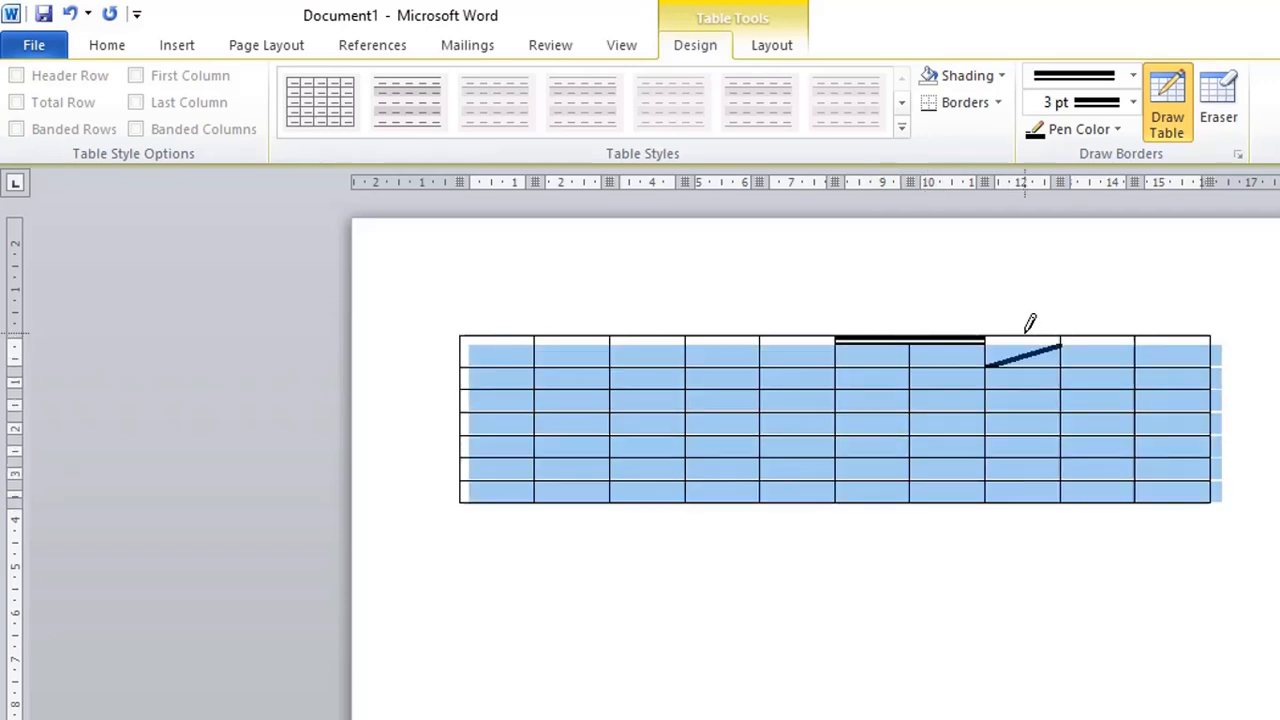
left_click(1088, 334)
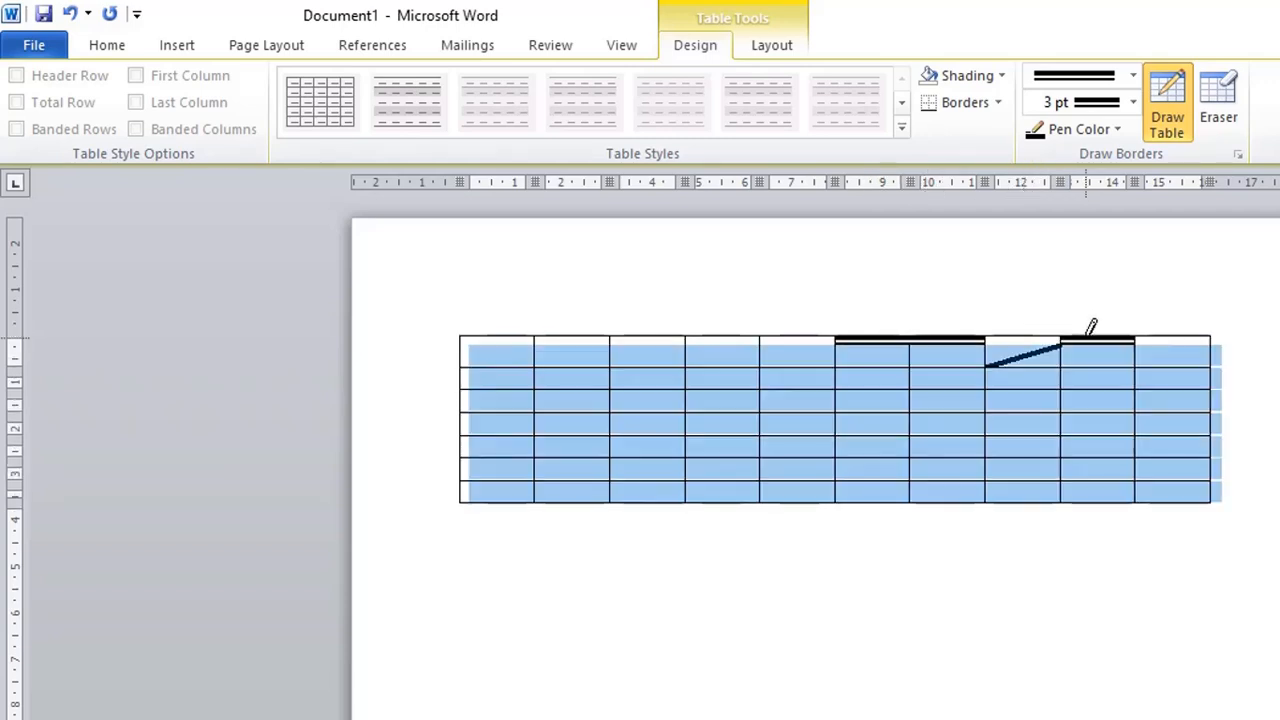
left_click(644, 334)
left_click(722, 334)
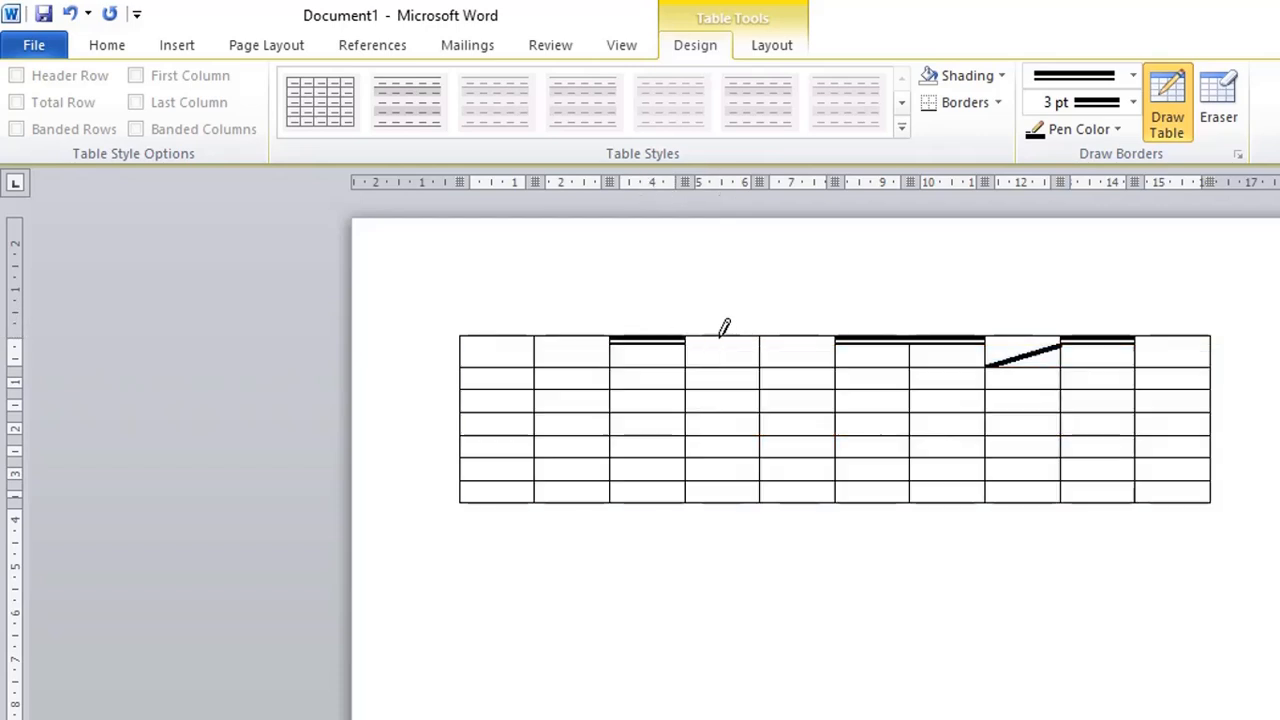
left_click(797, 334)
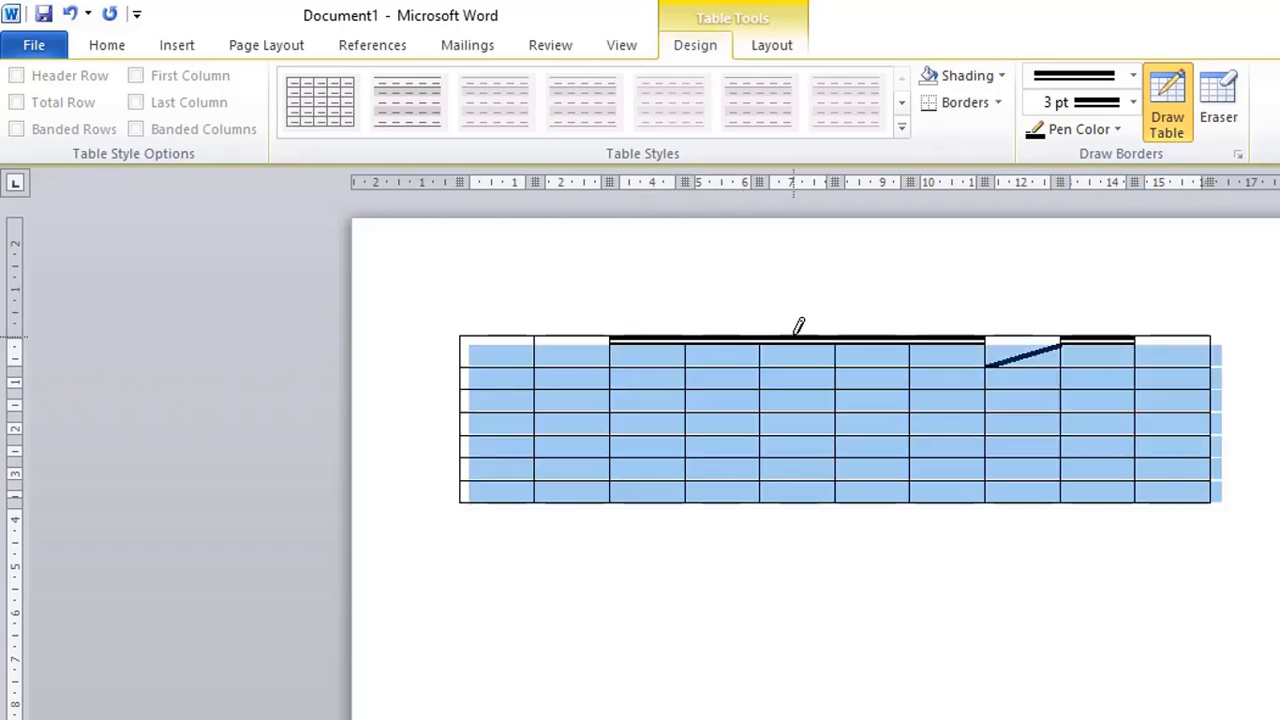
- Undo all the borders and the diagonal drawn in the table's first row
key("ctrl+z")
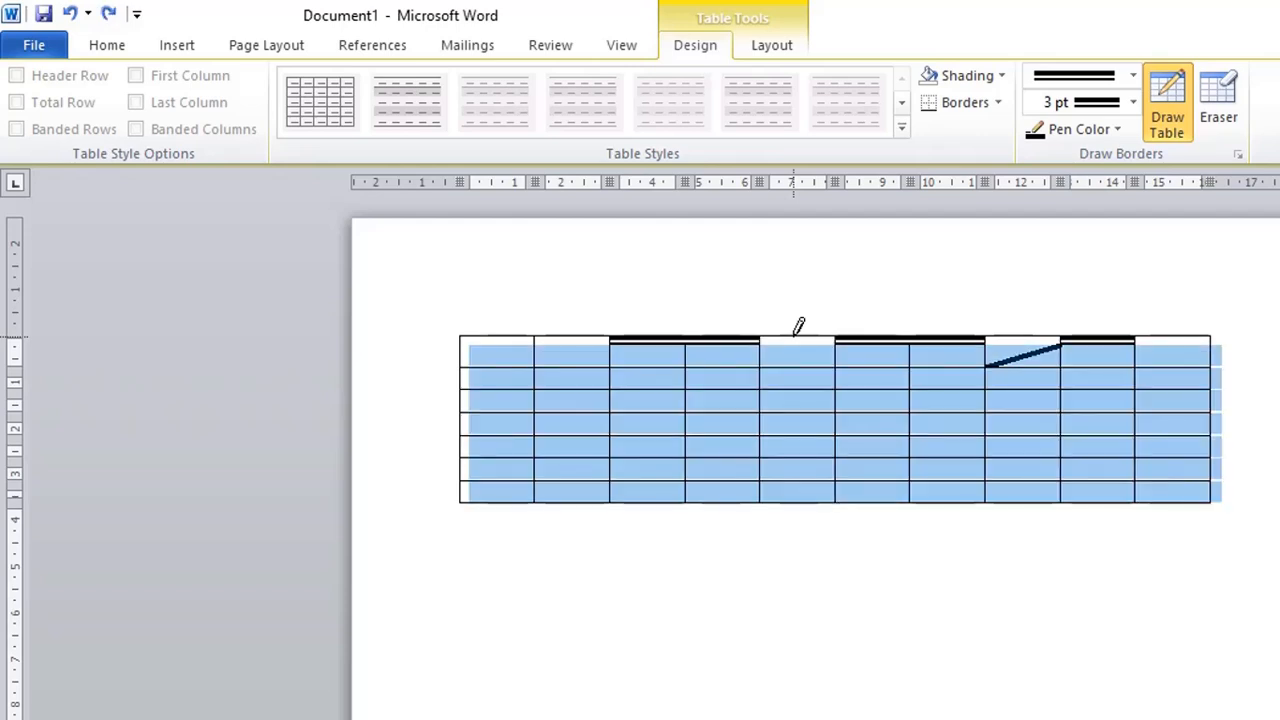
key("ctrl+z")
key("ctrl+z")
key("ctrl+z")
key("ctrl+z")
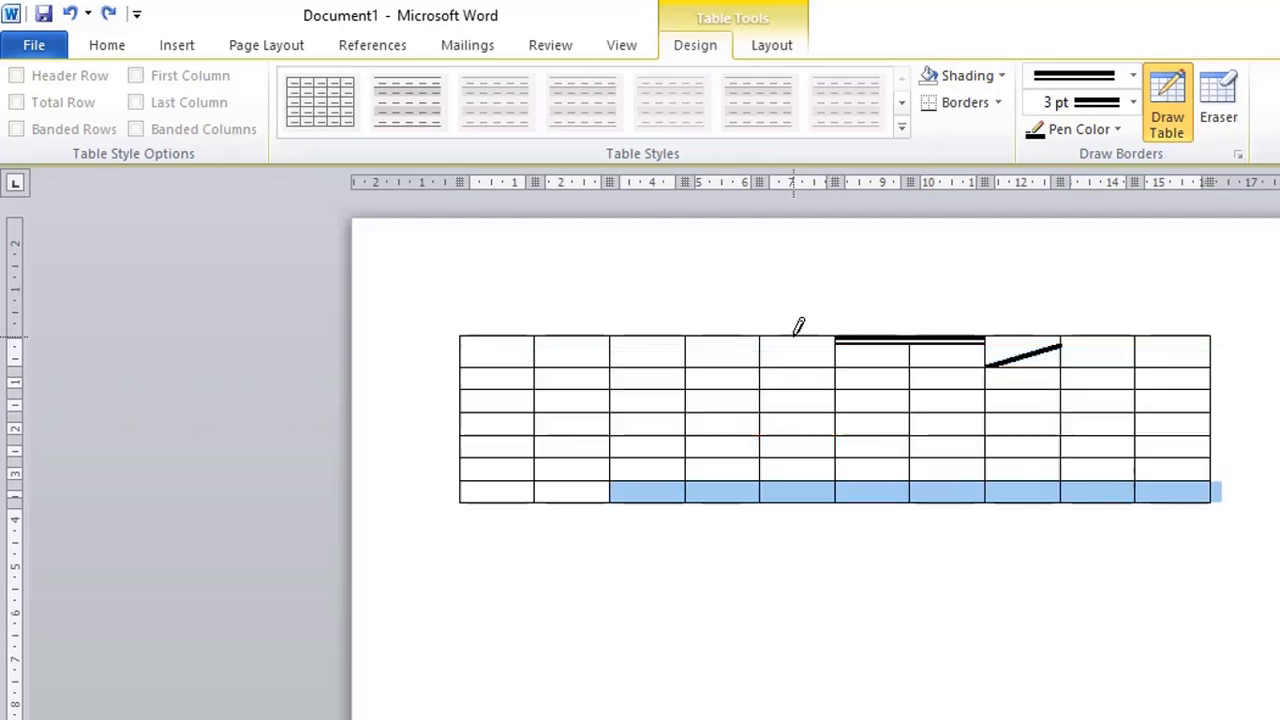
key("ctrl+z")
key("ctrl+z")
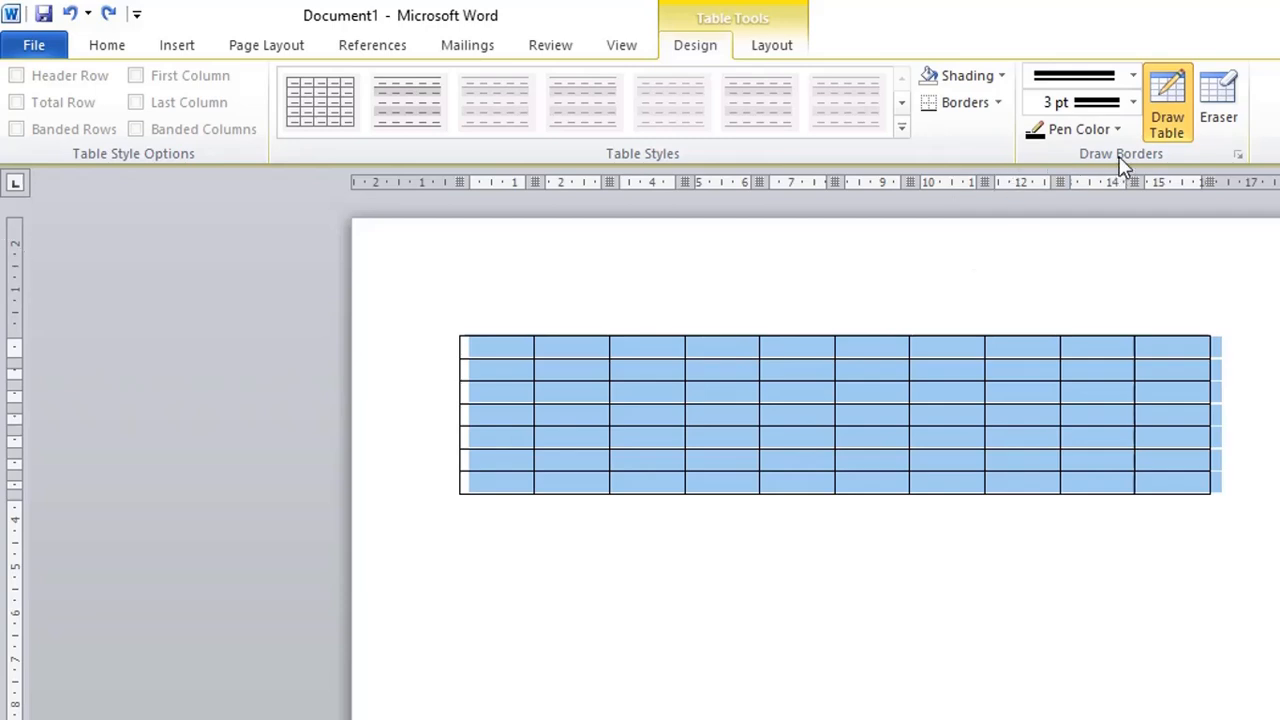
- Apply the 3 pt thin-thick-thin triple line to all borders of the selected table
left_click(1132, 76)
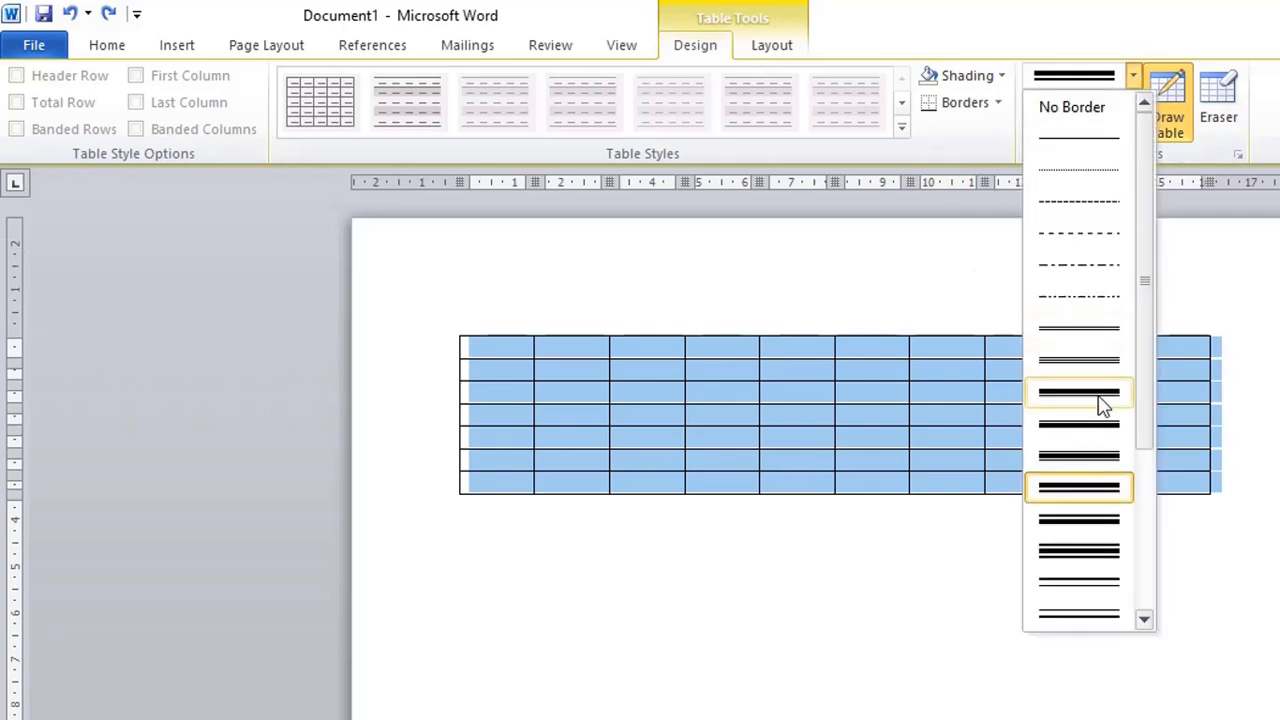
left_click(1067, 458)
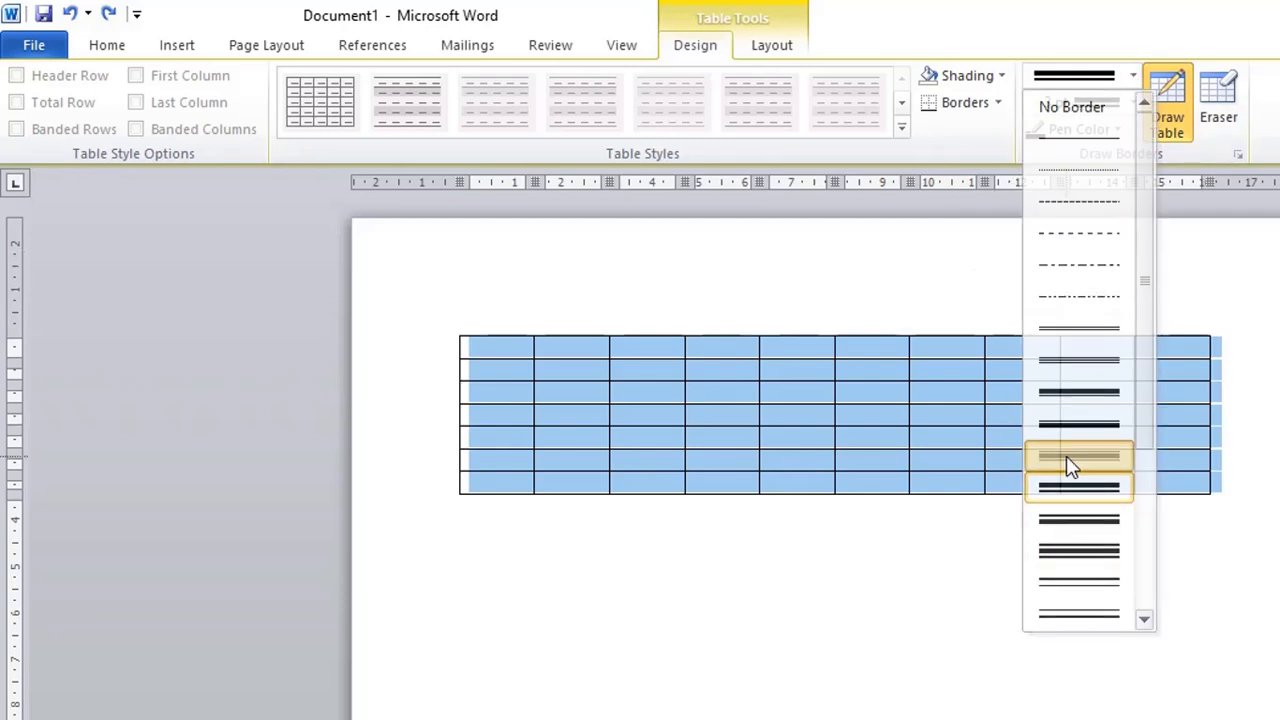
left_click(999, 104)
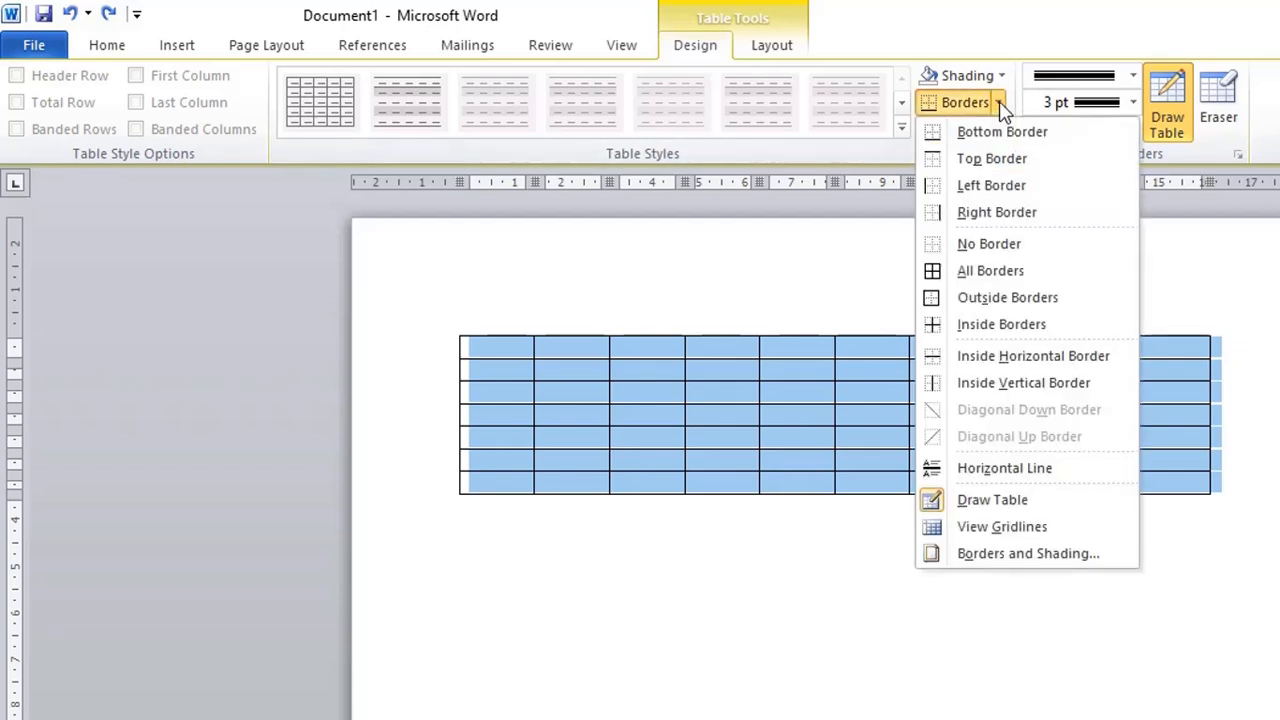
left_click(996, 281)
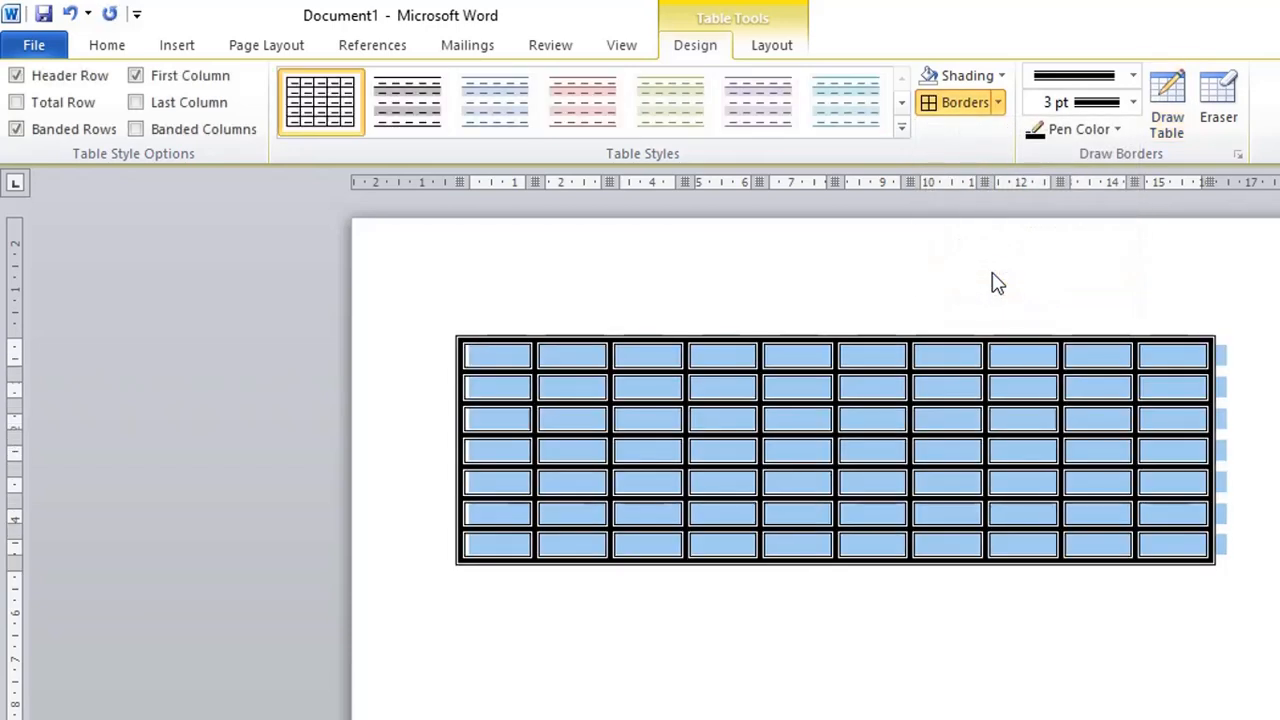
- Select the eighth column and try the light aqua, light red, and black header-and-first-column table styles
left_click(992, 266)
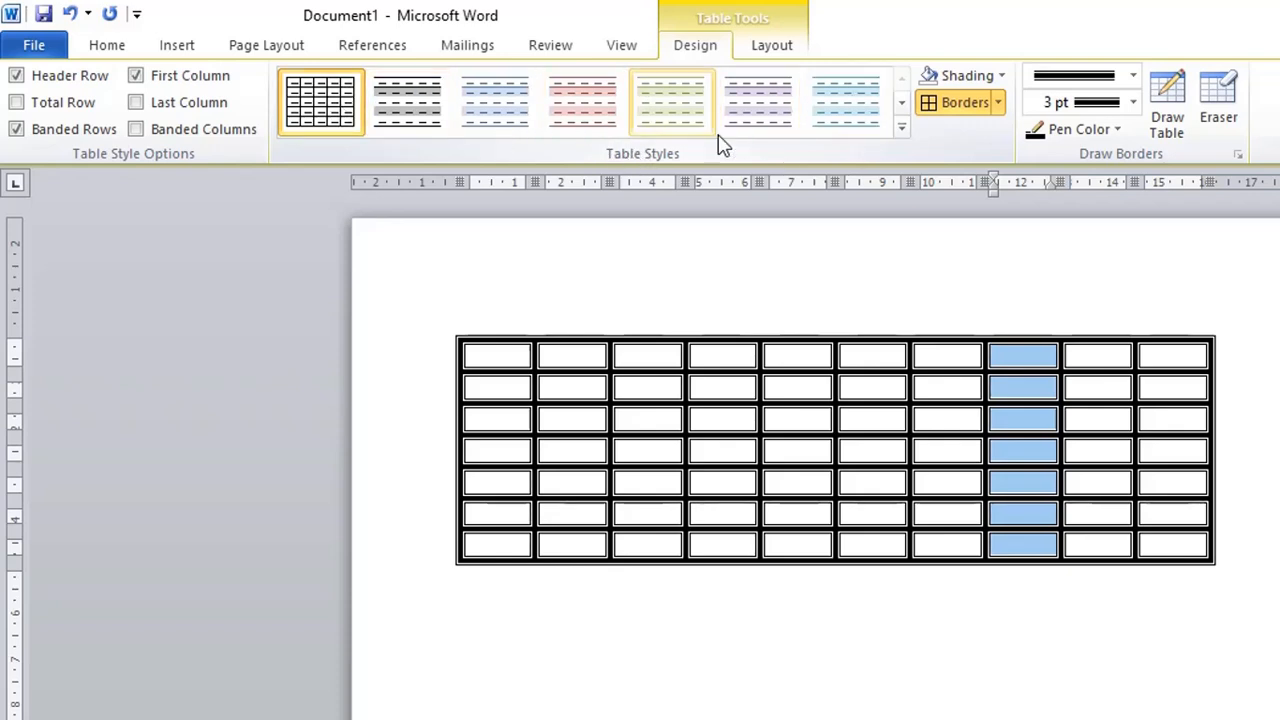
left_click(857, 115)
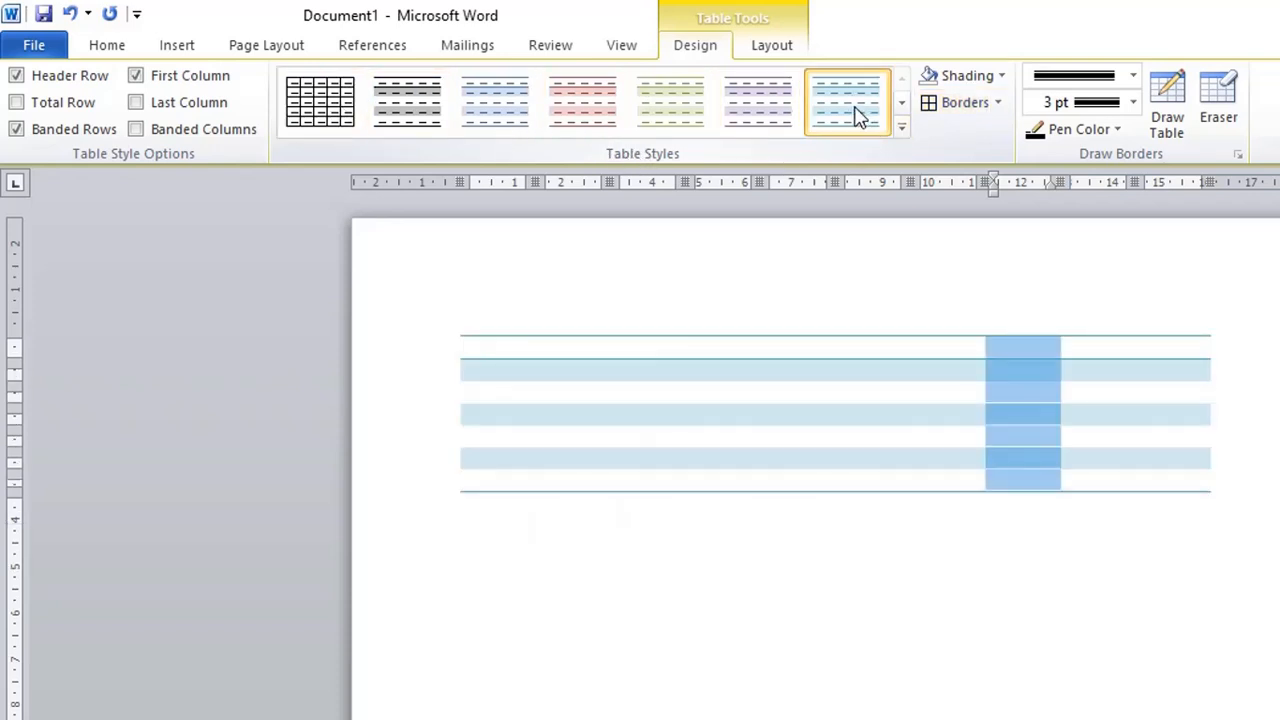
left_click(581, 114)
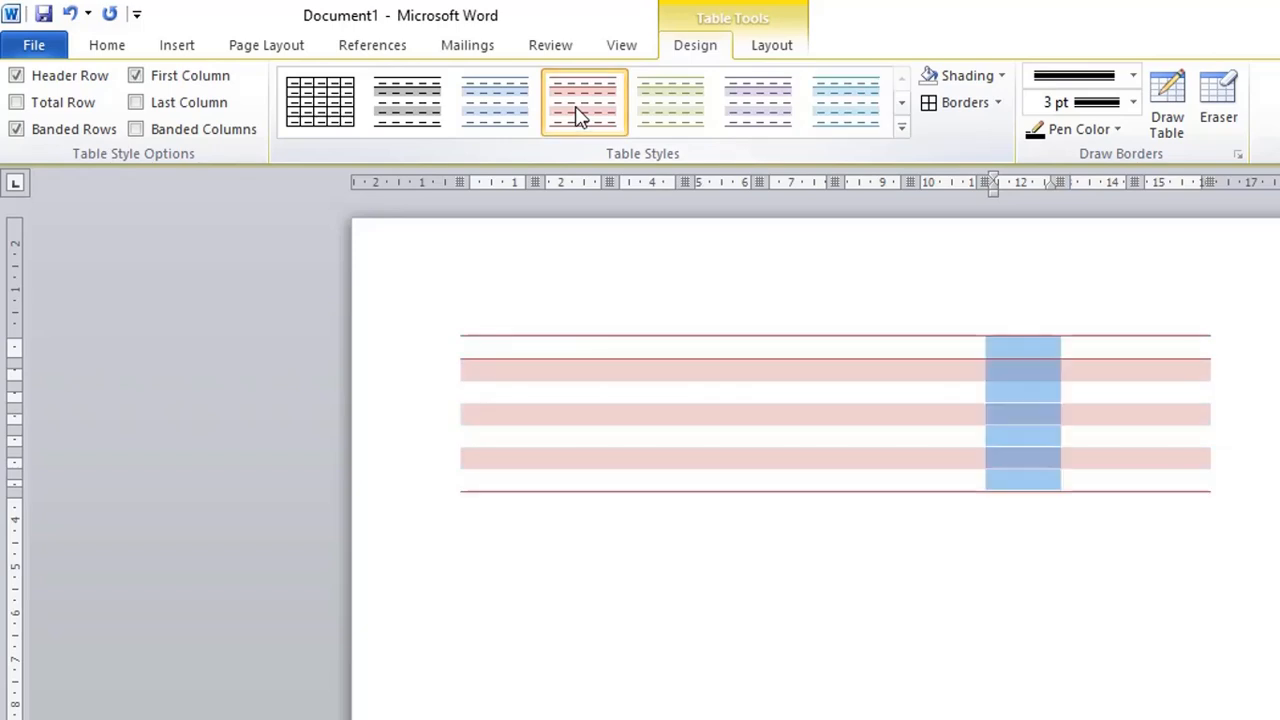
left_click(902, 132)
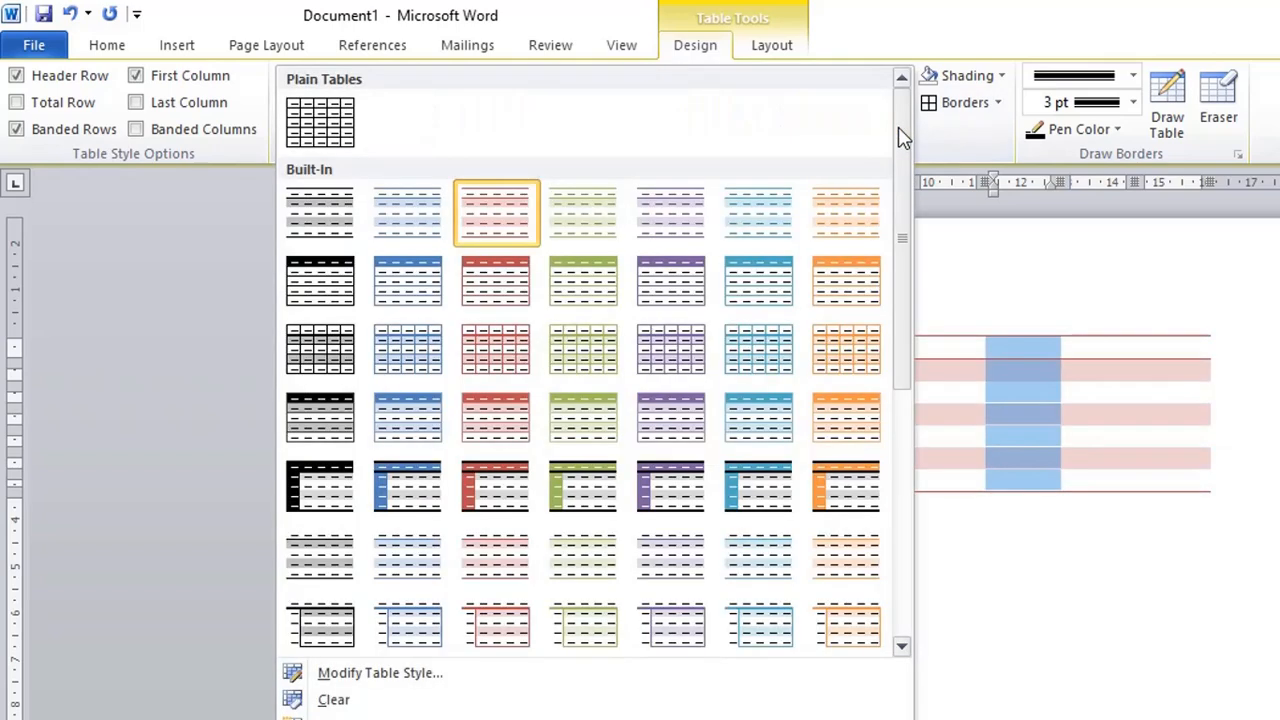
left_click(333, 488)
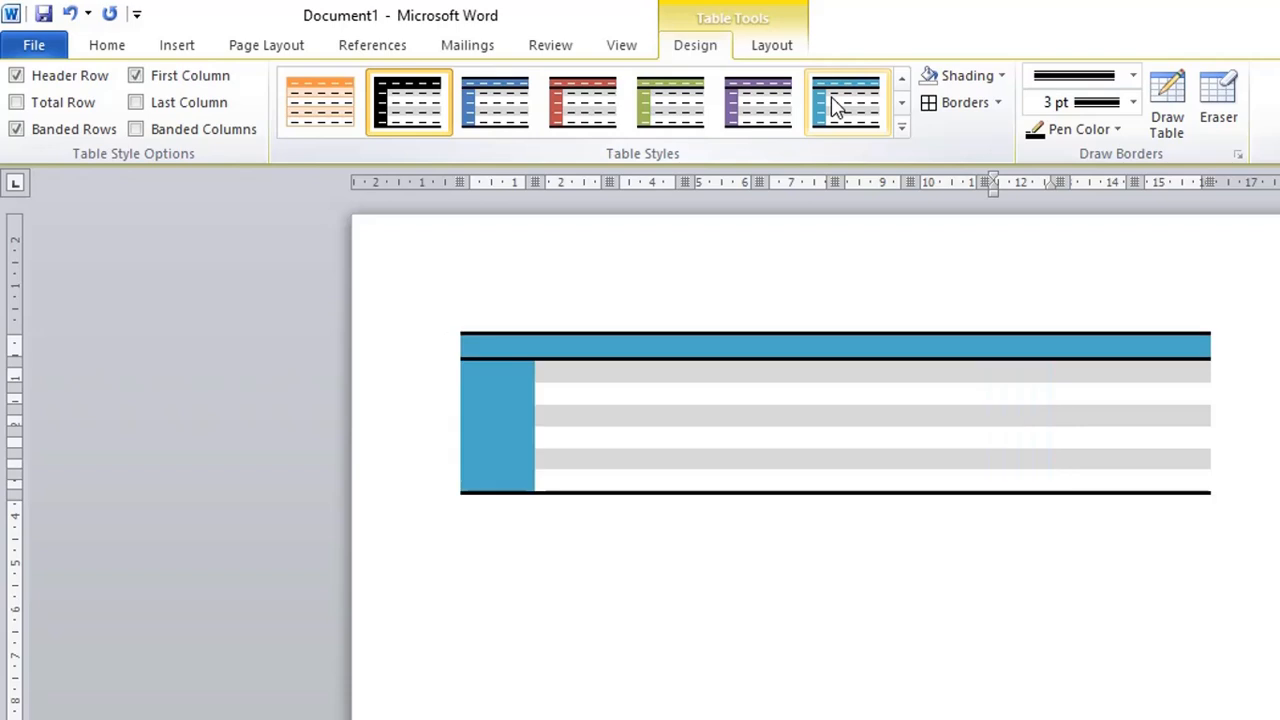
- Undo the three table style changes
key("ctrl+z")
key("ctrl+z")
key("ctrl+z")
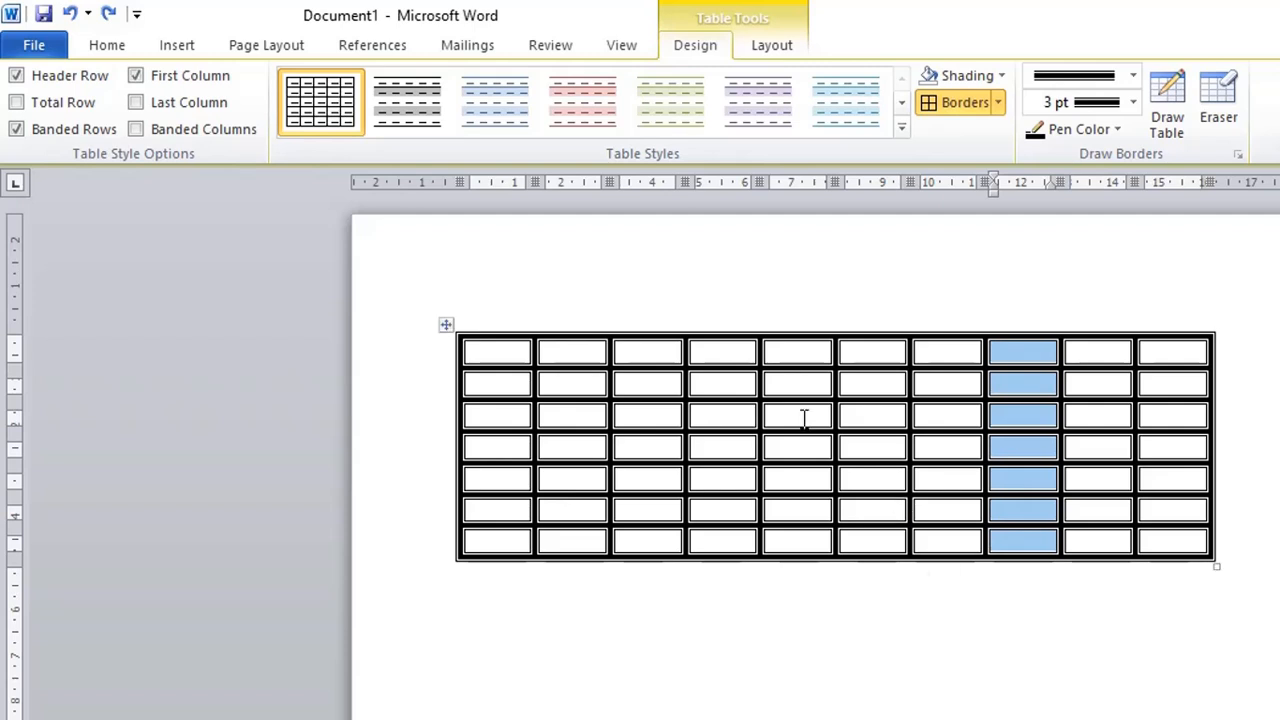
- Select the whole table and apply the 3 pt thin-thick double line to all its borders
left_click(446, 326)
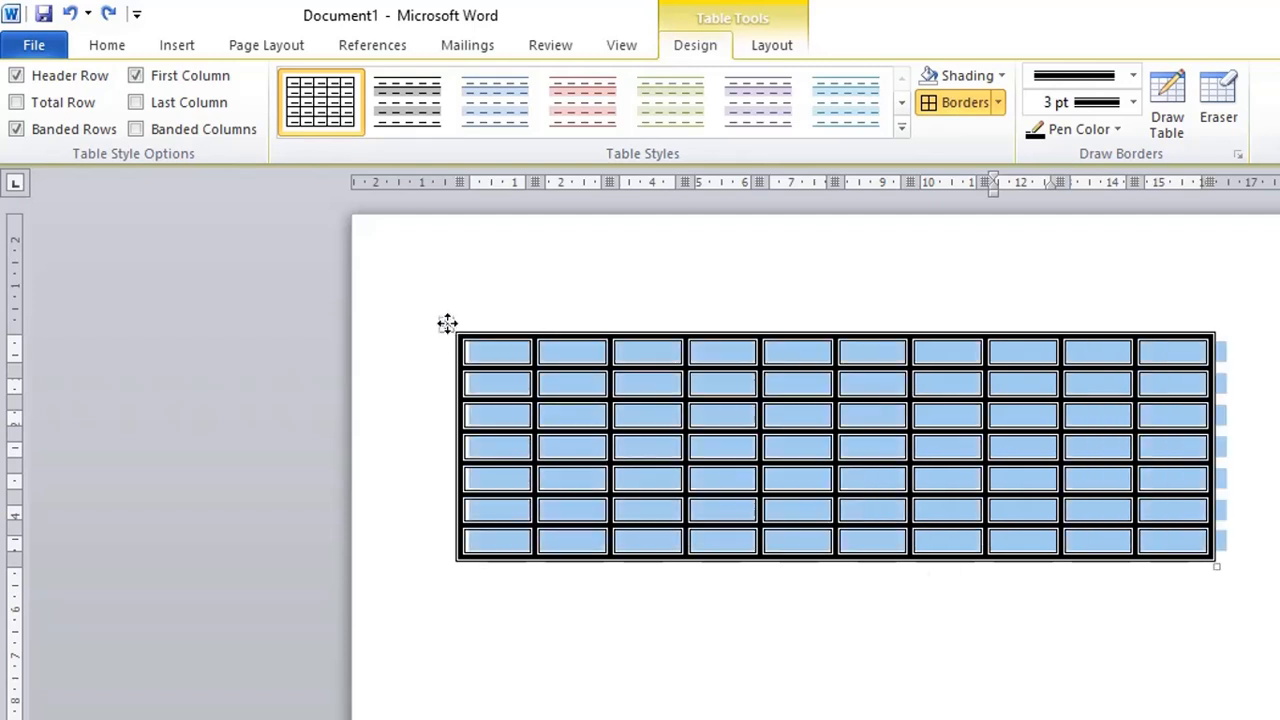
left_click(1136, 74)
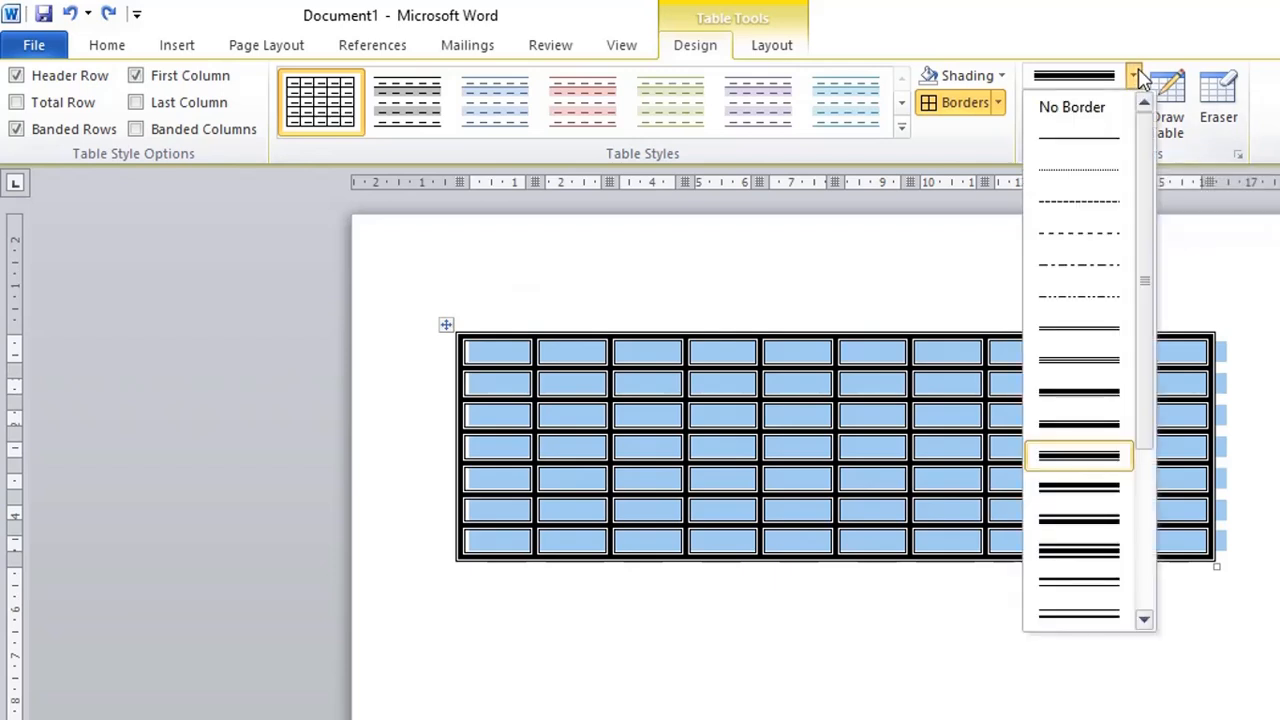
left_click(1068, 425)
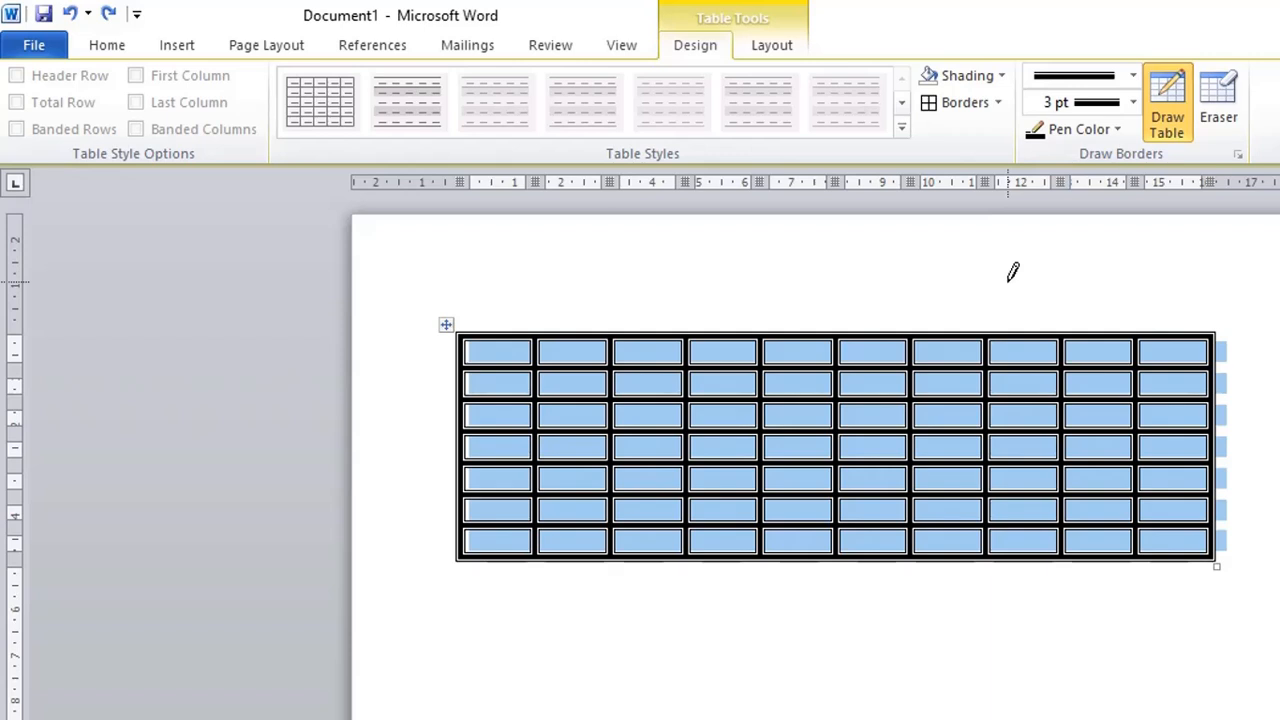
left_click(999, 104)
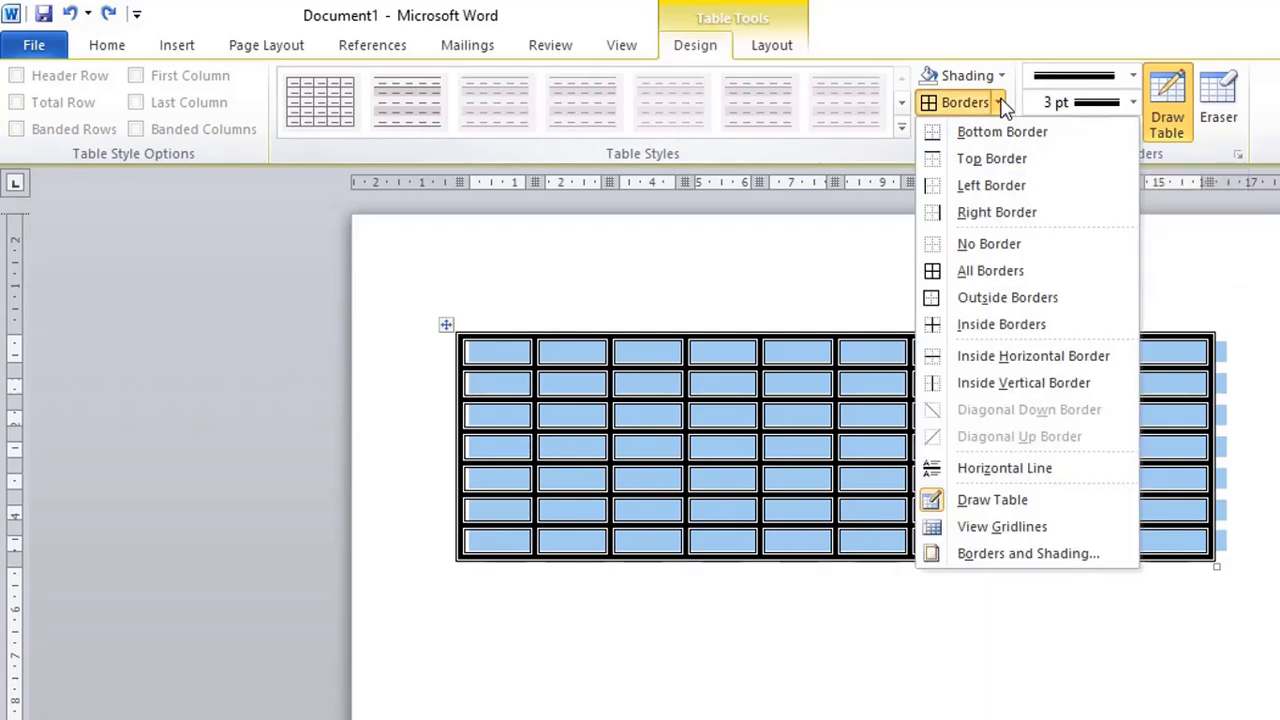
left_click(983, 279)
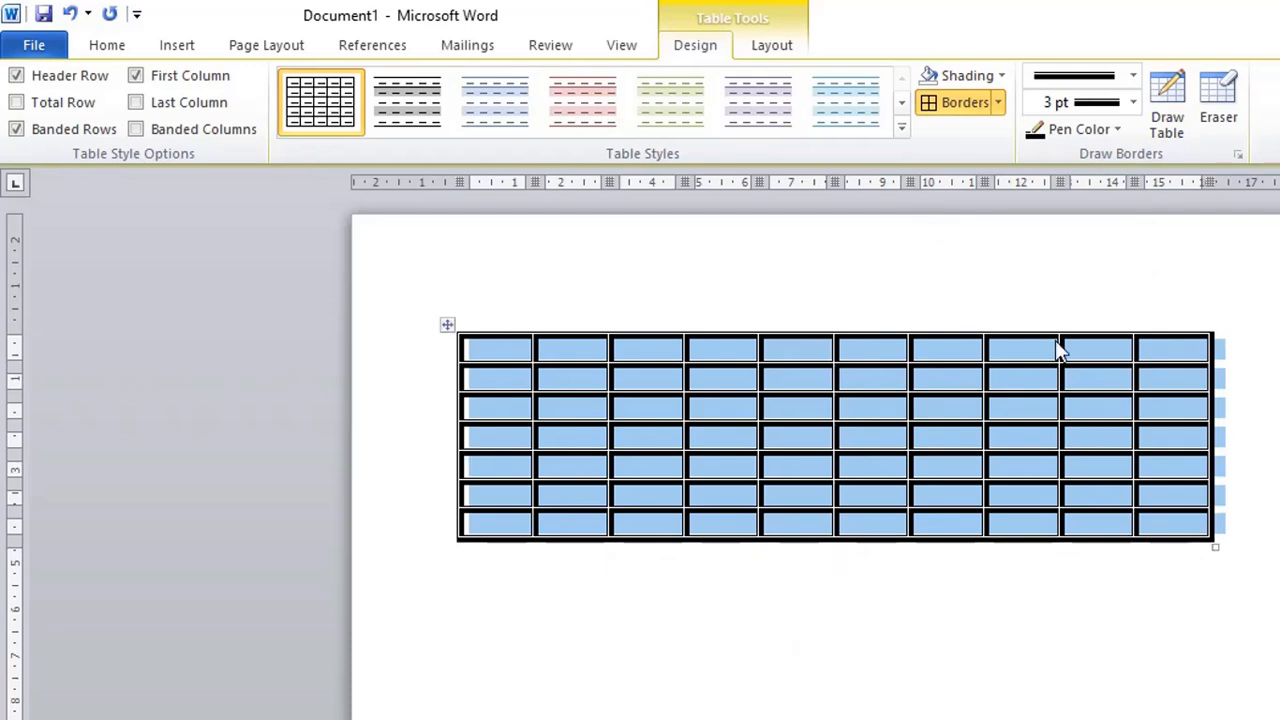
left_click(447, 326)
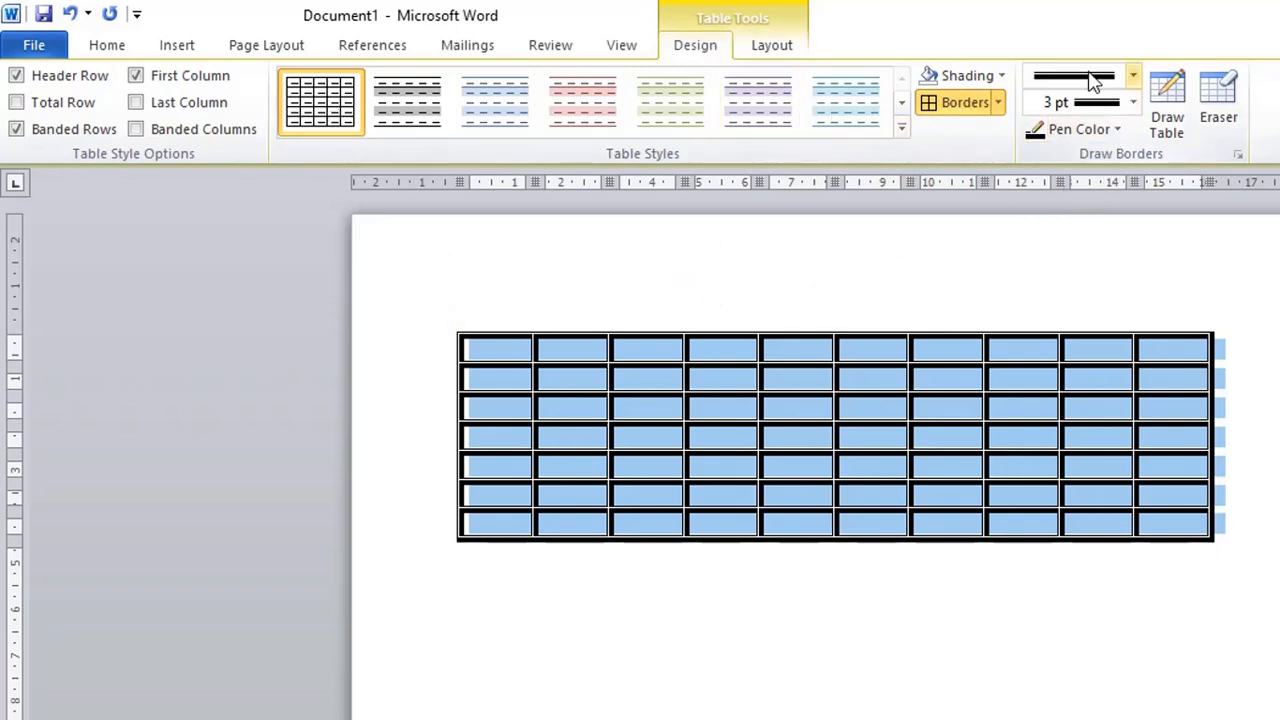
left_click(1118, 131)
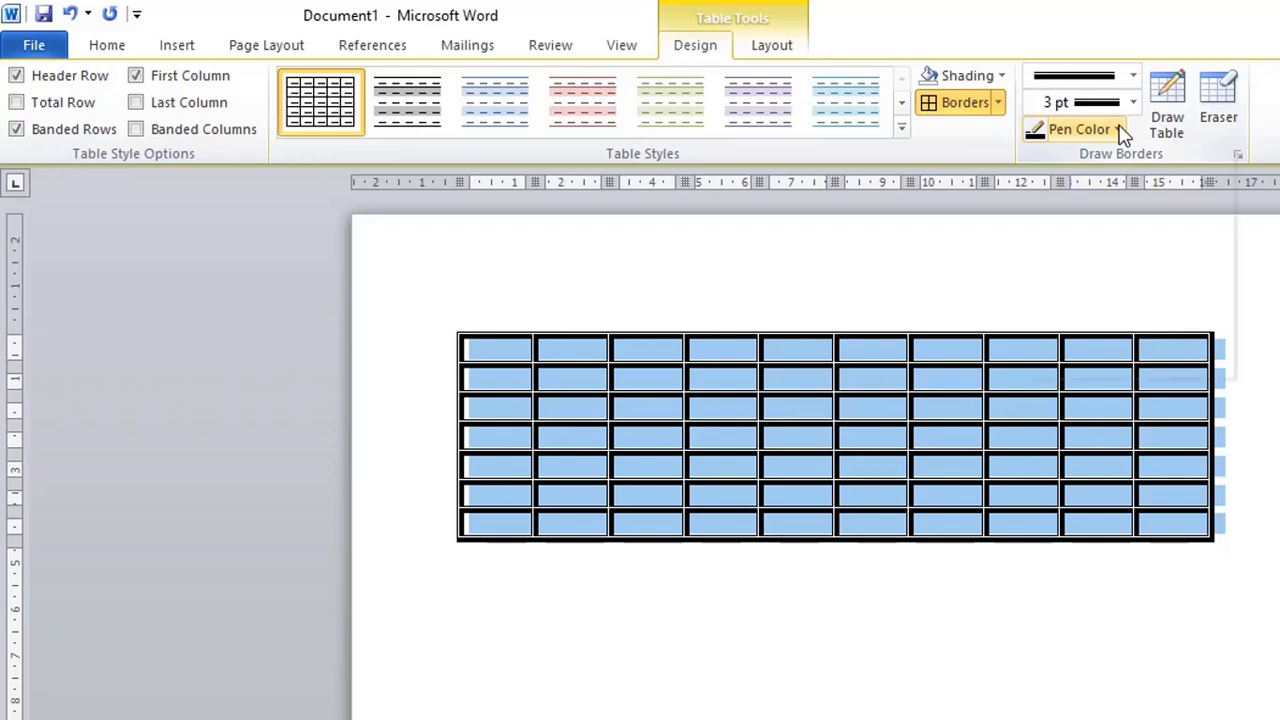
left_click(1120, 131)
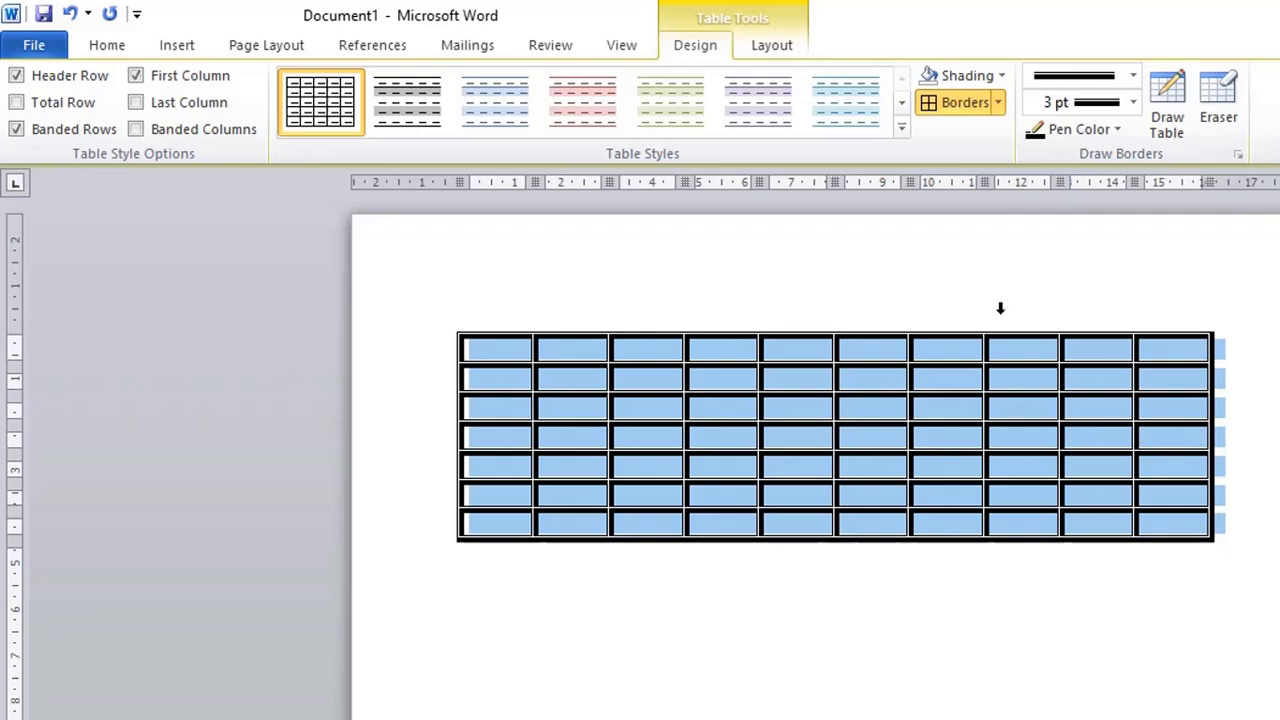
left_click(1134, 104)
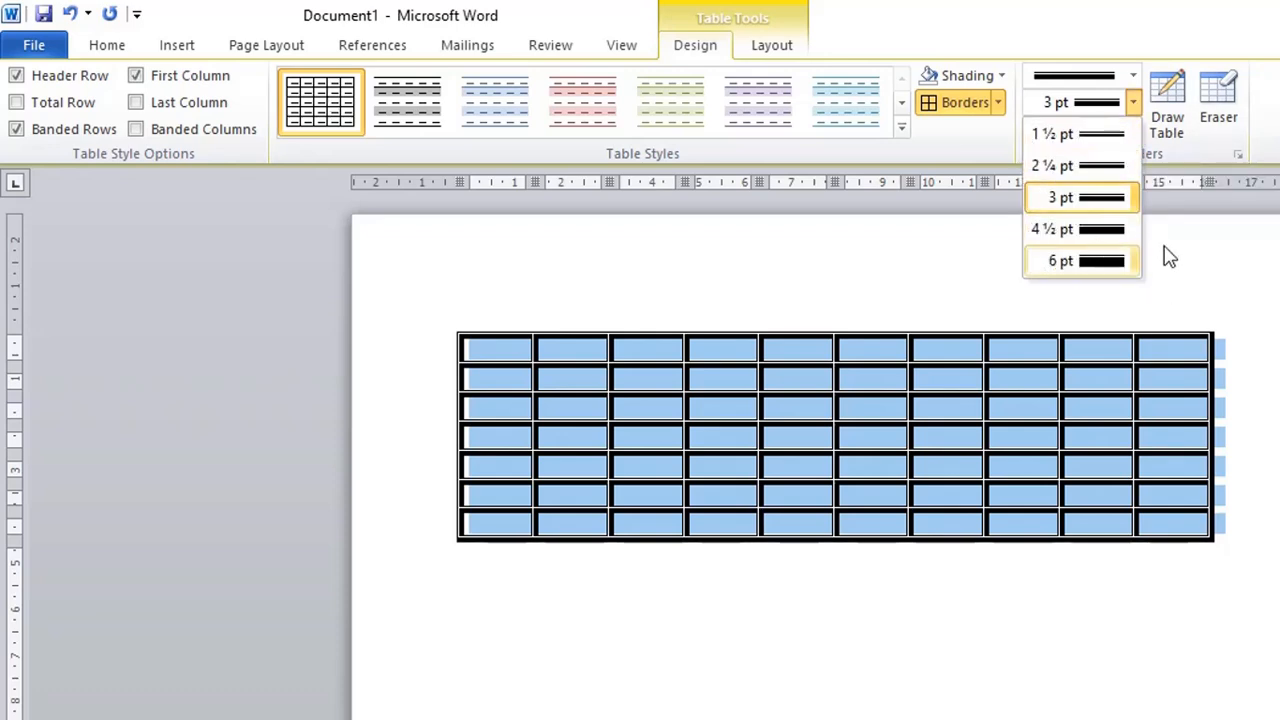
left_click(1136, 104)
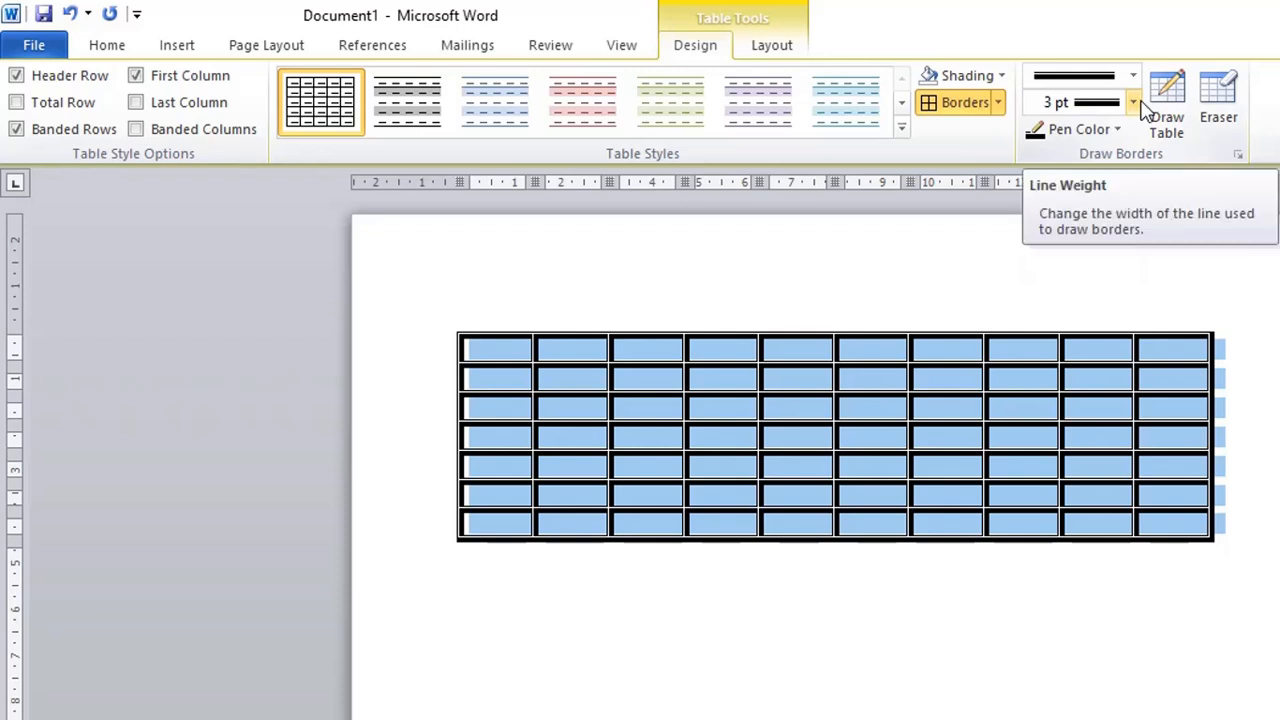
- Set the border line weight to 4 ½ pt and apply it to all borders of the table
left_click(1136, 104)
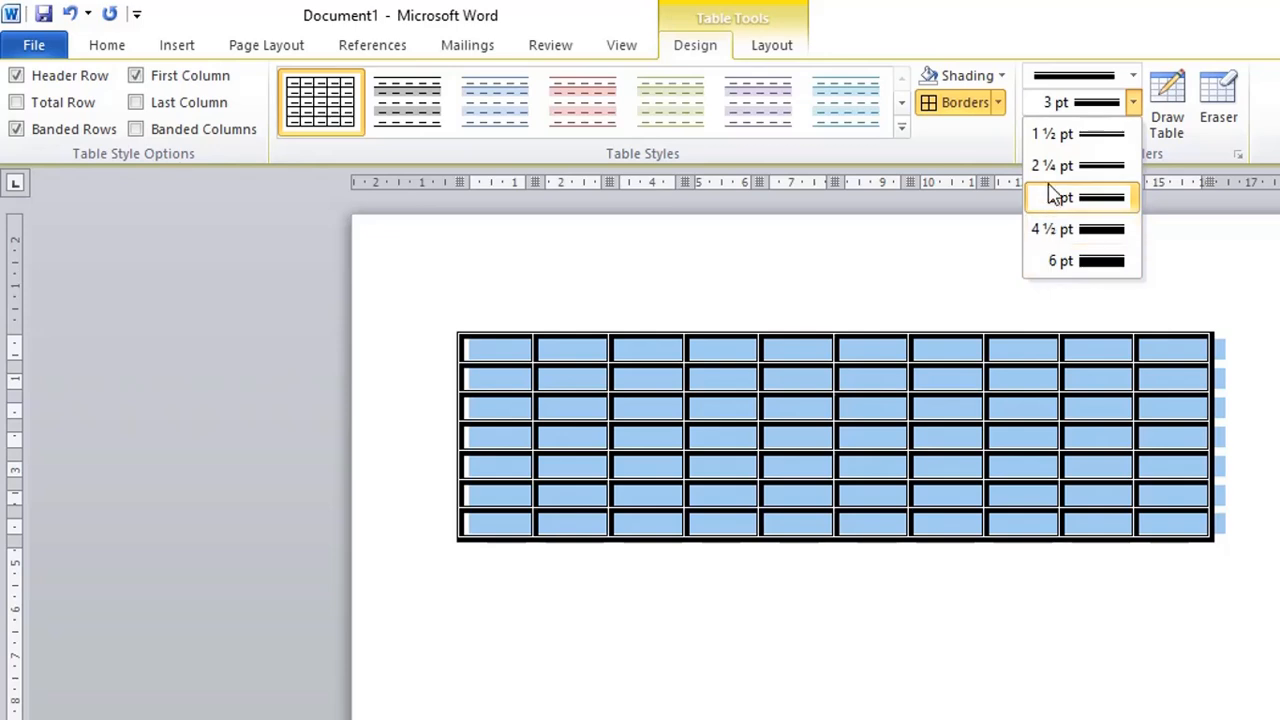
left_click(1100, 231)
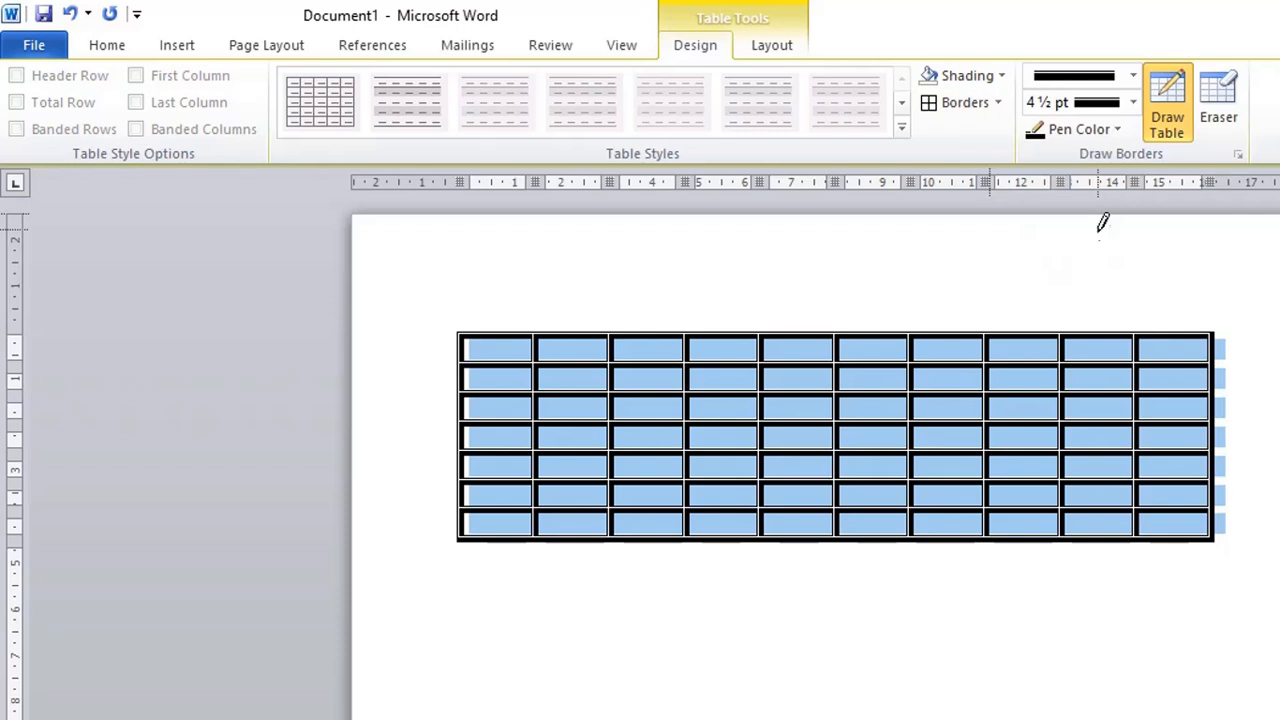
left_click(999, 104)
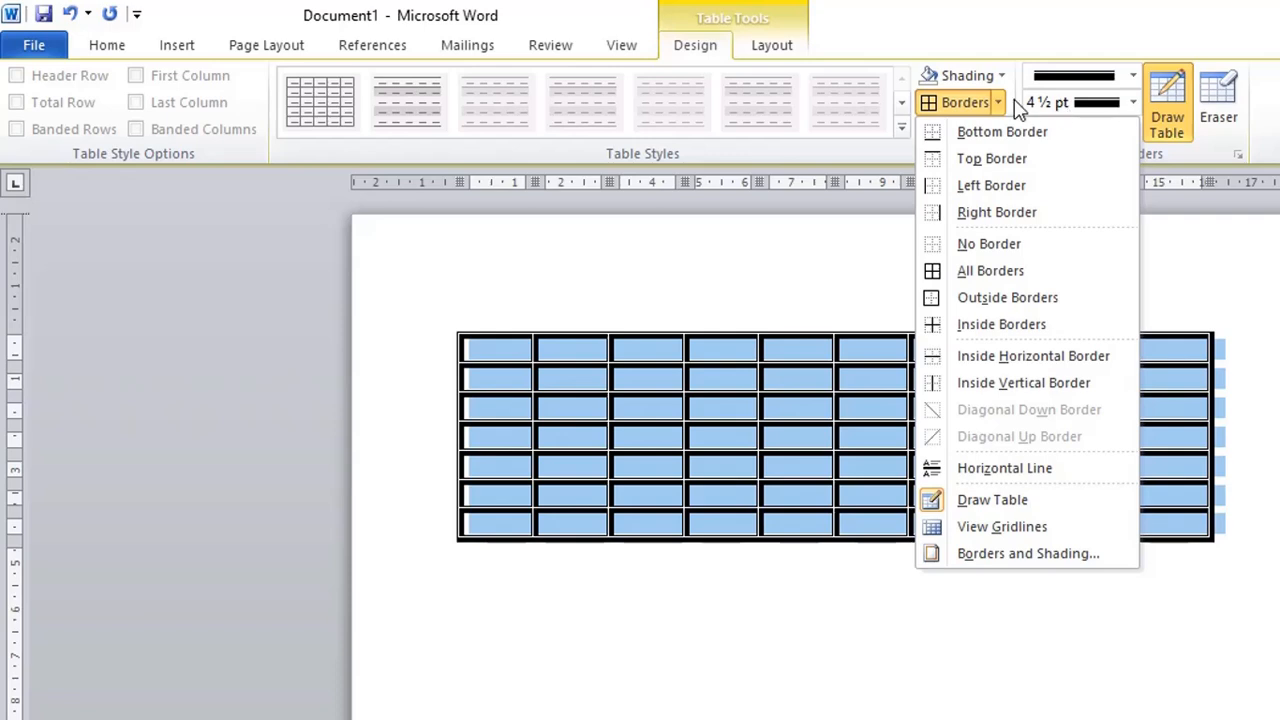
left_click(998, 281)
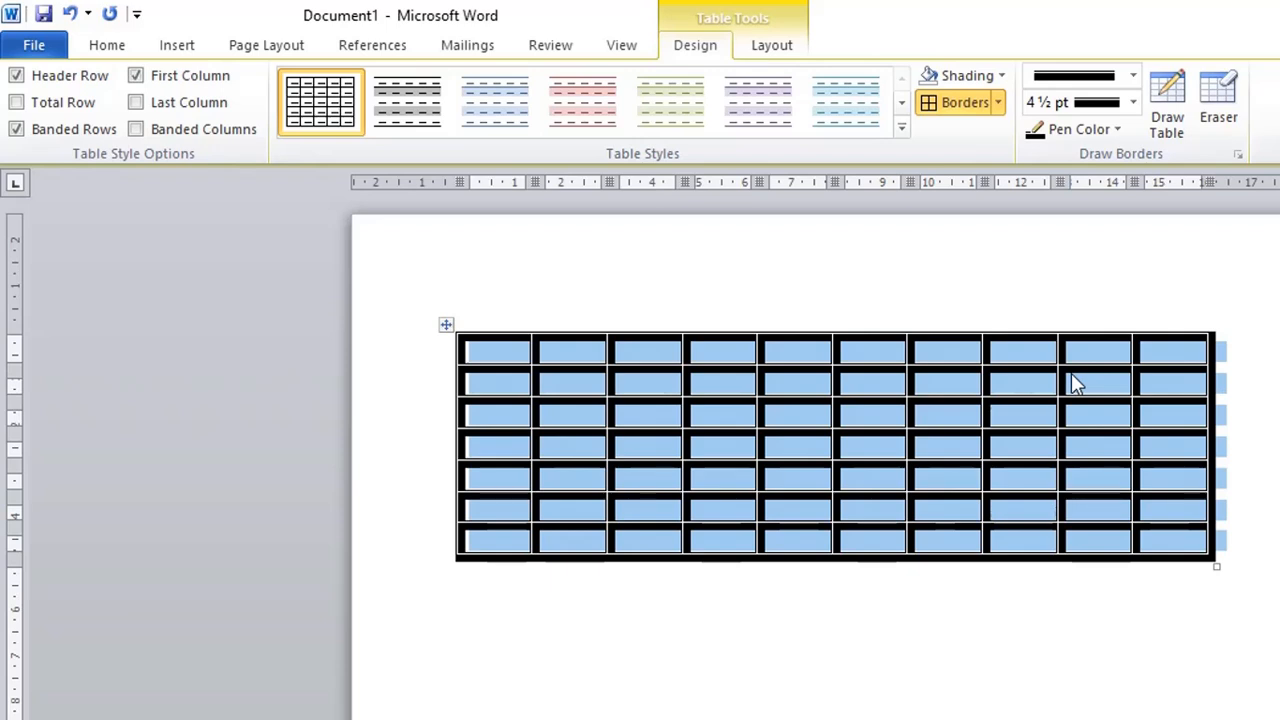
- Set the border line weight to 2 ¼ pt and apply it to all borders of the table
left_click(1133, 102)
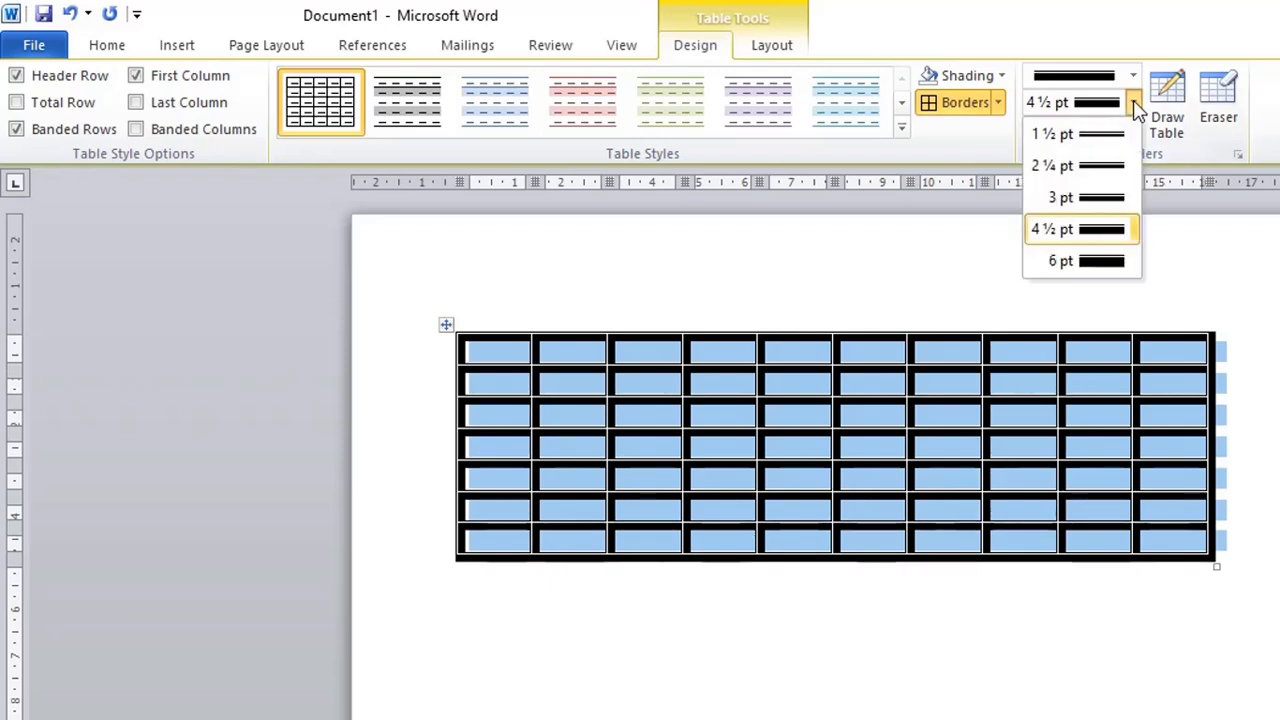
left_click(1108, 167)
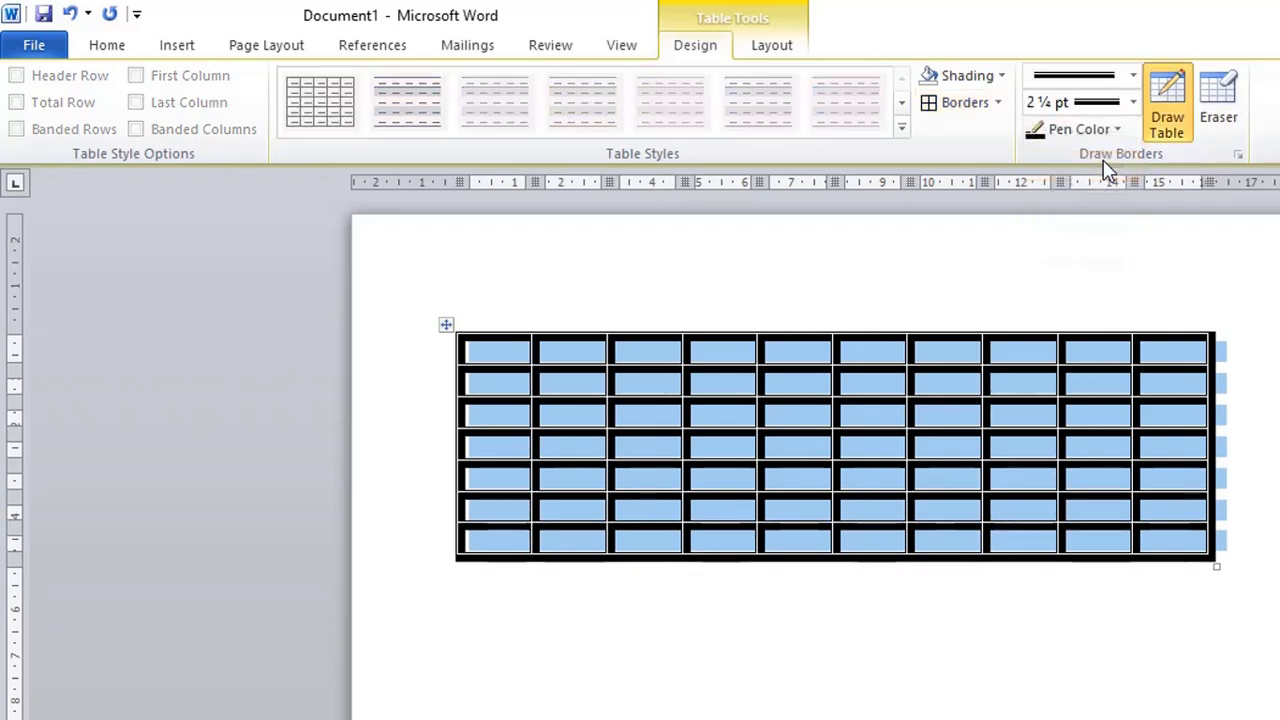
left_click(998, 105)
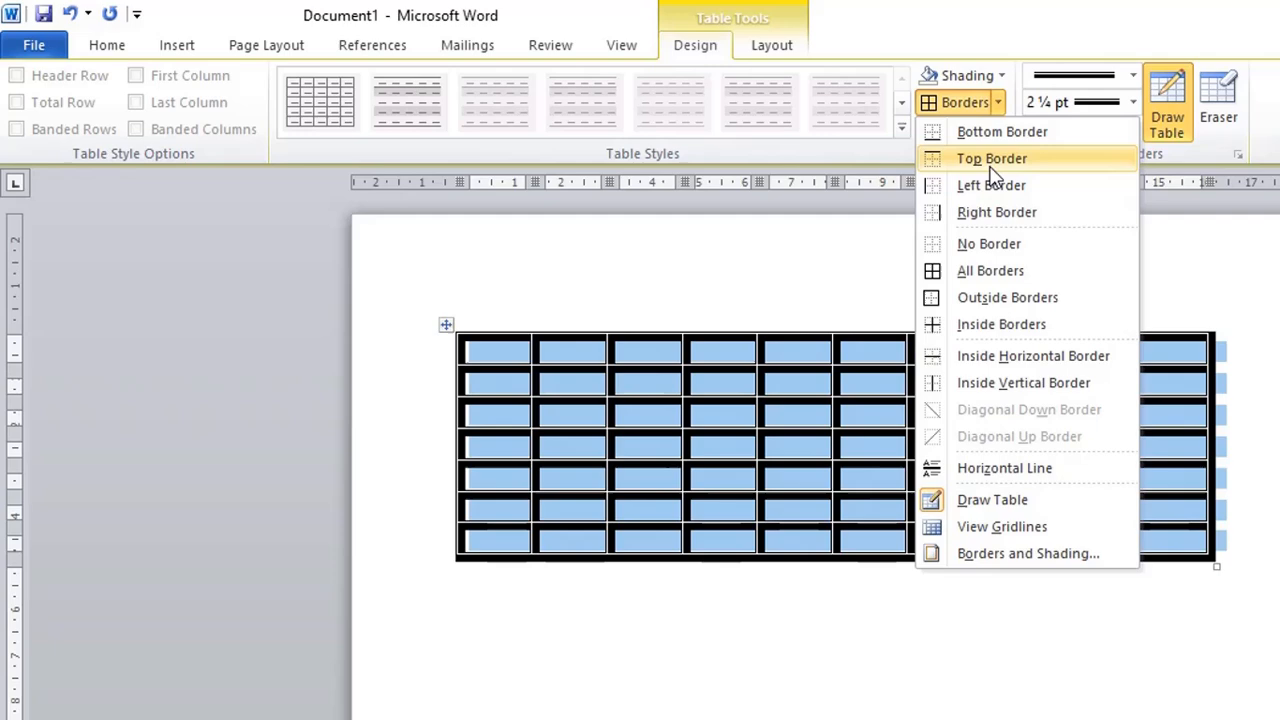
left_click(962, 277)
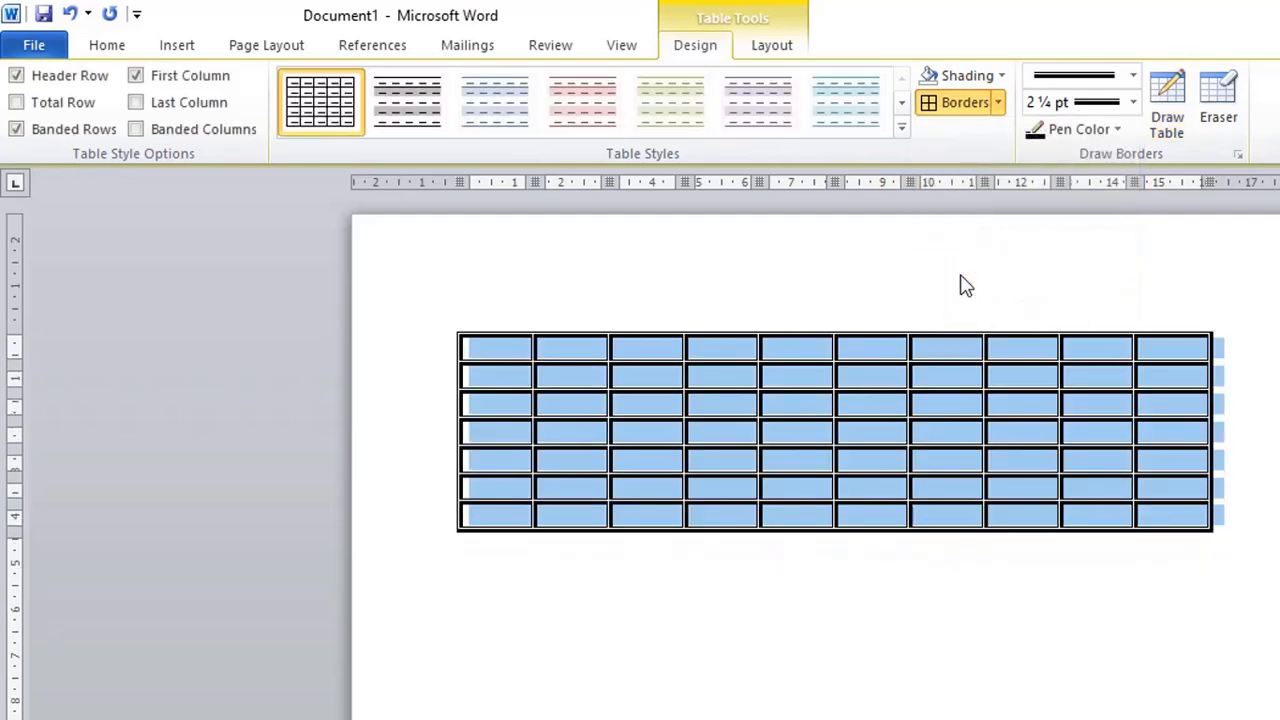
- Choose the 3 pt thin-thick-thin triple line style and apply it to all the table's borders
left_click(1133, 78)
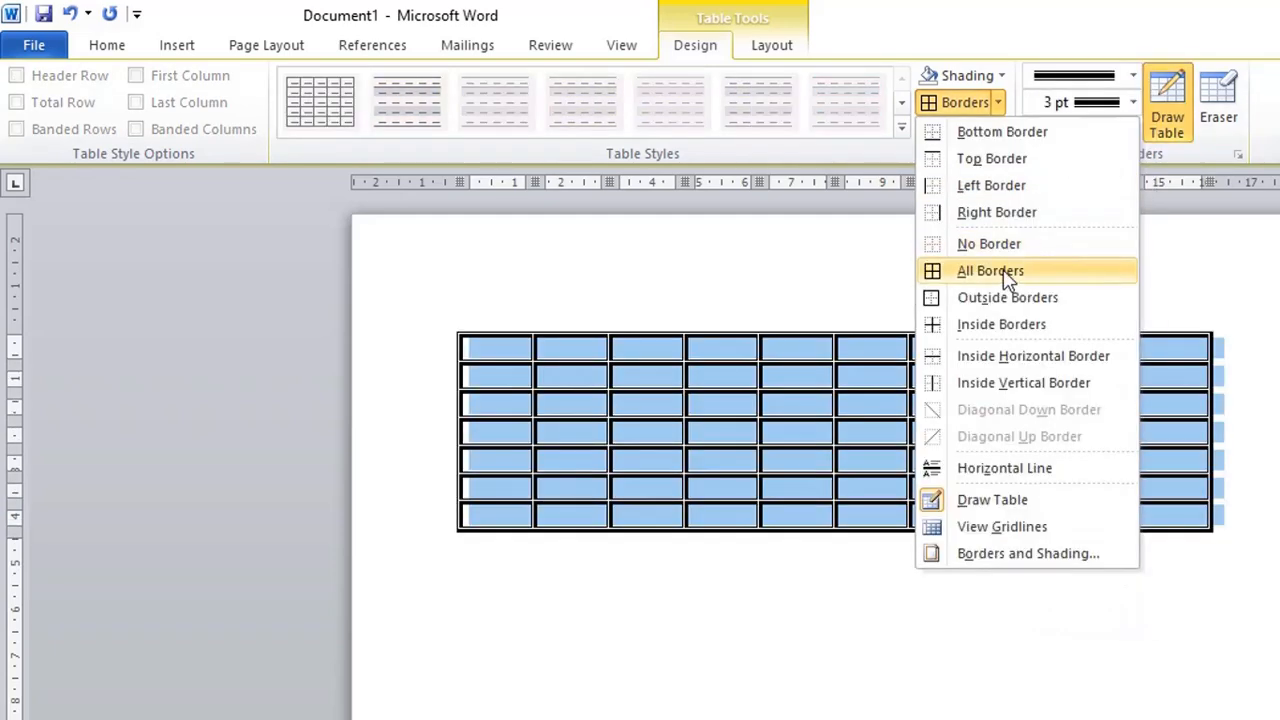
left_click(1007, 278)
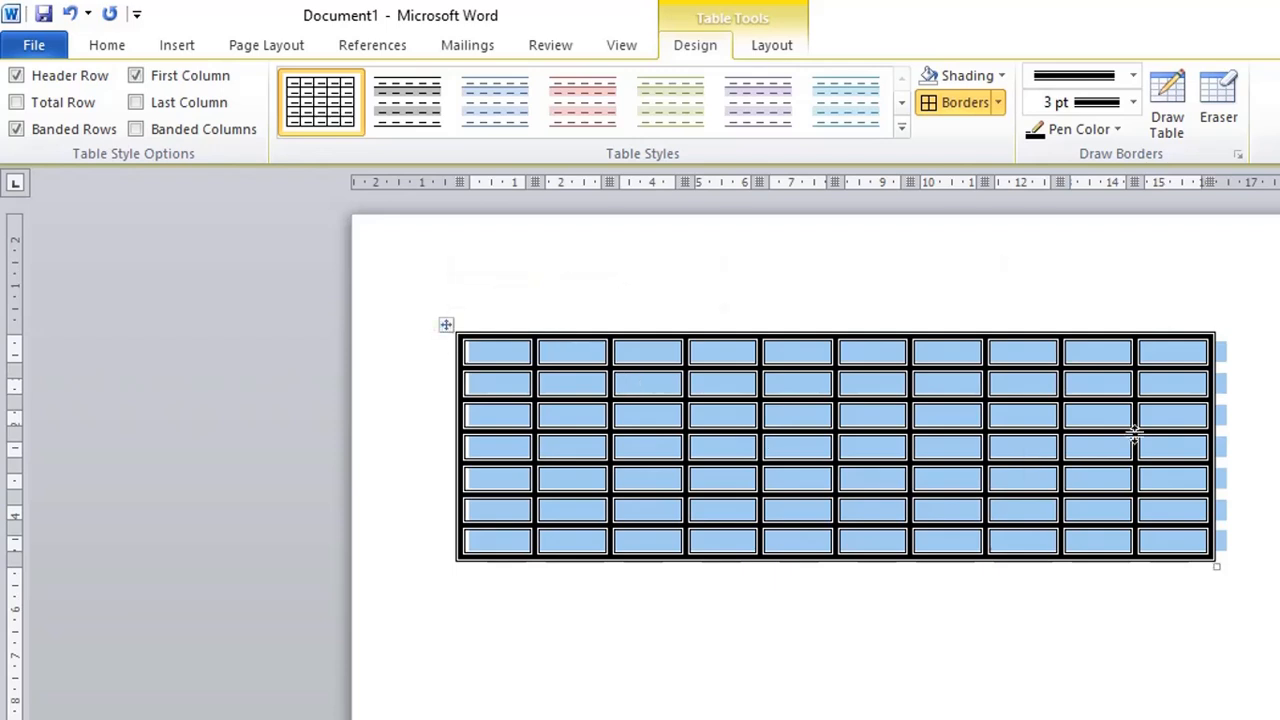
- Set the border pen color to the standard dark red and apply it to all borders of the table
left_click(1116, 130)
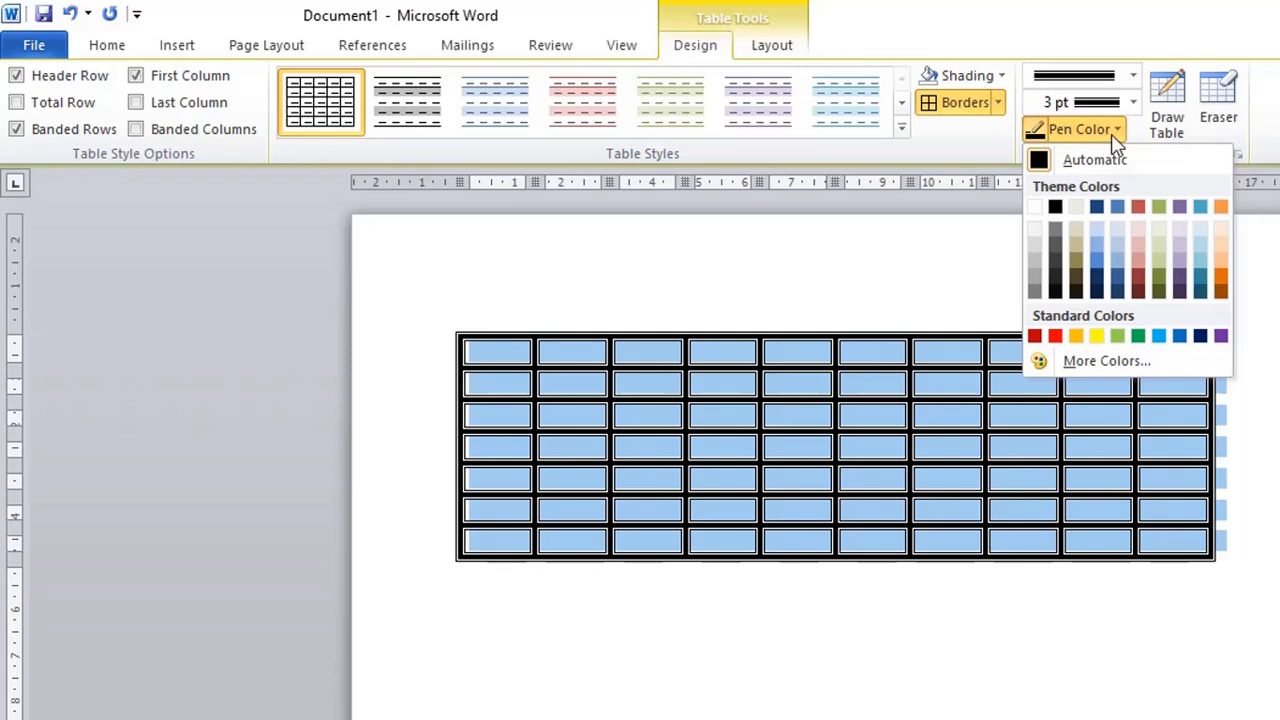
left_click(1036, 338)
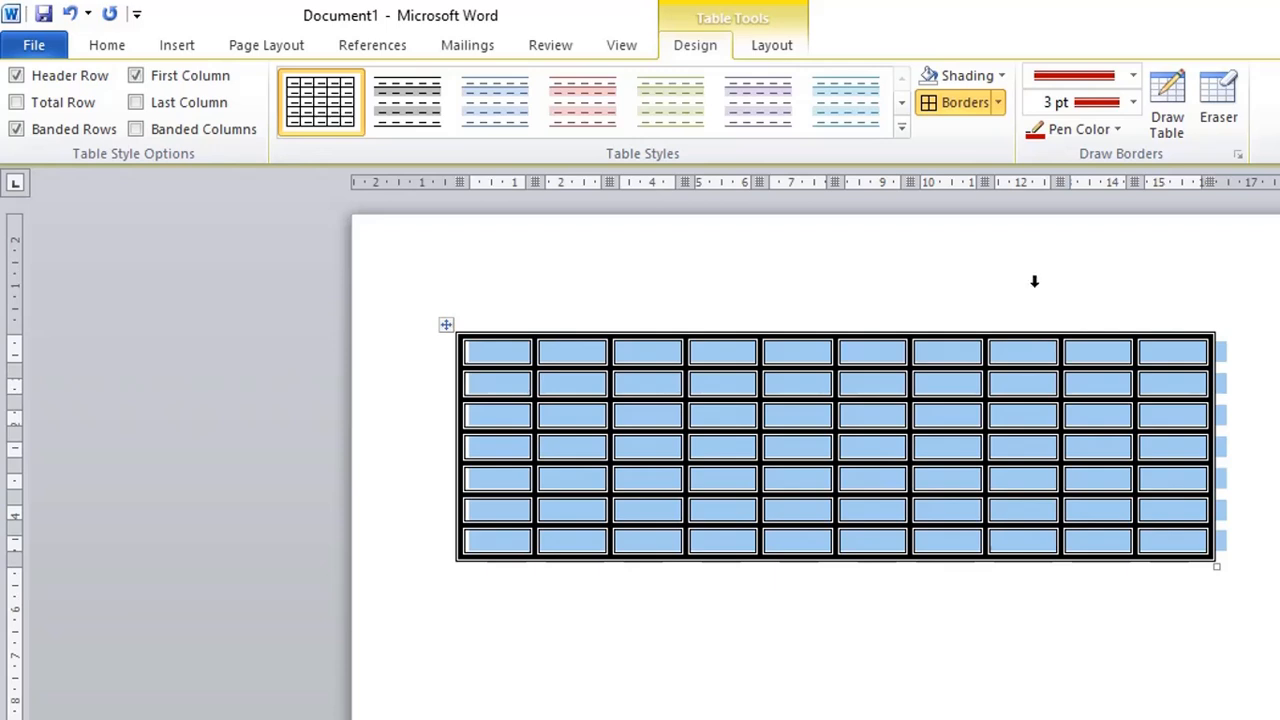
left_click(998, 104)
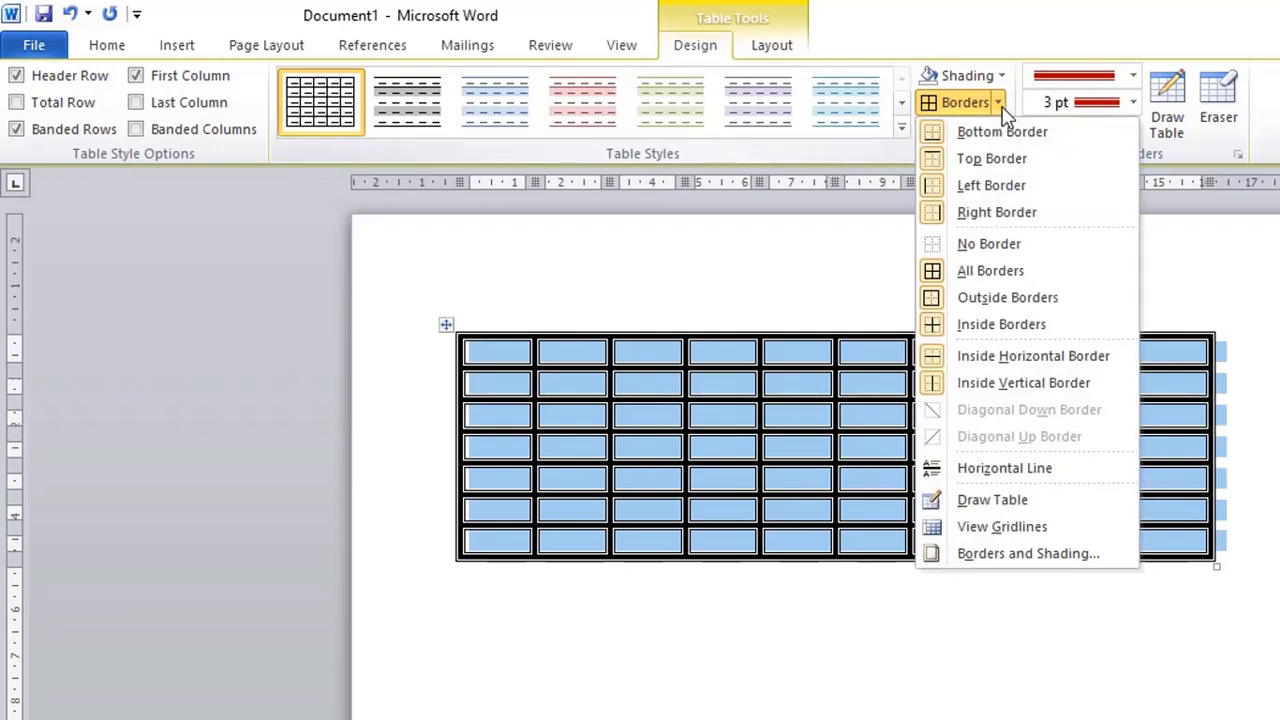
left_click(968, 270)
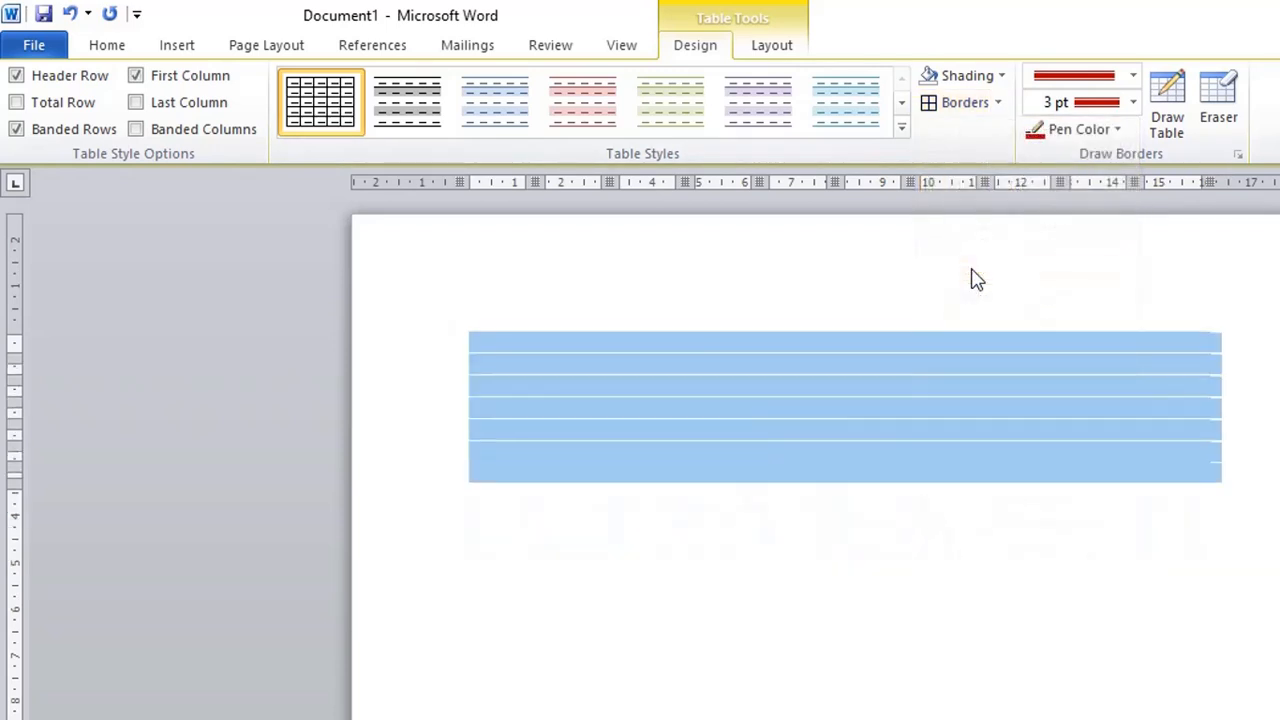
left_click(997, 104)
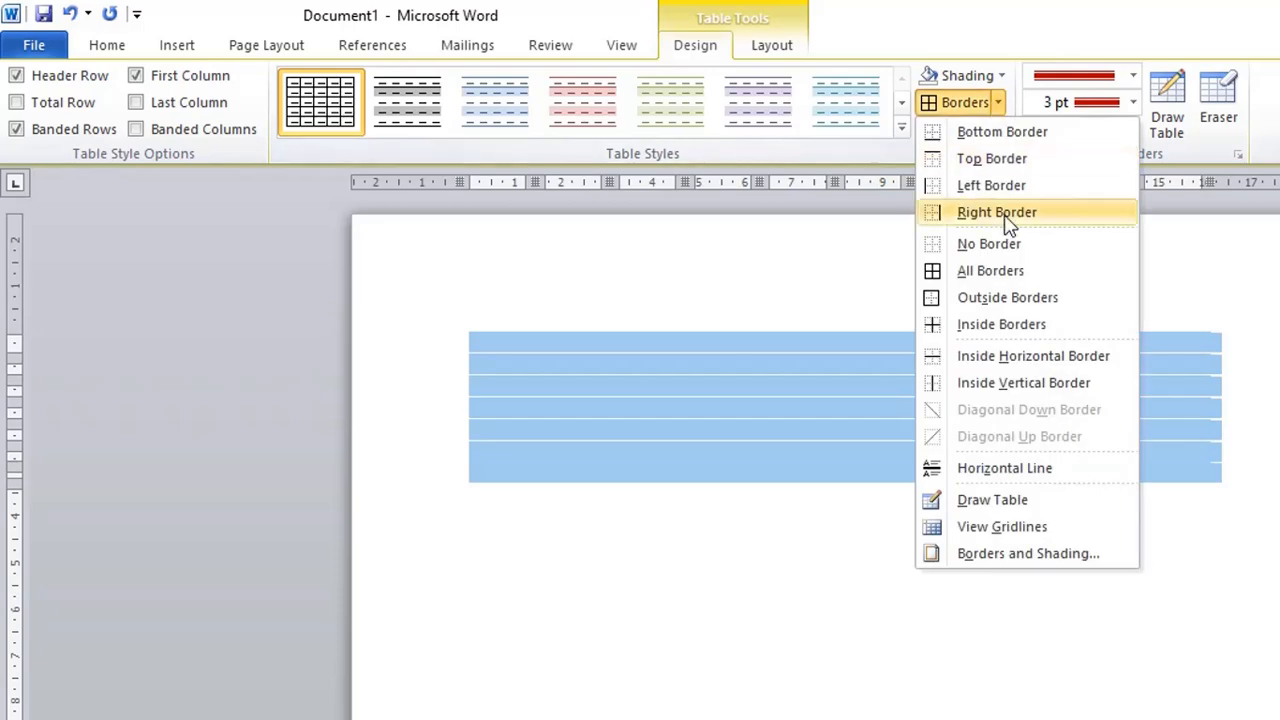
left_click(989, 279)
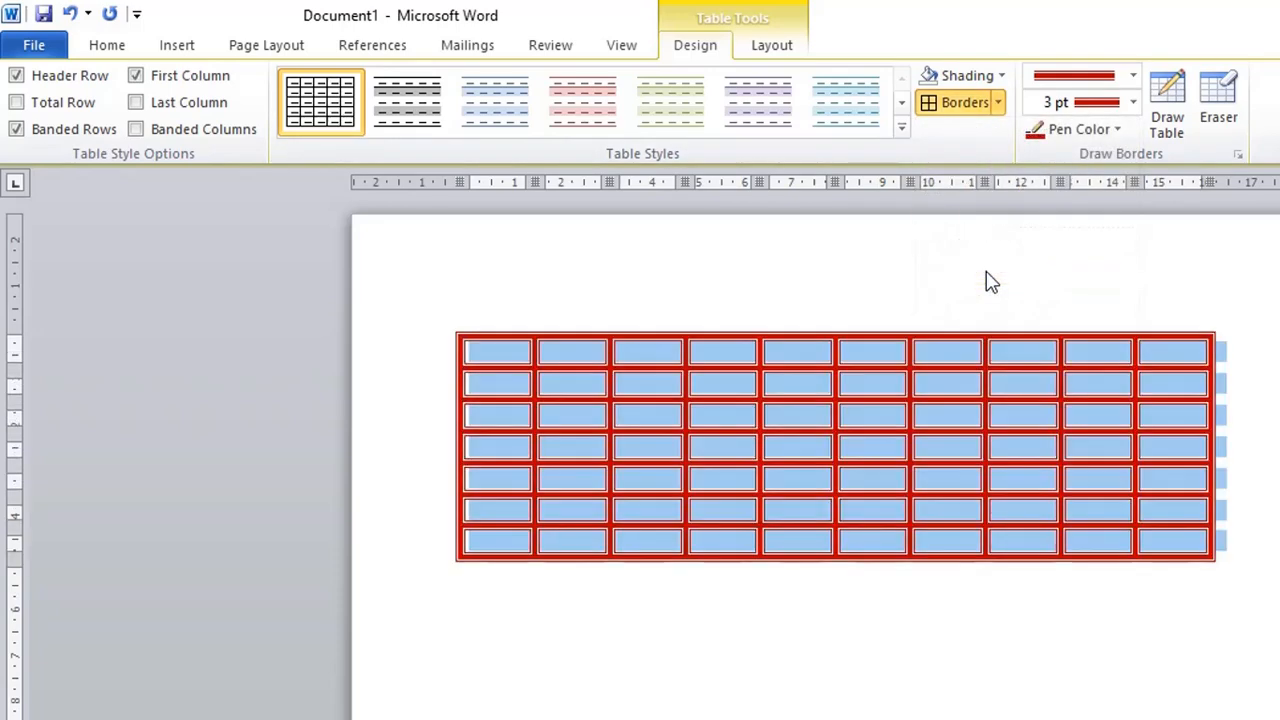
- Enter the title AVI TECH-LEARN in the first cell of the table's top row
left_click(808, 363)
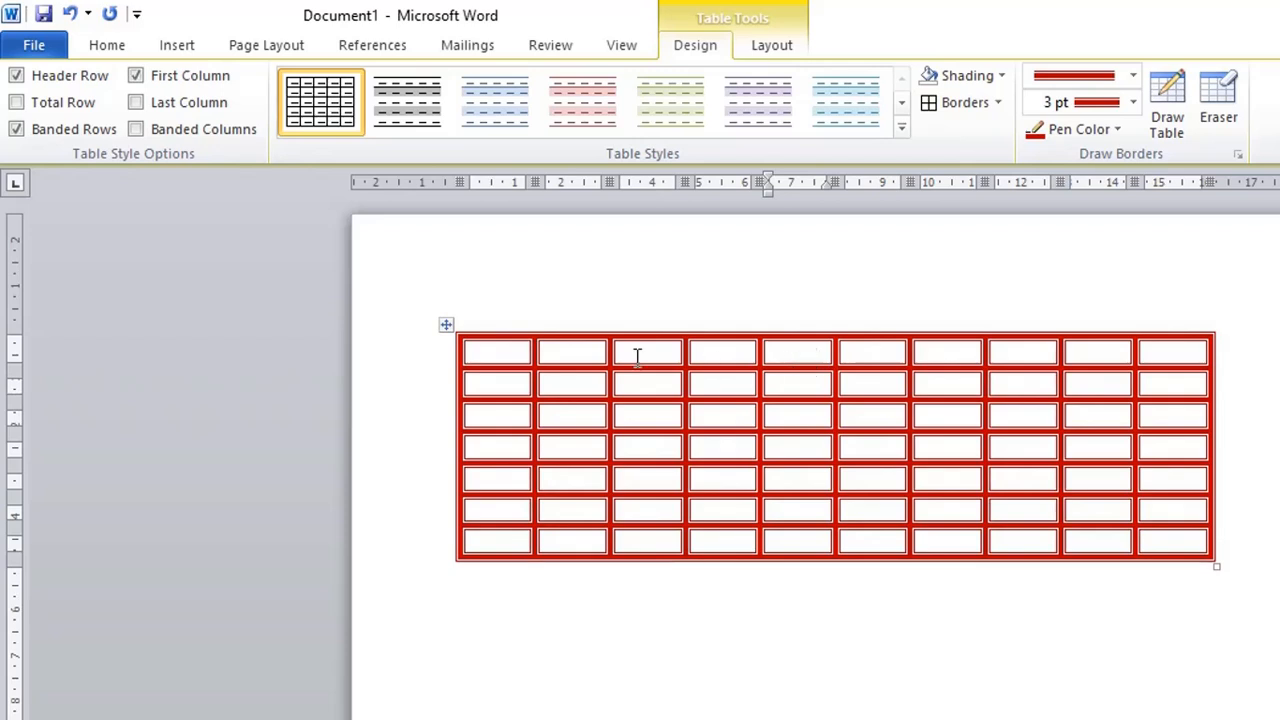
left_click(506, 351)
type("AVI TECH-LEARN")
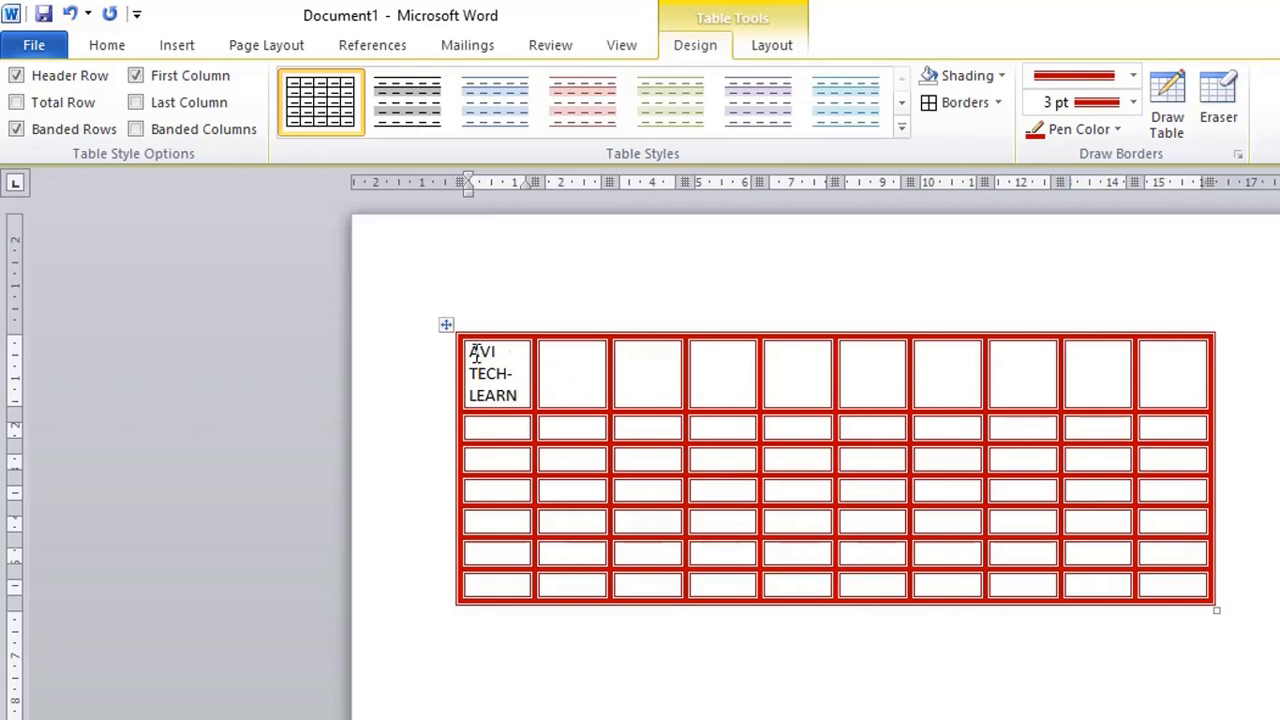
- Merge all ten cells of the table's top row into one and center the title in it horizontally and vertically
left_click_drag(476, 354, 1151, 357)
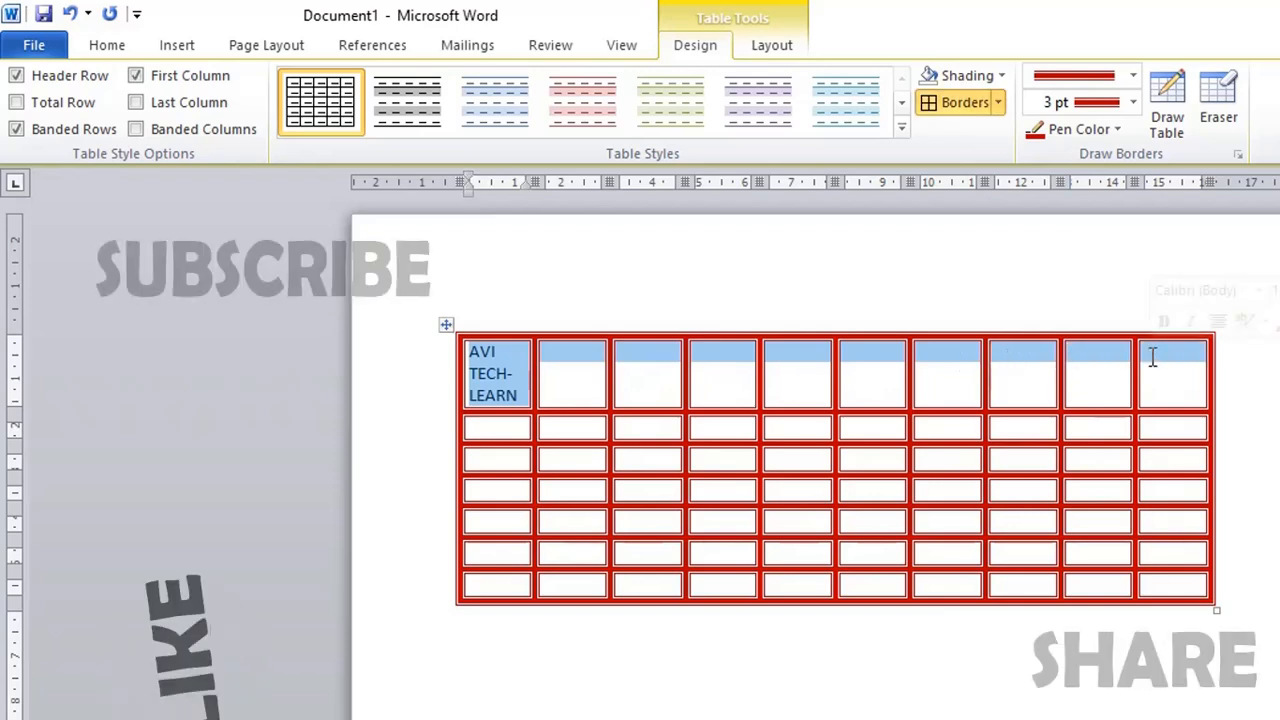
left_click(1035, 363)
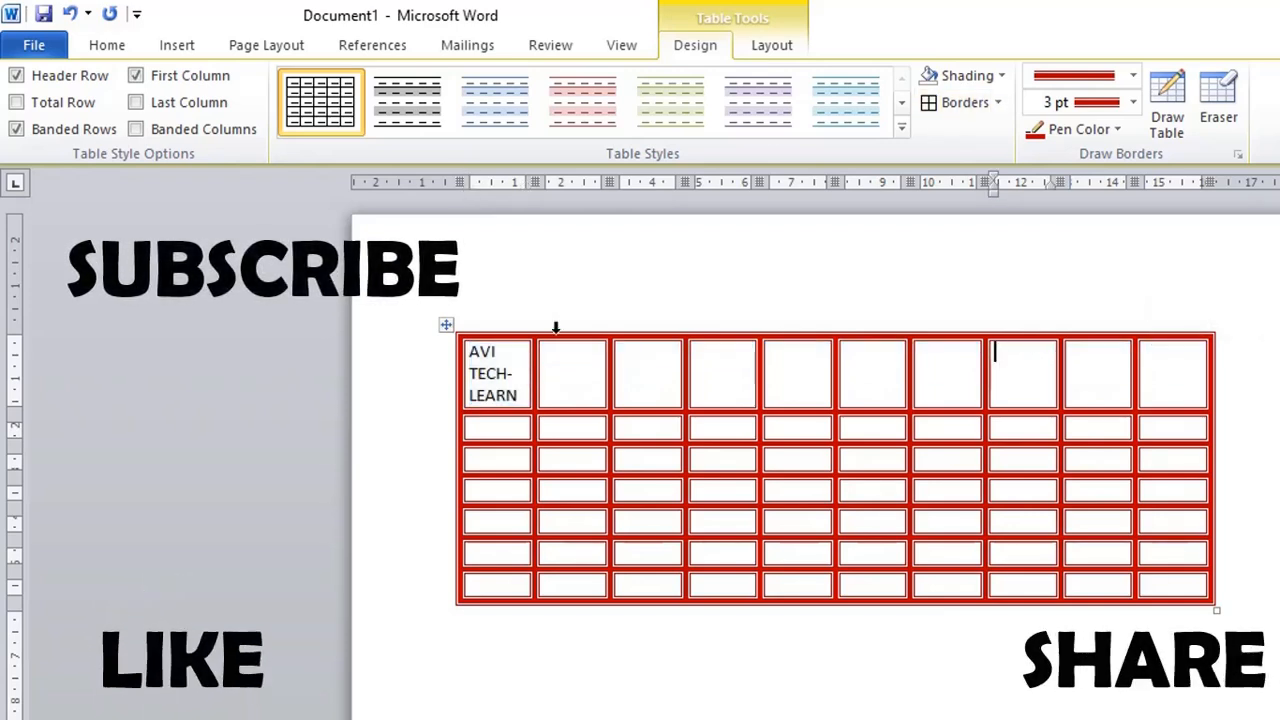
left_click(474, 352)
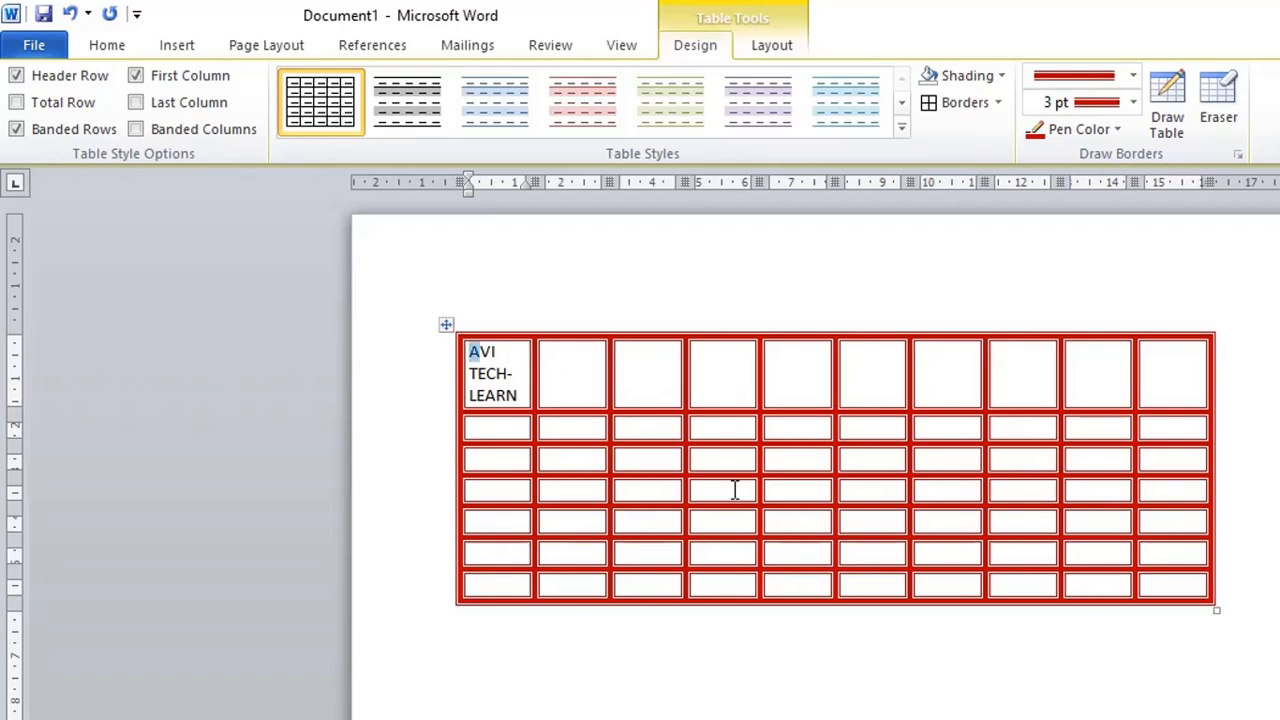
key("shift+Right")
key("shift+Right")
key("shift+Right")
key("shift+Right")
key("shift+Right")
key("shift+Right")
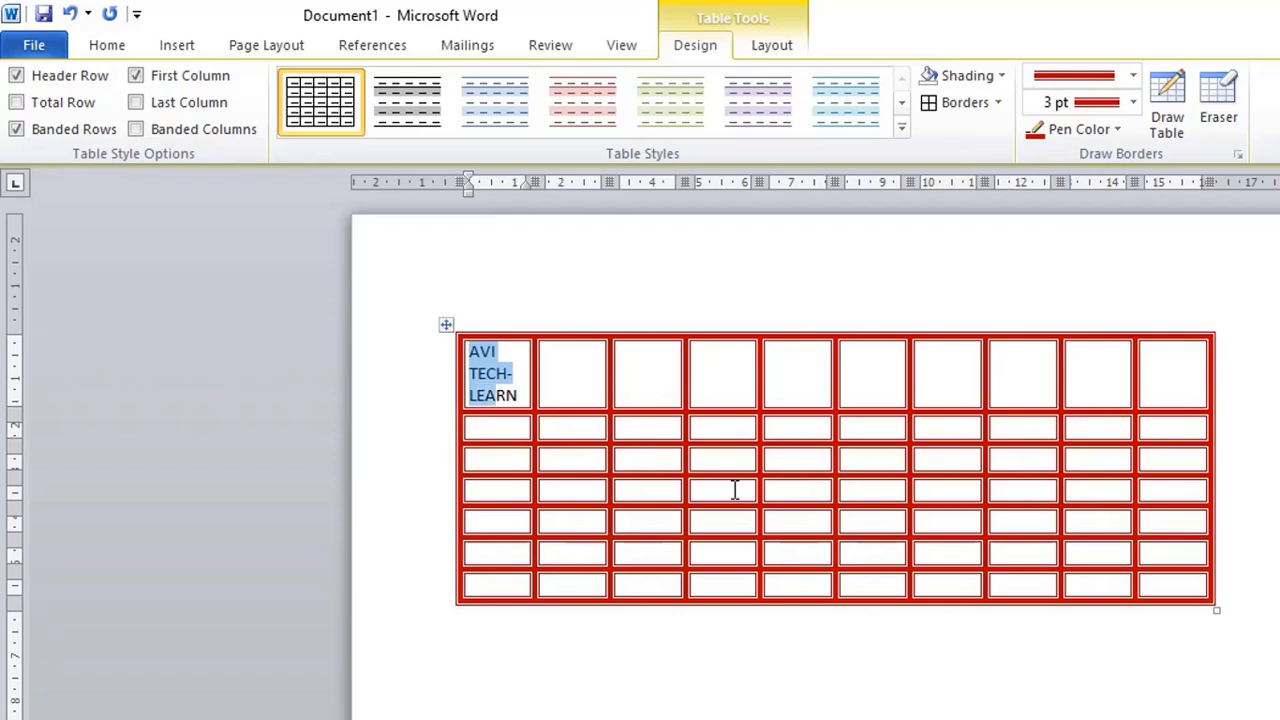
key("shift+Right")
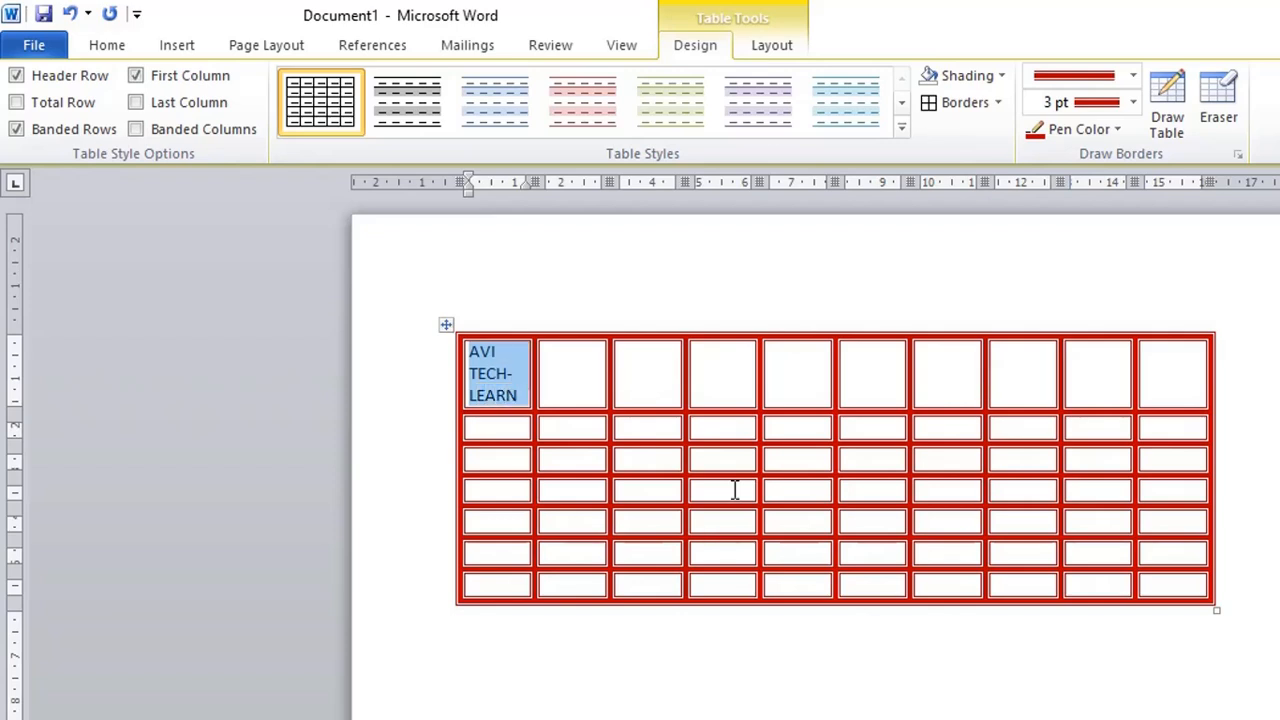
key("shift+Right")
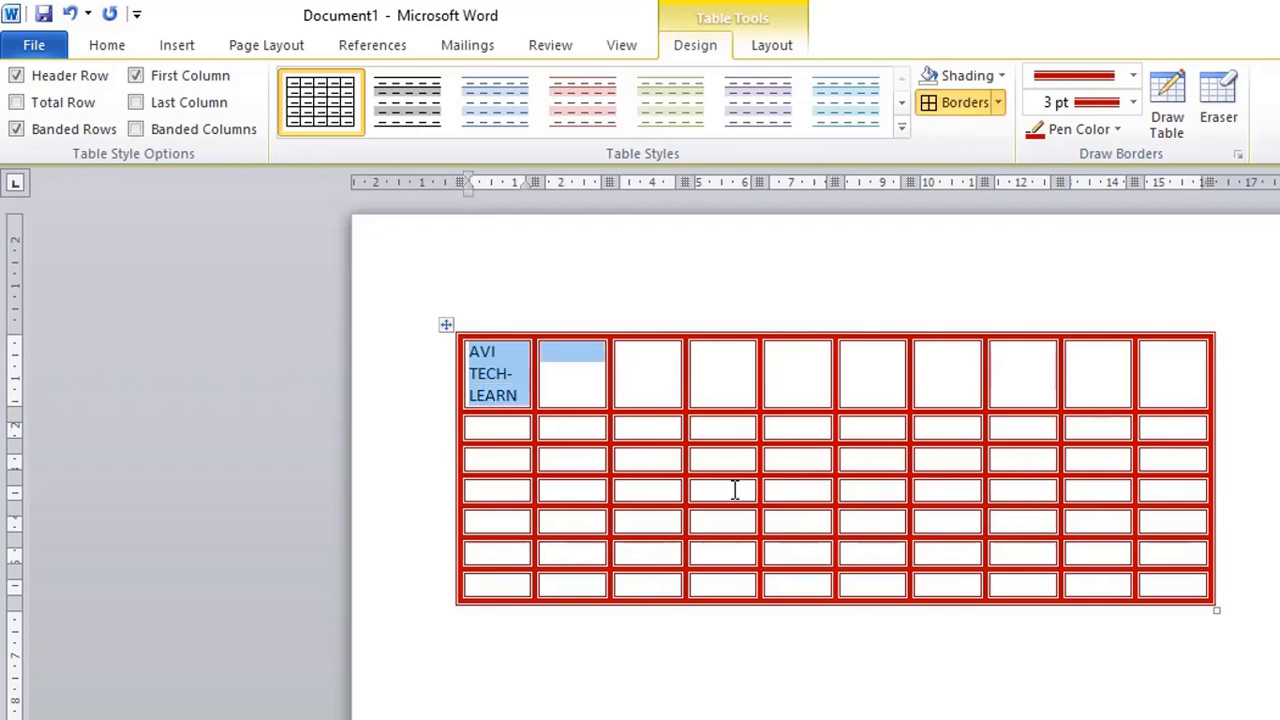
key("shift+Right")
key("shift+Right")
key("shift+Right")
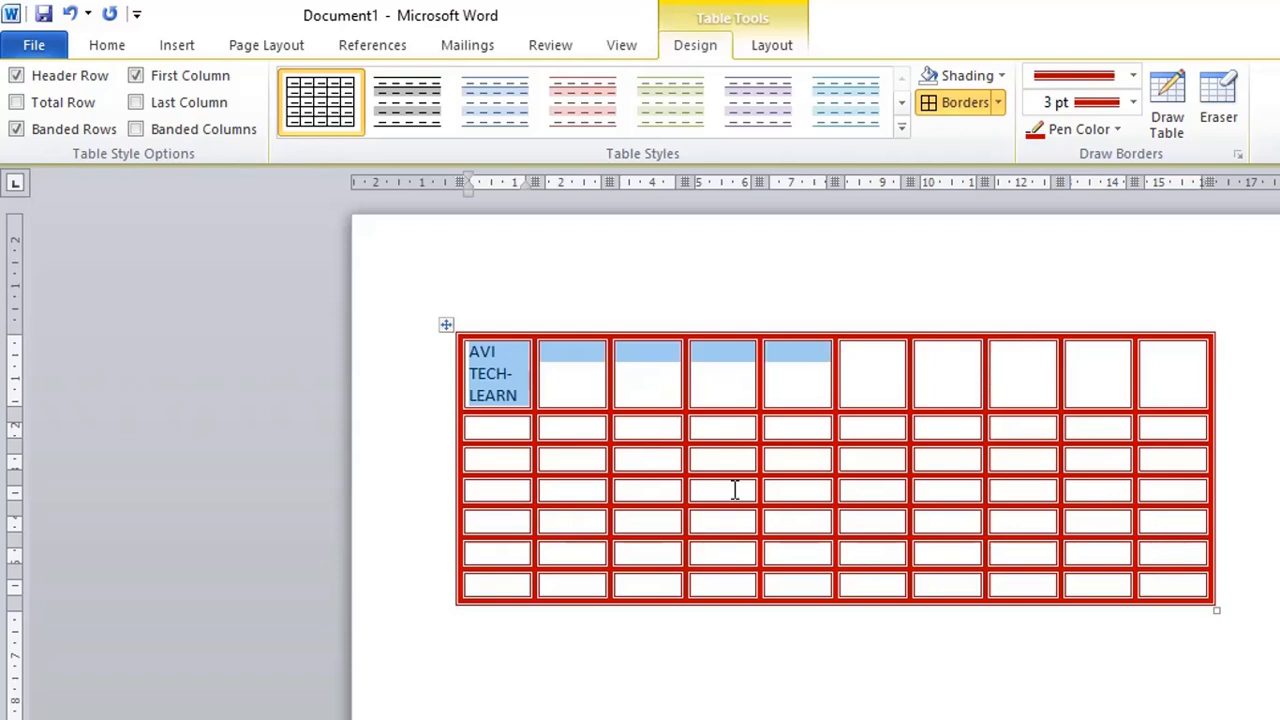
key("shift+Right")
key("shift+Right")
key("shift+Right")
key("shift+Right")
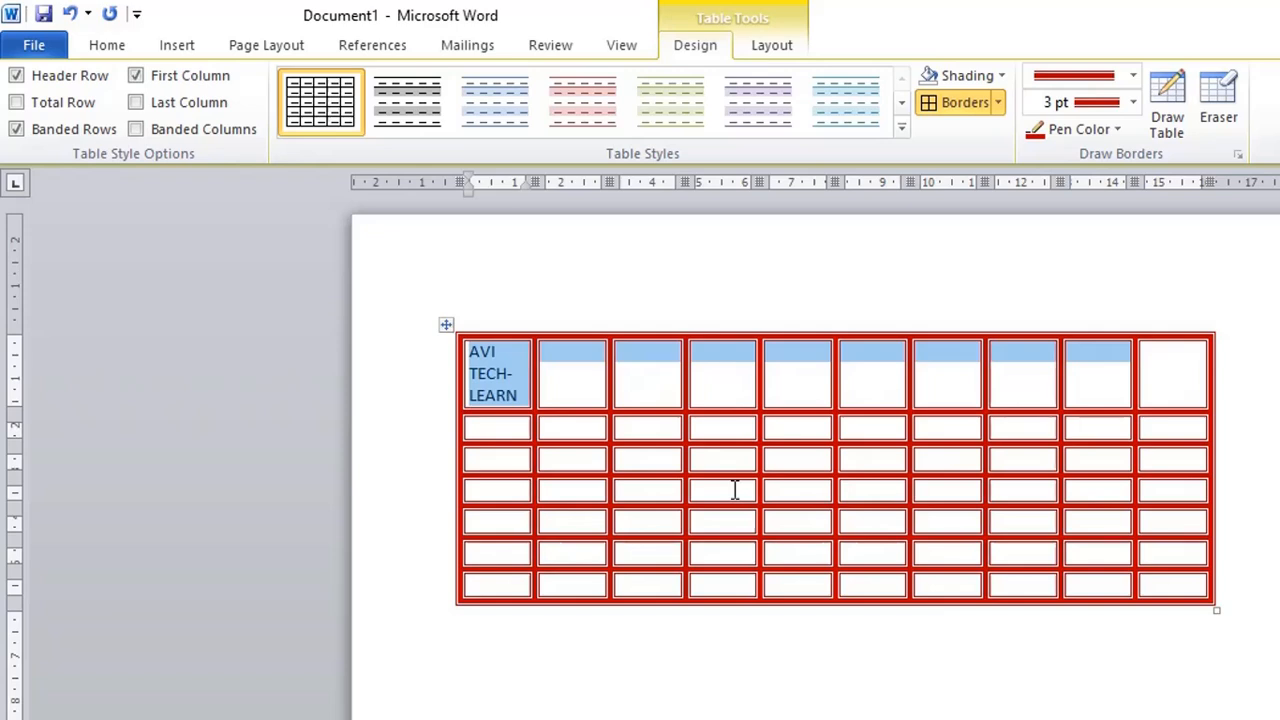
key("shift+Right")
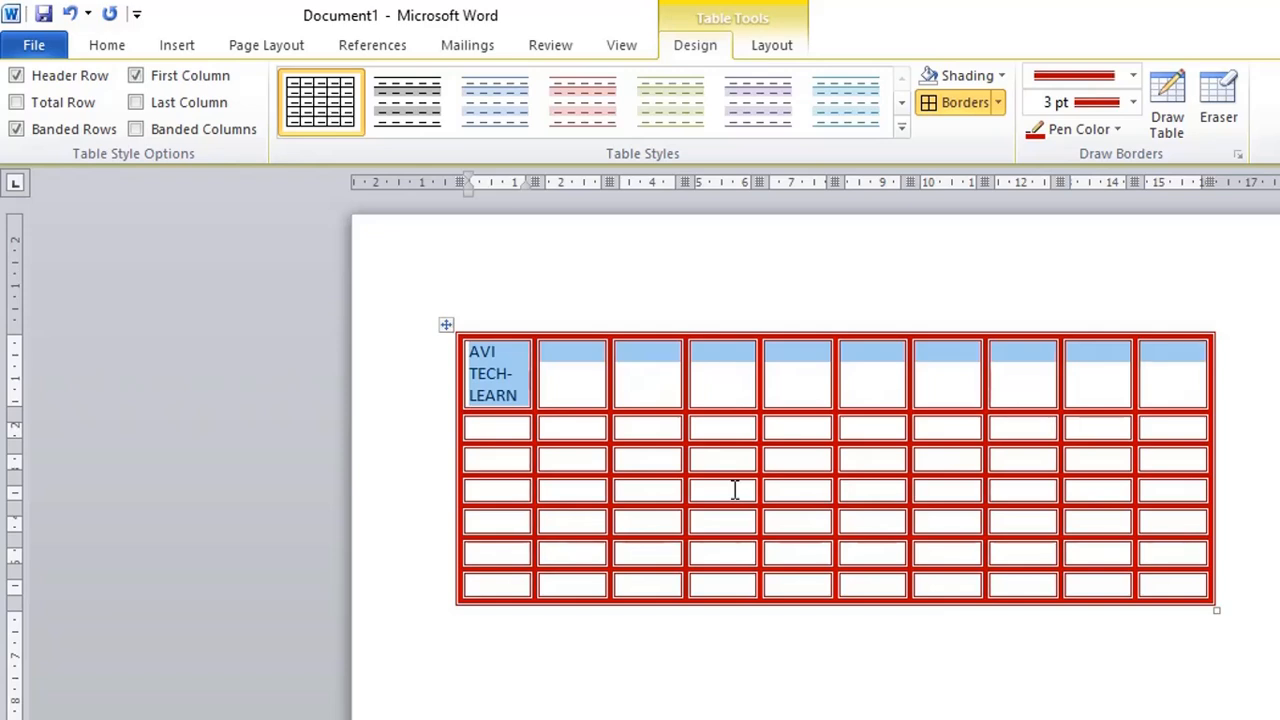
left_click(768, 48)
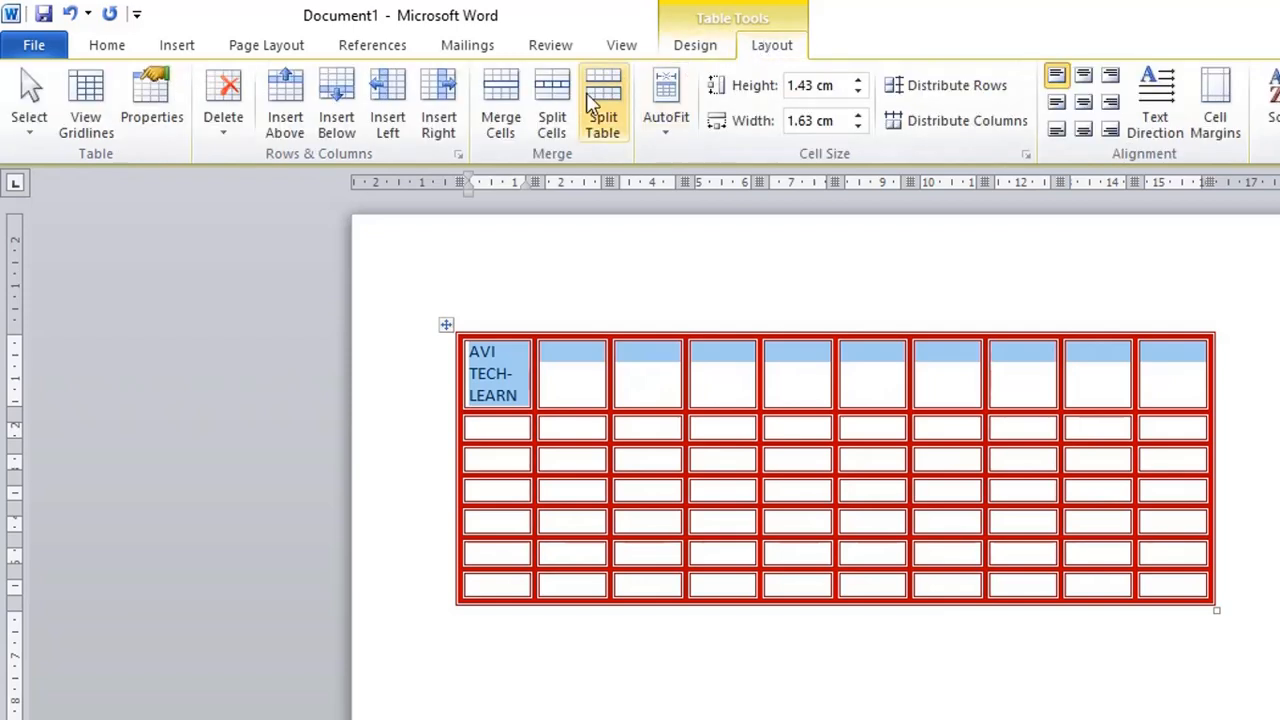
left_click(505, 97)
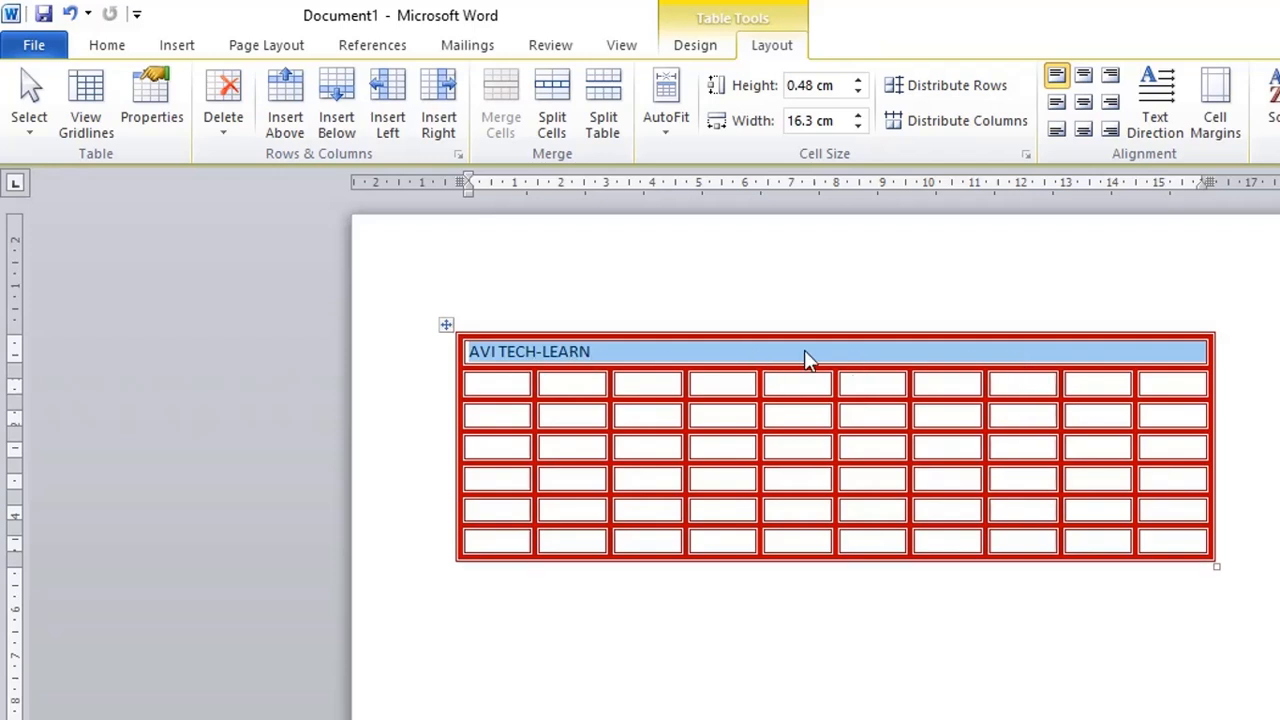
left_click(1085, 104)
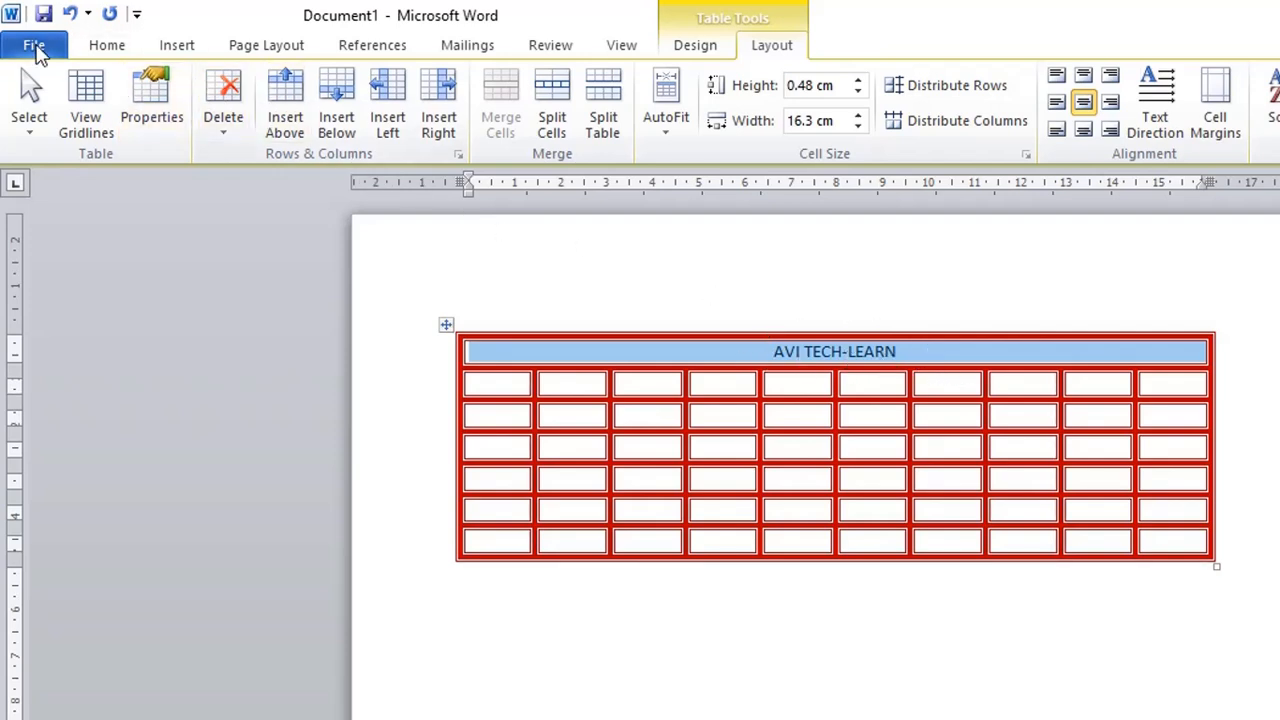
- Set the font size of the AVI TECH-LEARN title to 36
left_click(102, 50)
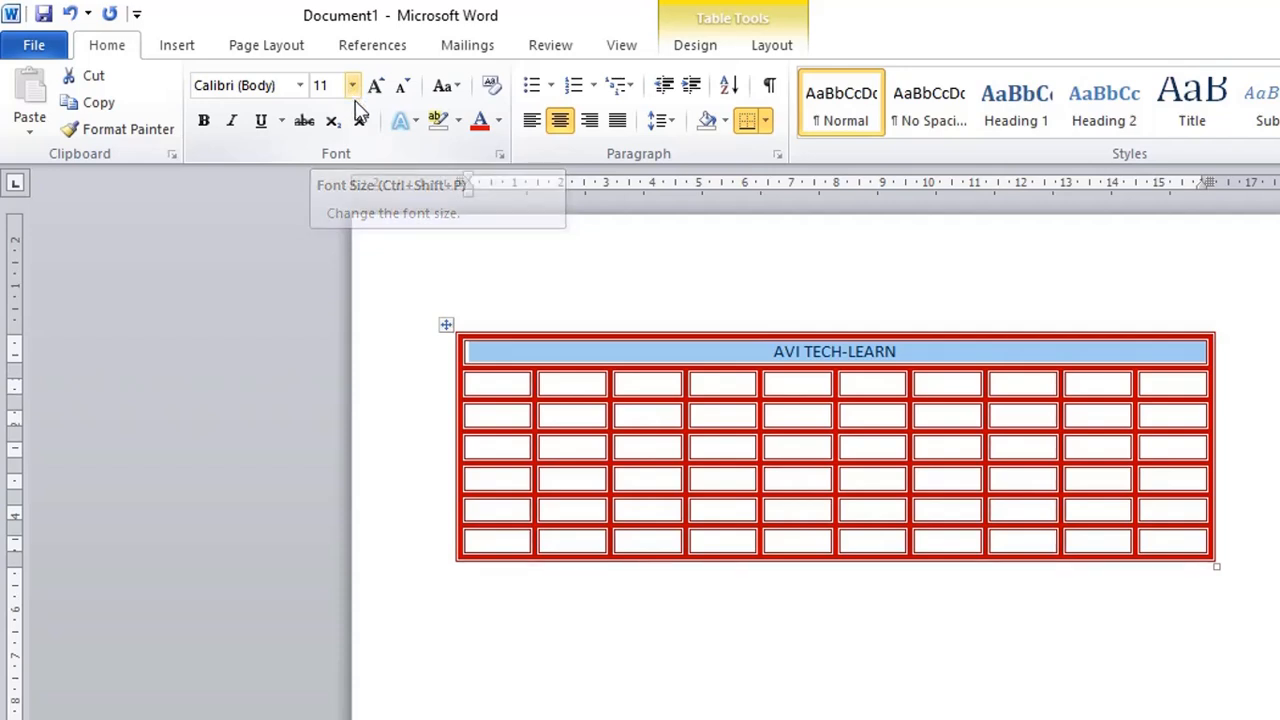
left_click(353, 87)
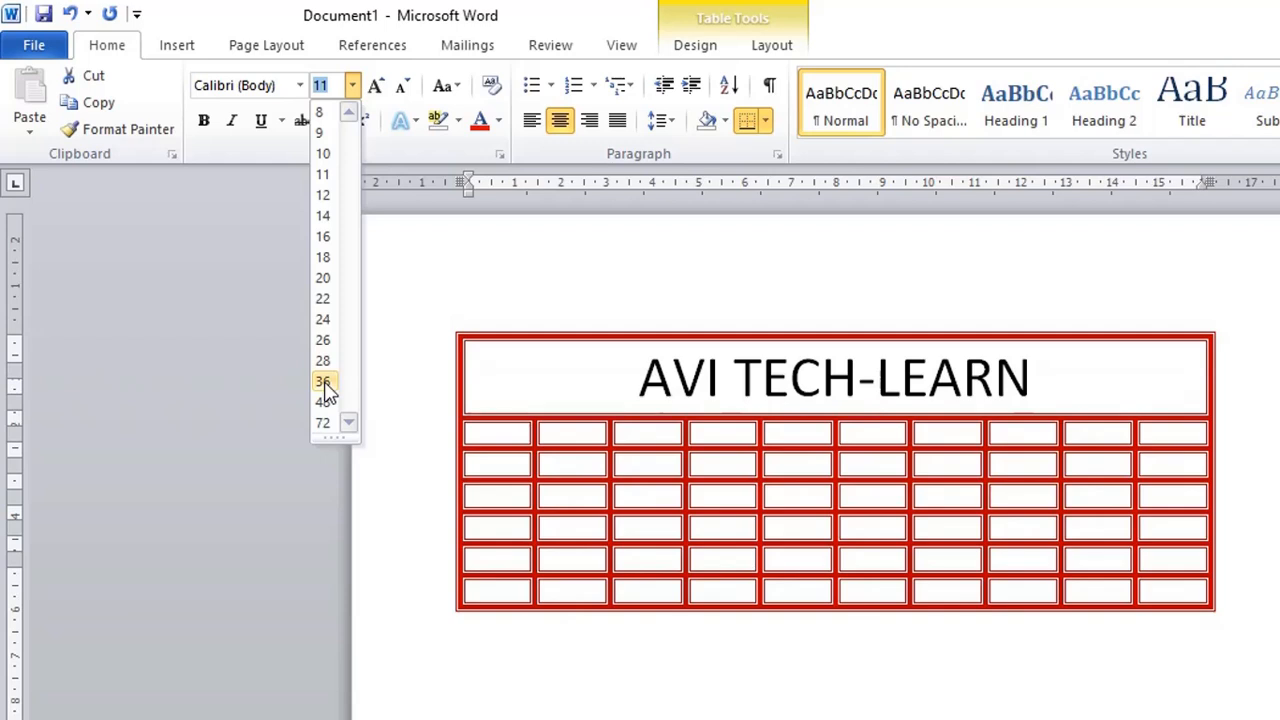
left_click(324, 383)
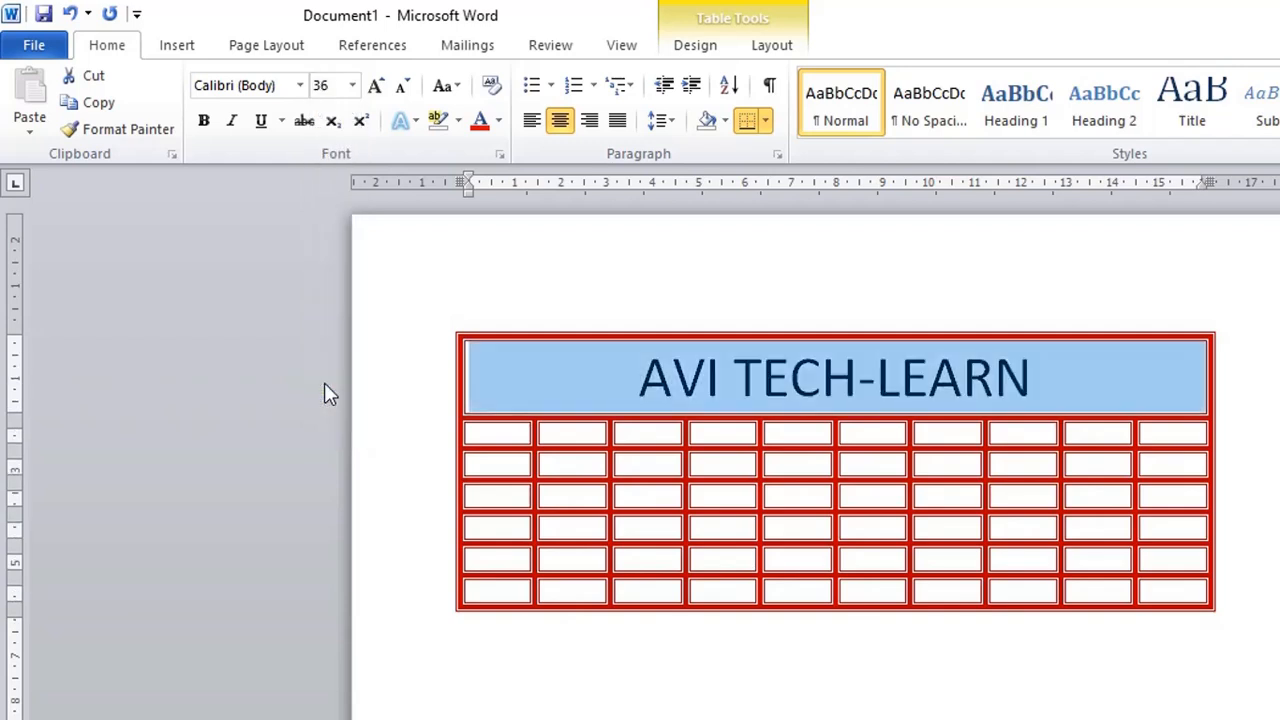
- Try growing the title font to 72 and shrinking it to 28, ending back at 36
left_click(374, 91)
left_click(374, 91)
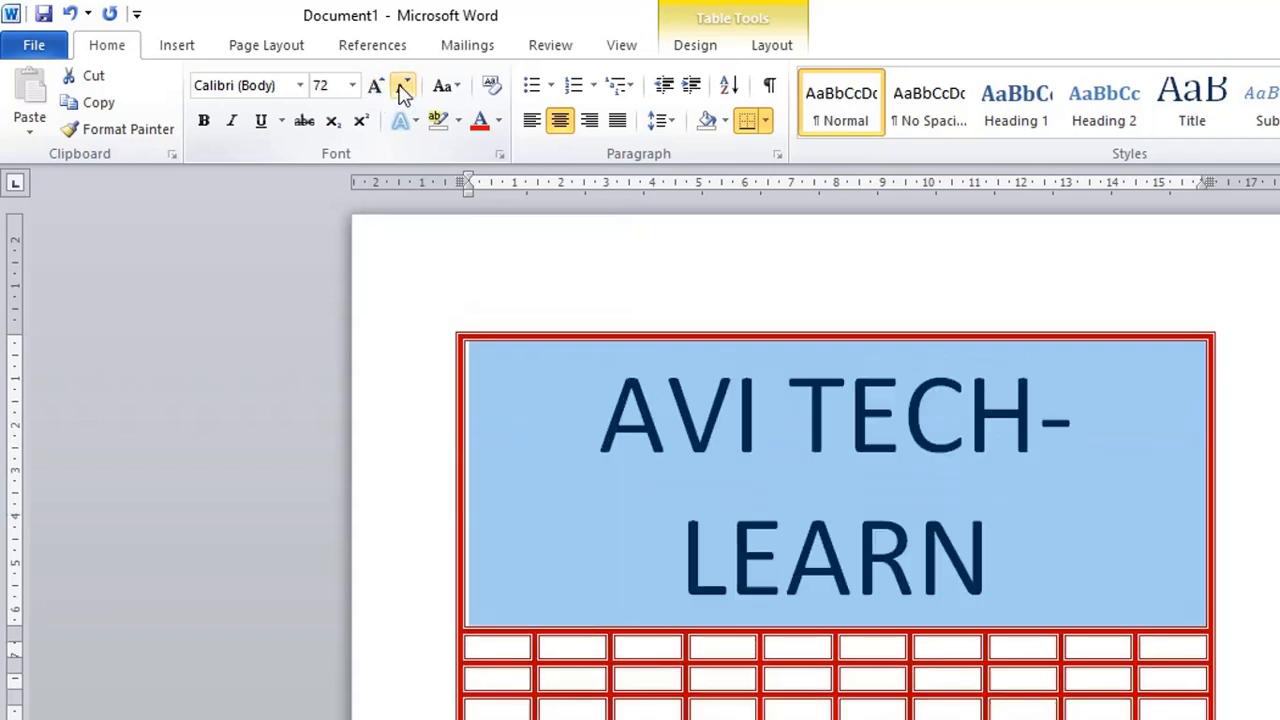
left_click(404, 88)
left_click(404, 88)
left_click(404, 88)
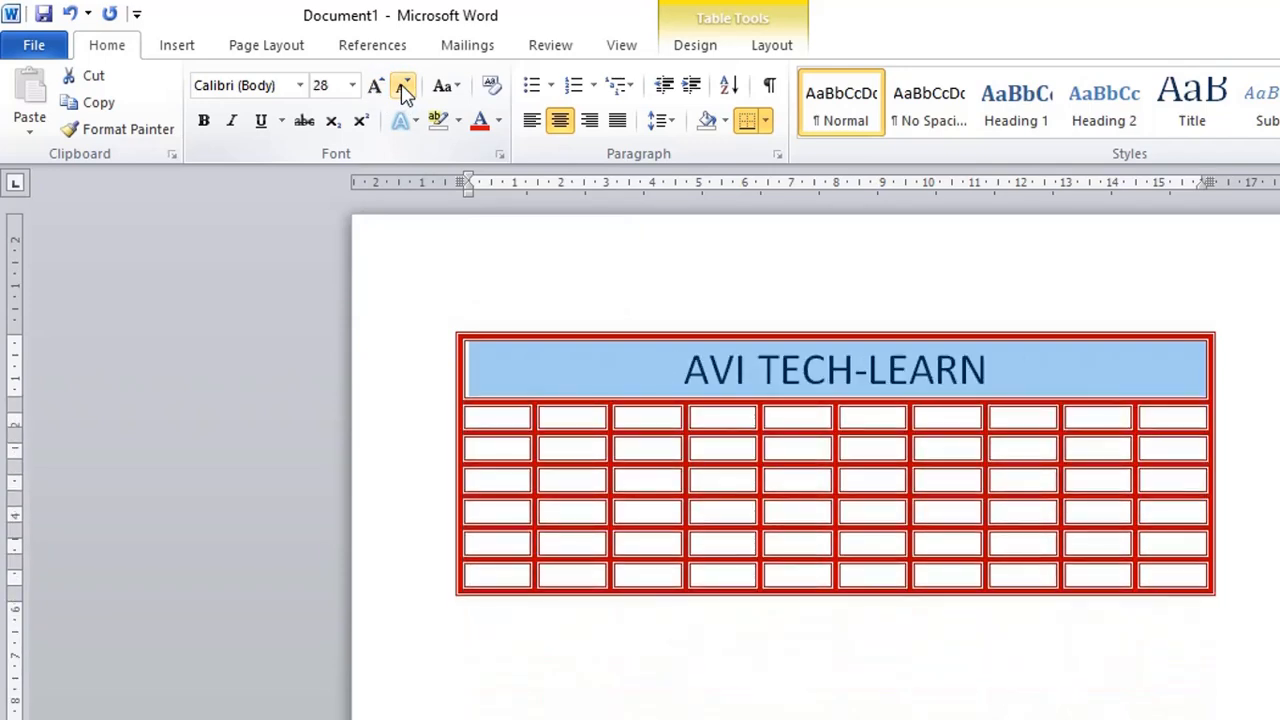
left_click(376, 88)
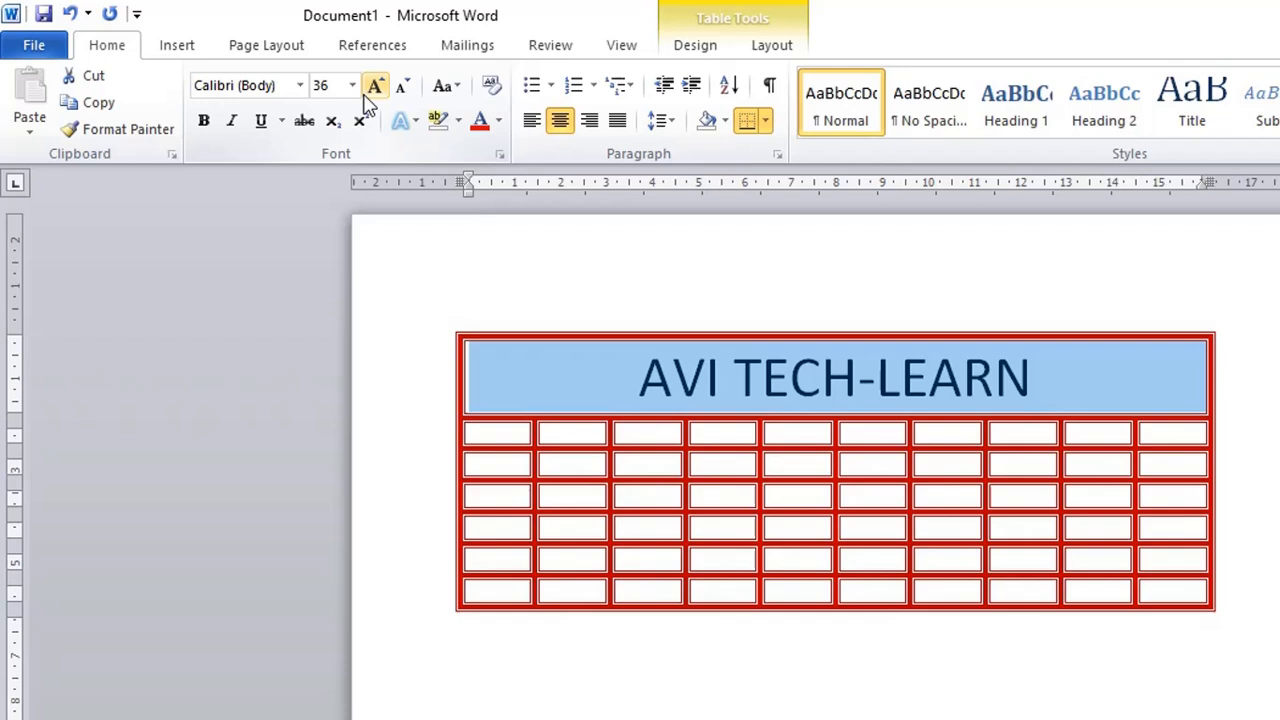
- Change the title's font to Berlin Sans FB Demi and deselect the title
left_click(301, 88)
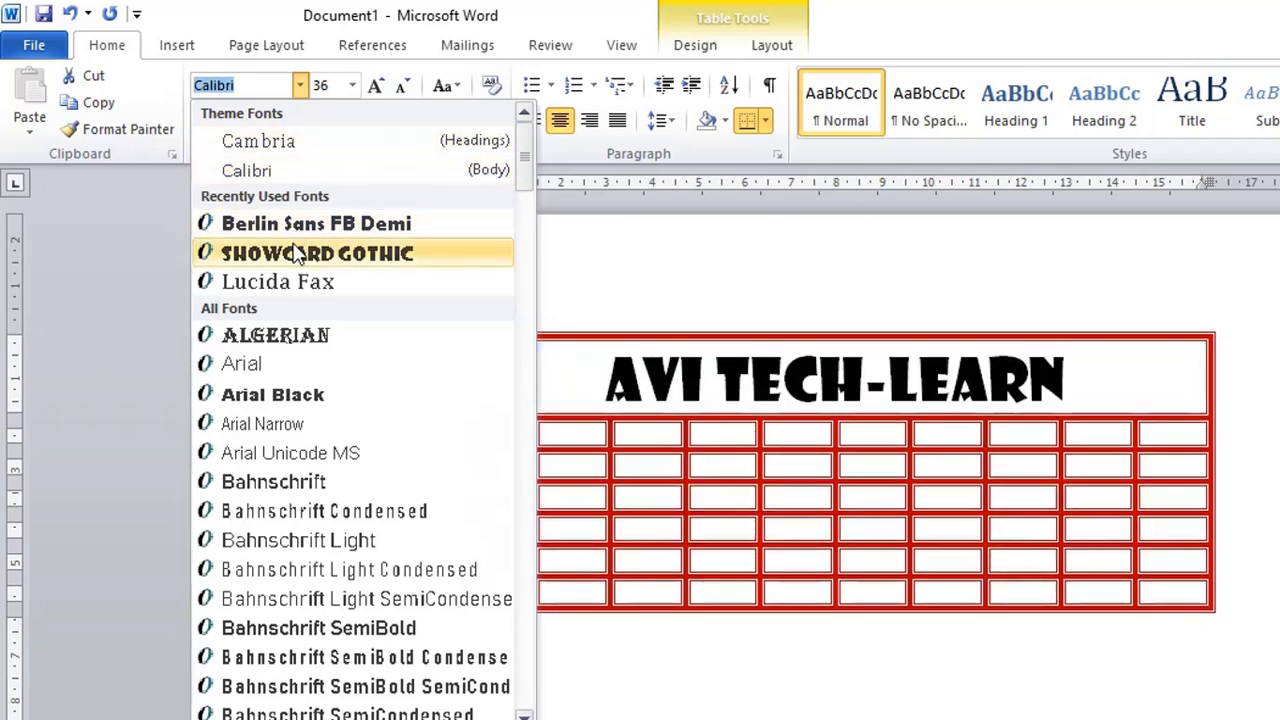
left_click(297, 224)
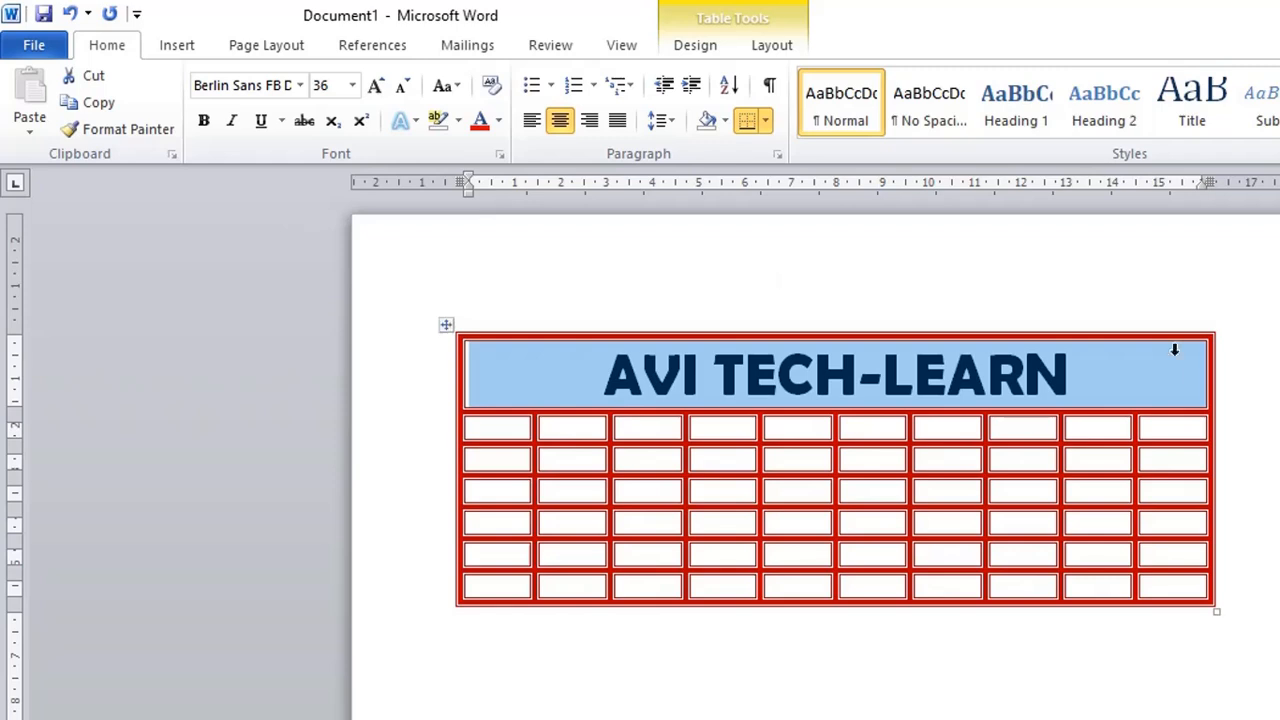
left_click(1113, 371)
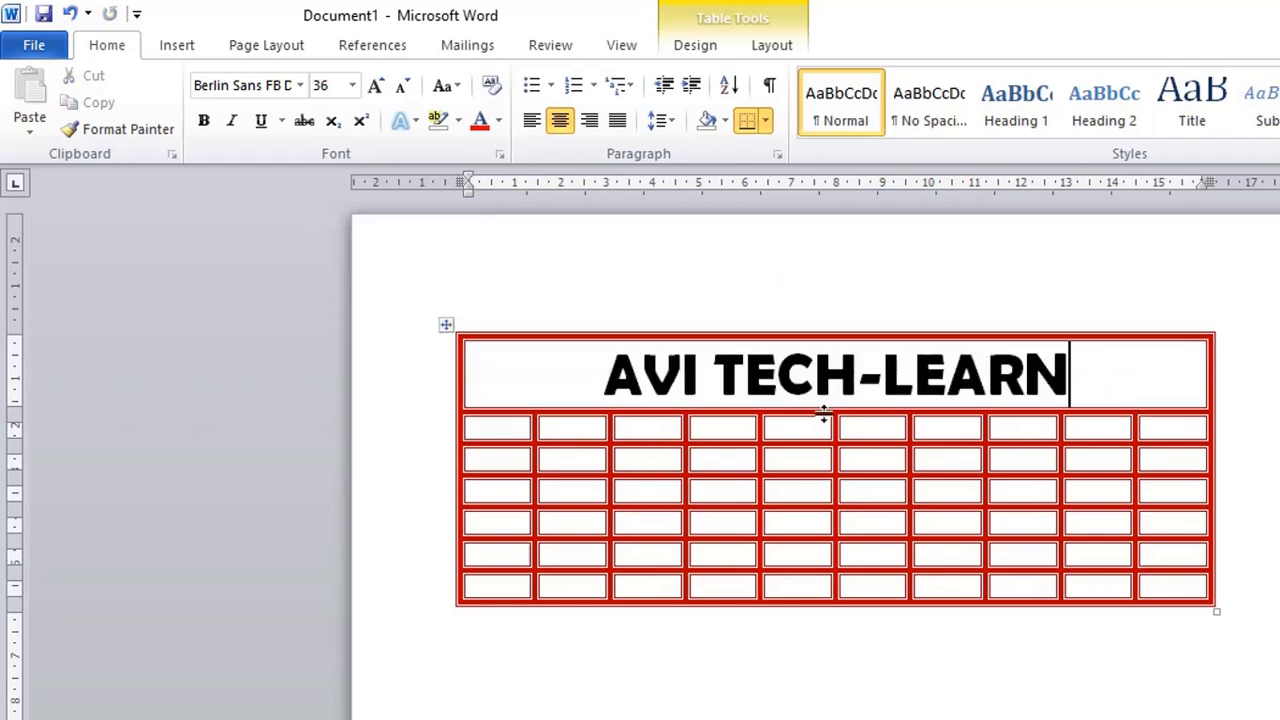
- Select the whole table and shade all its cells with the standard orange
left_click(446, 326)
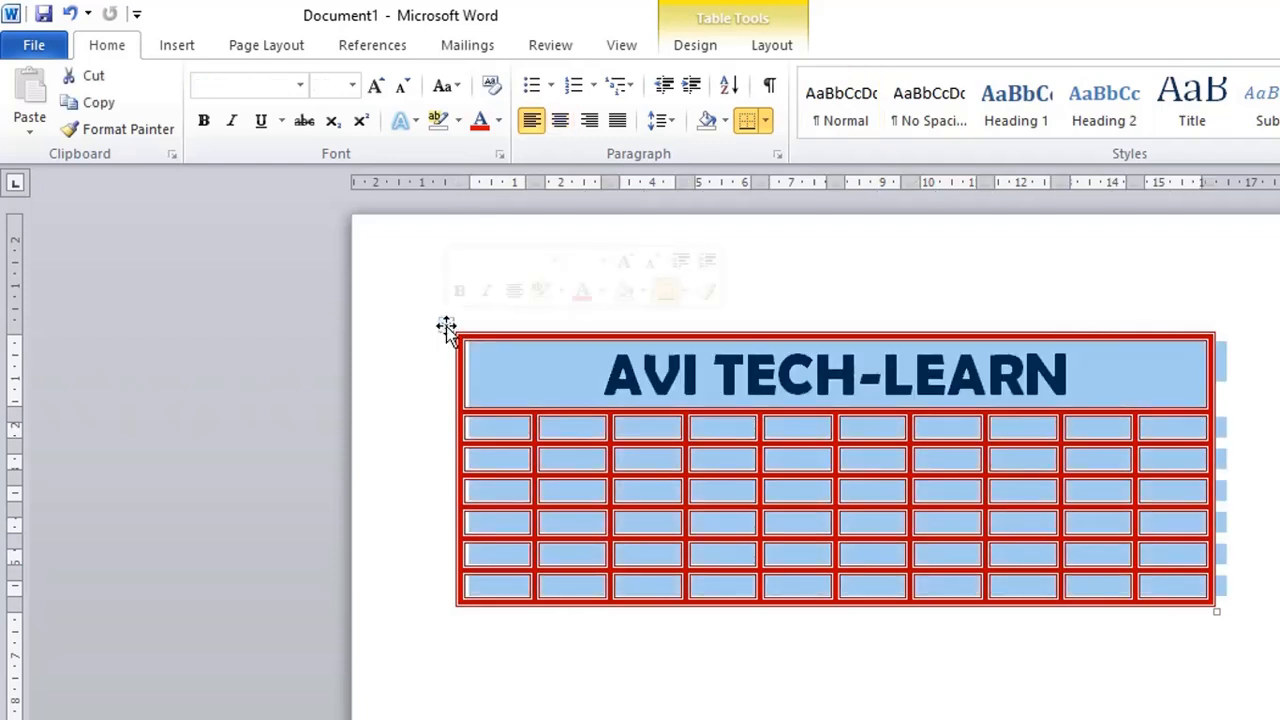
left_click(710, 46)
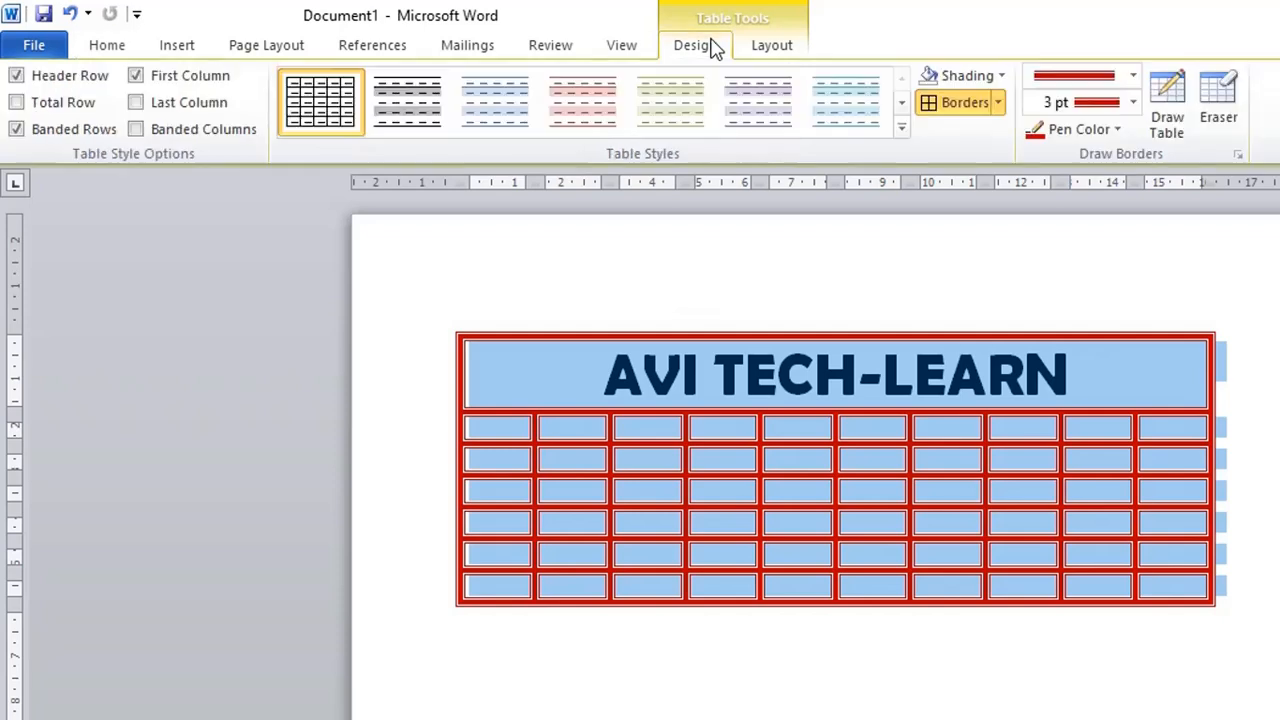
left_click(1002, 78)
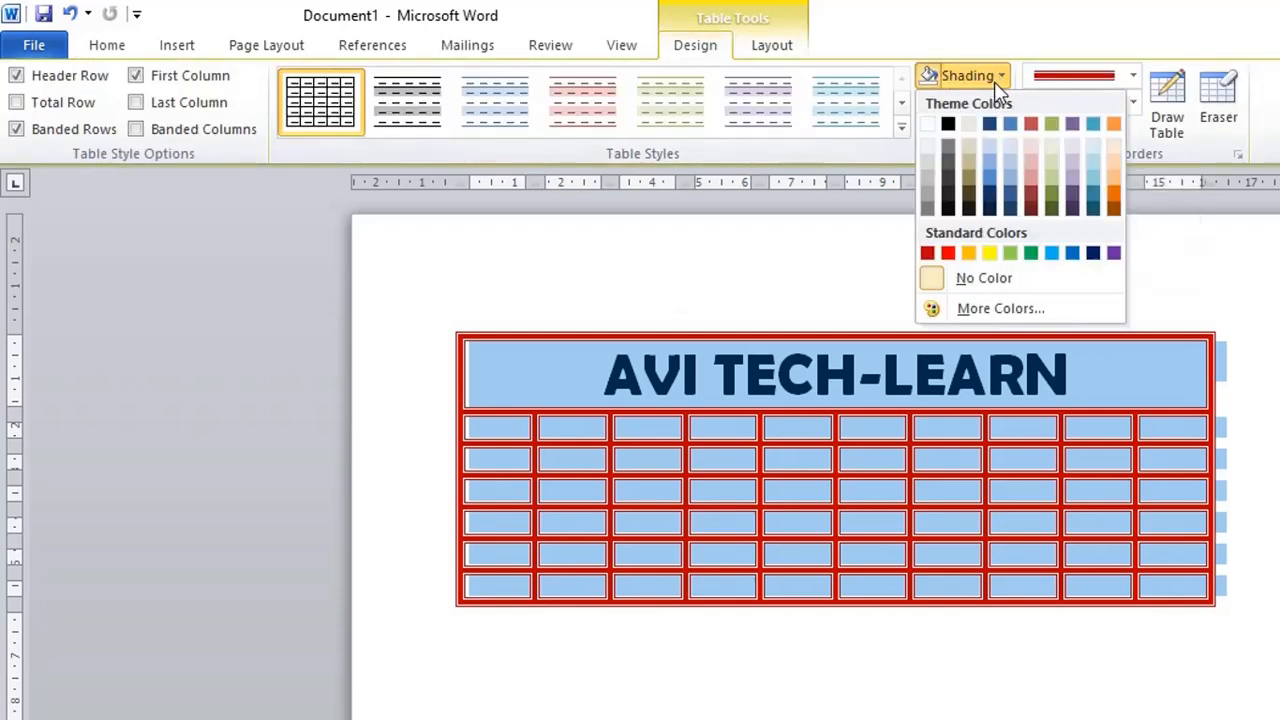
left_click(969, 253)
- Change the shading of the whole table to white and deselect the table
left_click(447, 325)
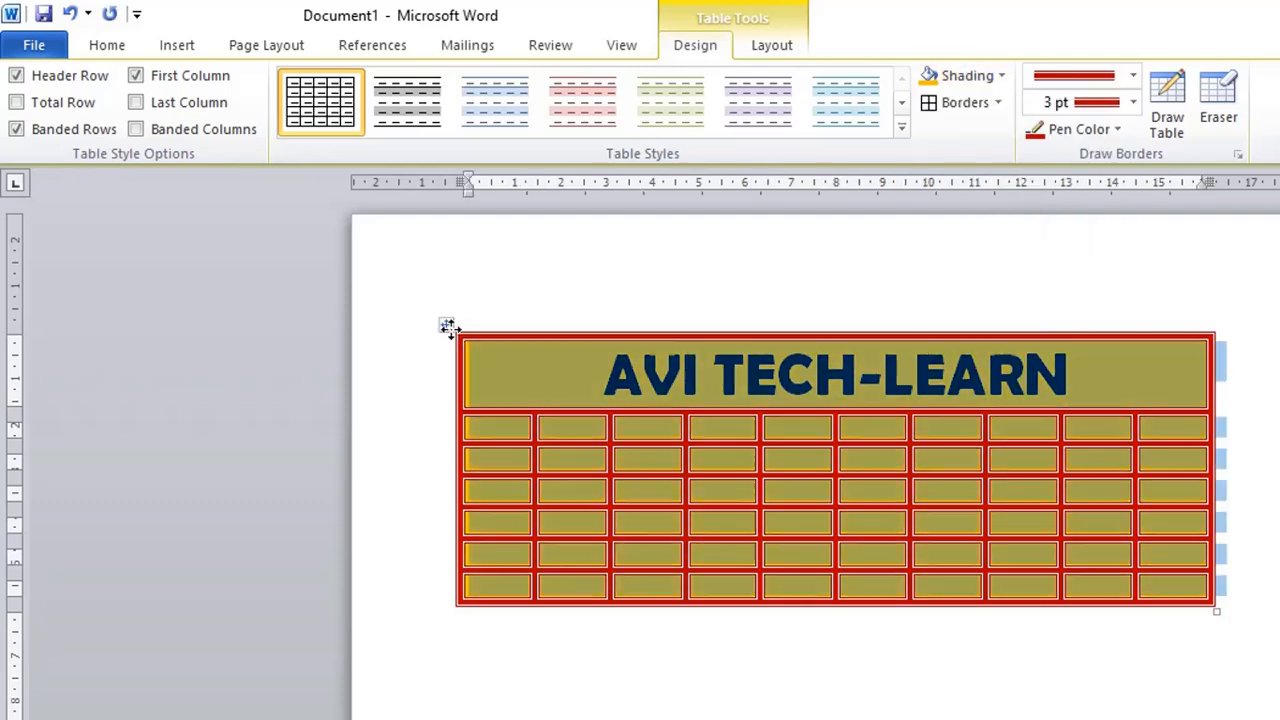
left_click(1001, 76)
left_click(929, 126)
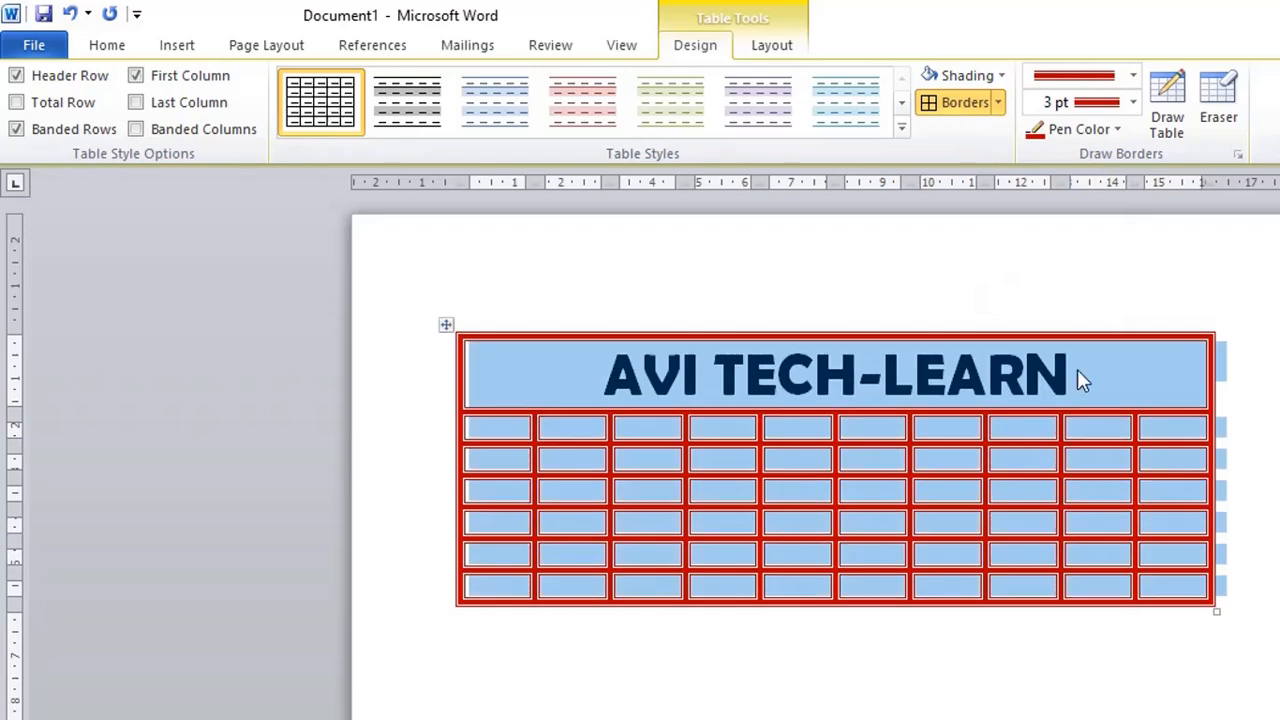
left_click(1077, 369)
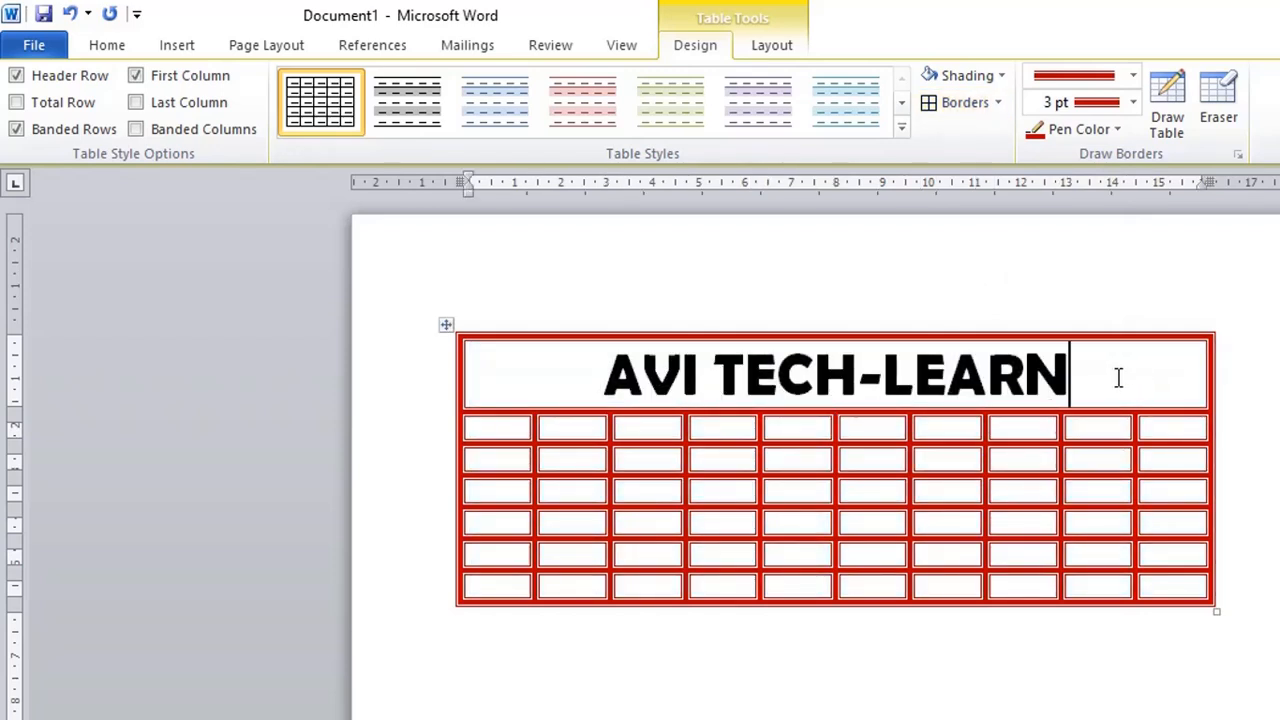
- Shade only the merged title row with the standard orange
left_click(605, 372)
left_click(1002, 78)
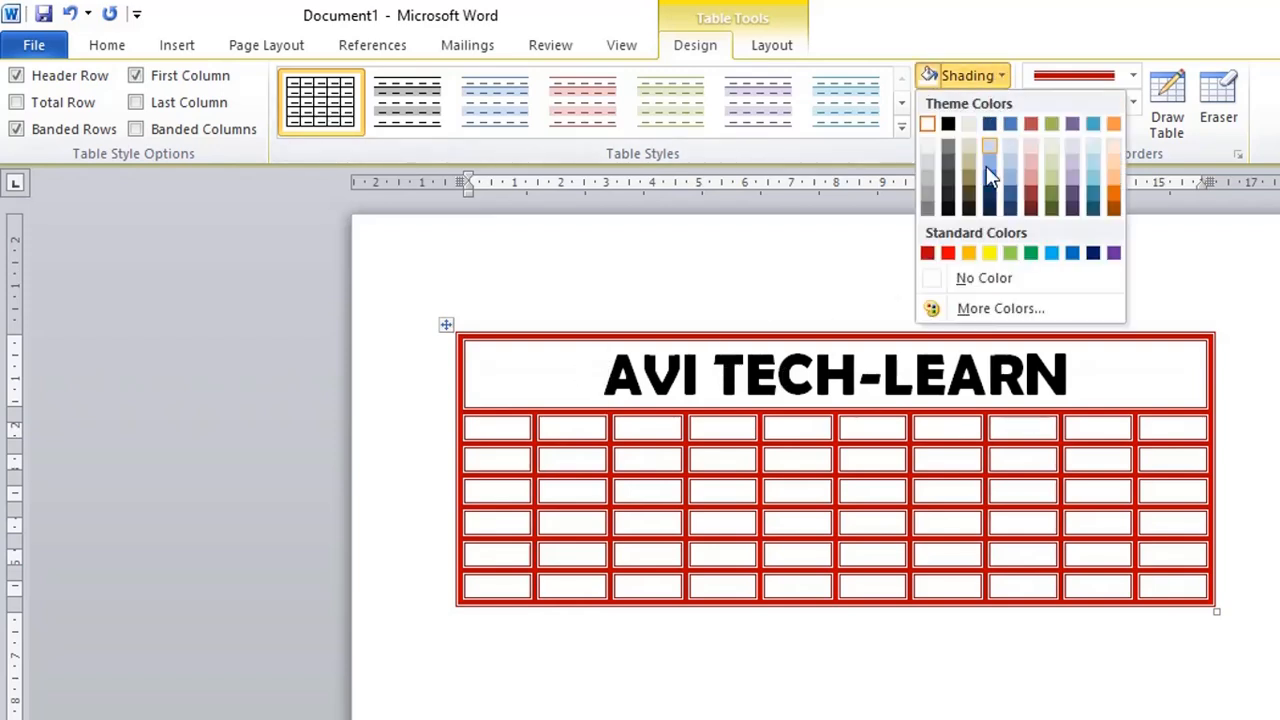
left_click(970, 255)
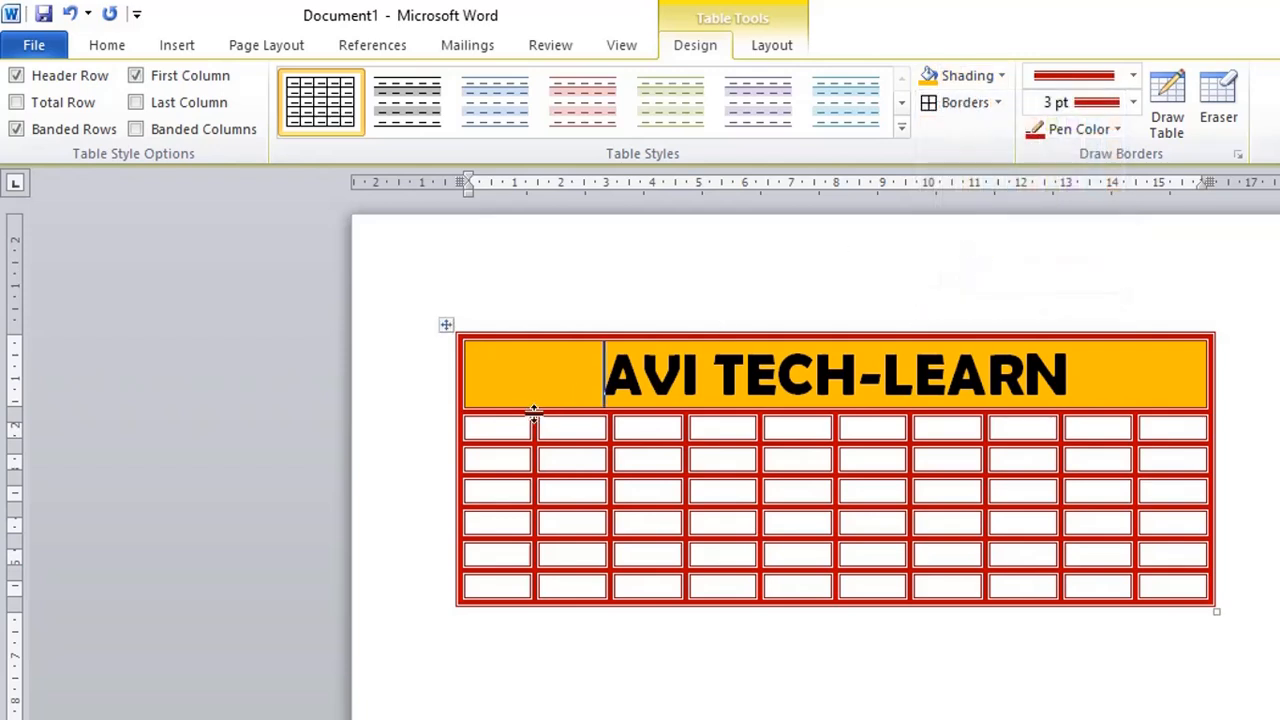
- Enter NAME in the first cell of the row below the title and move to the next cell
left_click(494, 428)
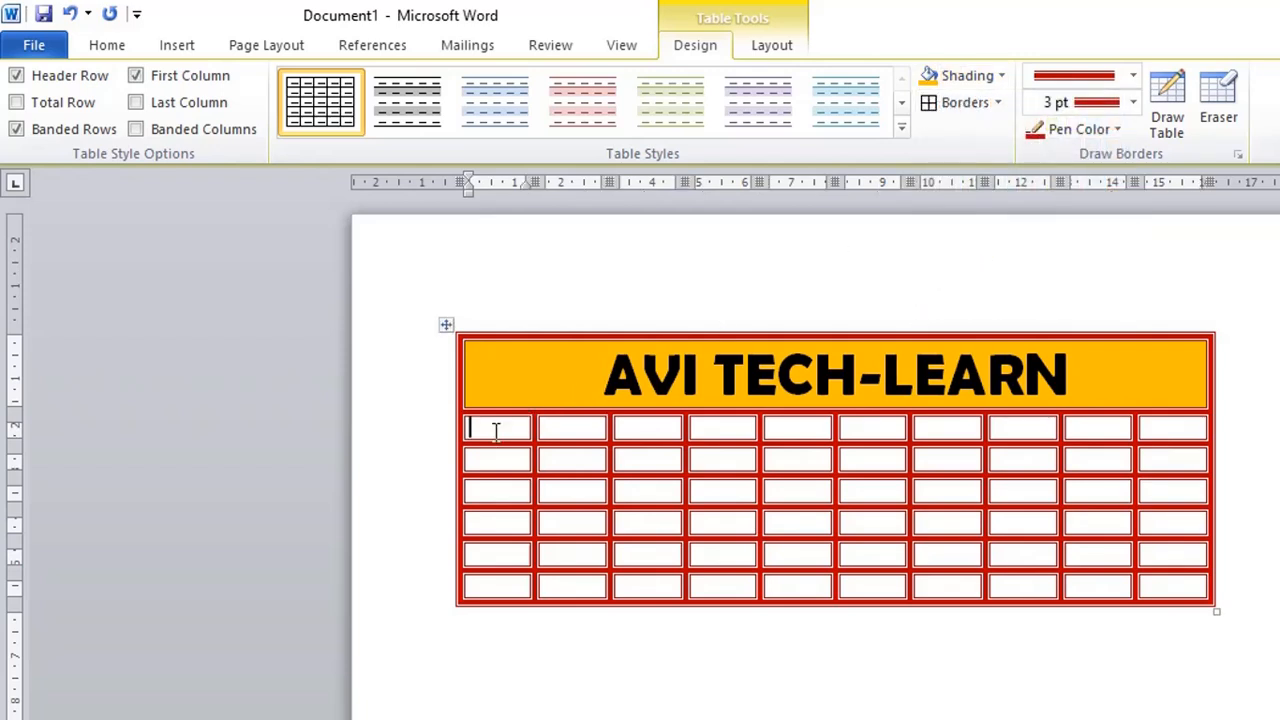
type("NAME")
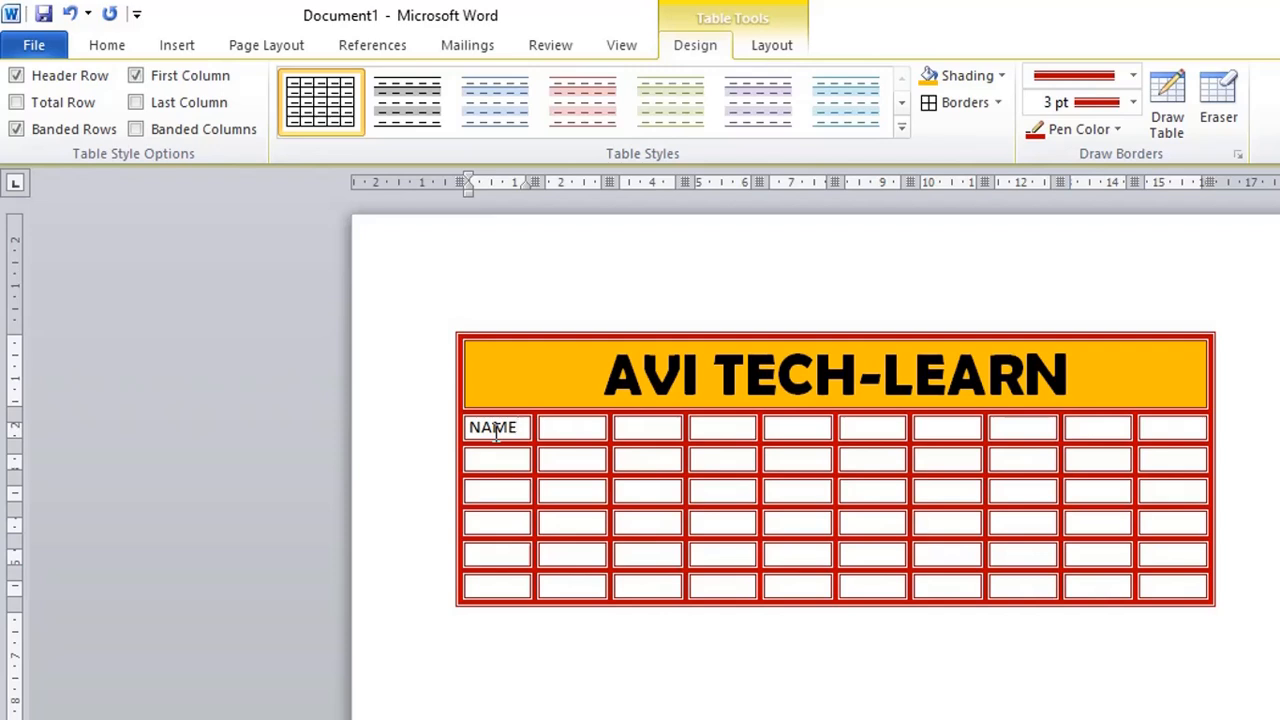
key("Tab")
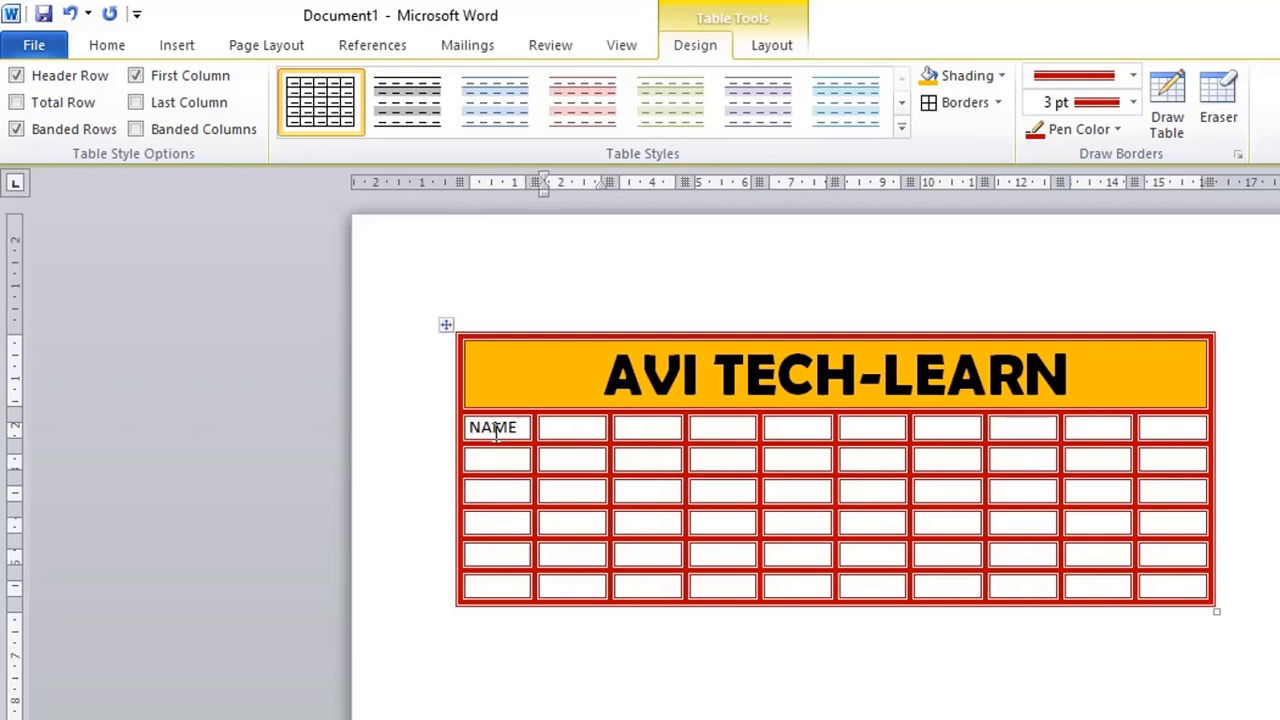